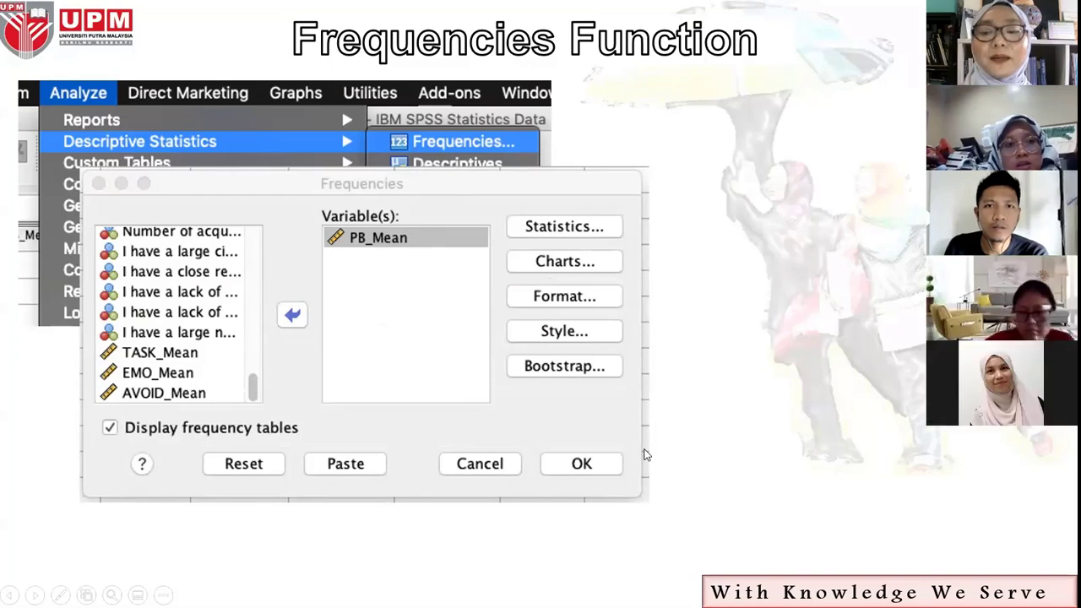
Leave the slide show and switch to the ERS5951_DATA.sav dataset in the SPSS Data Editor to look across its columns
{"action": "key", "text": "Escape"}
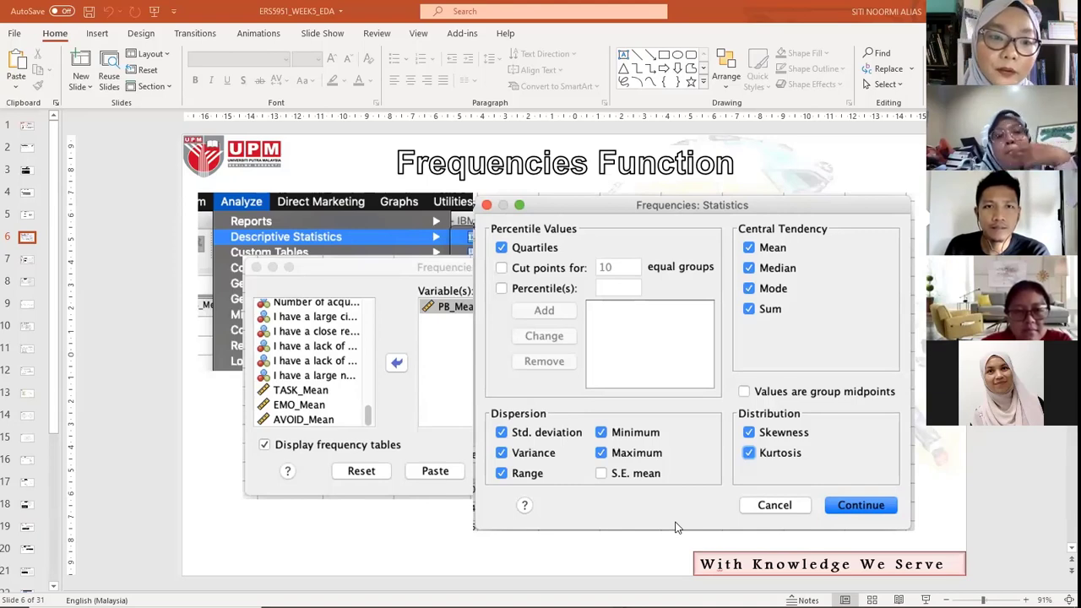
{"action": "key", "text": "alt+Tab"}
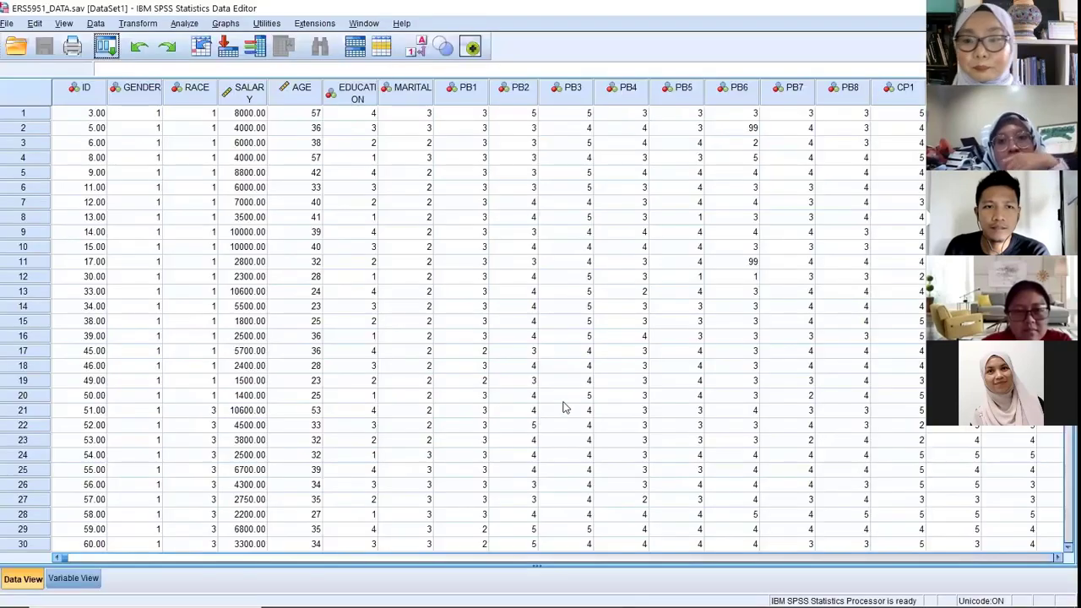
{"action": "left_click_drag", "start_coordinate": [68, 558], "coordinate": [1005, 541]}
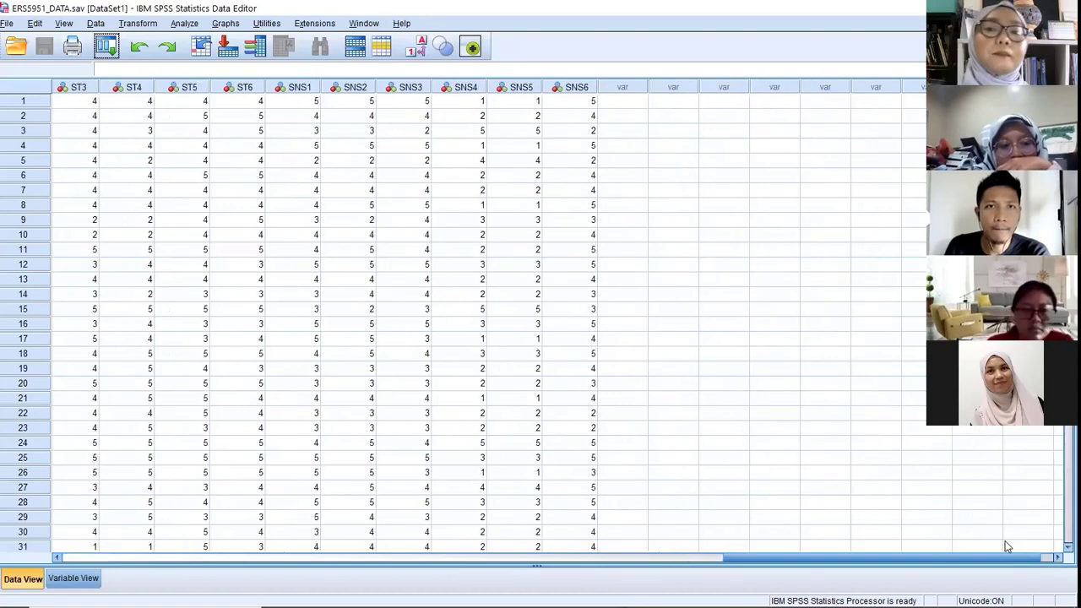
{"action": "left_click_drag", "start_coordinate": [713, 557], "coordinate": [253, 553]}
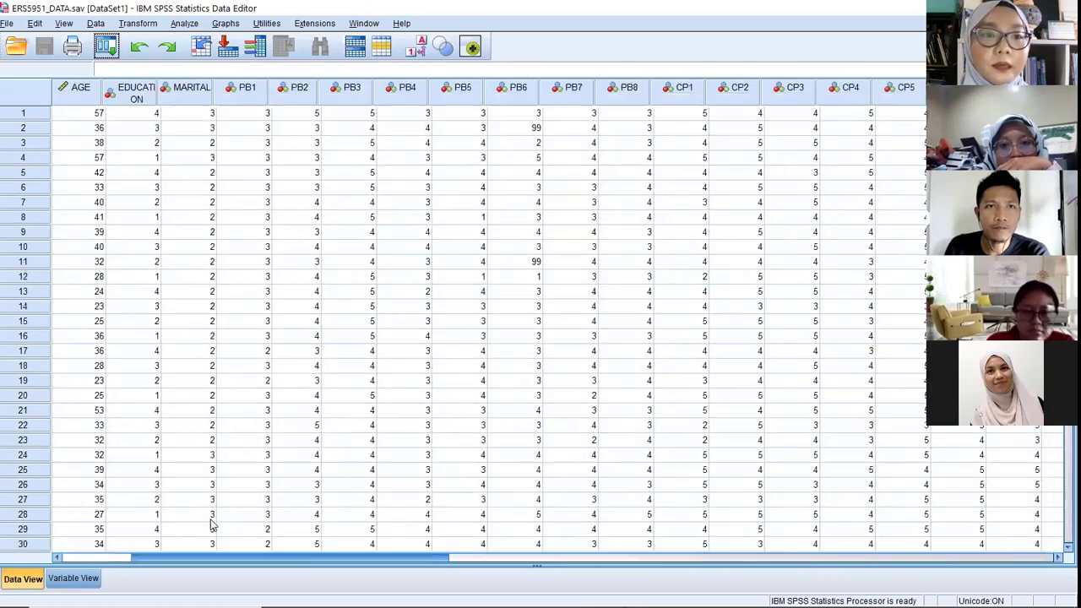
Start a Compute Variable transformation with PB_MEAN as the target variable
{"action": "left_click", "coordinate": [145, 26]}
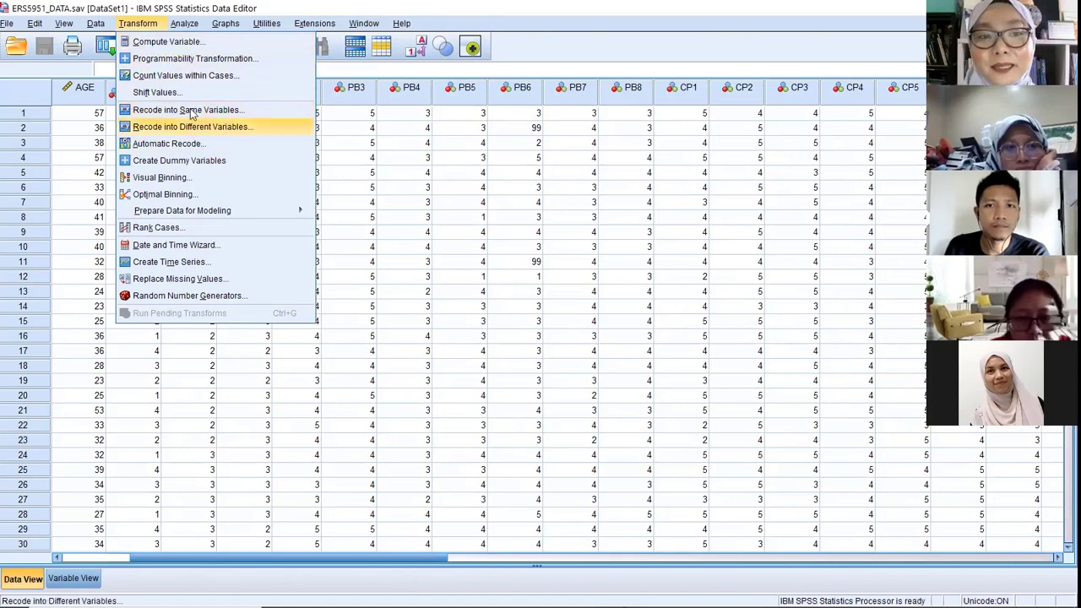
{"action": "left_click", "coordinate": [145, 46]}
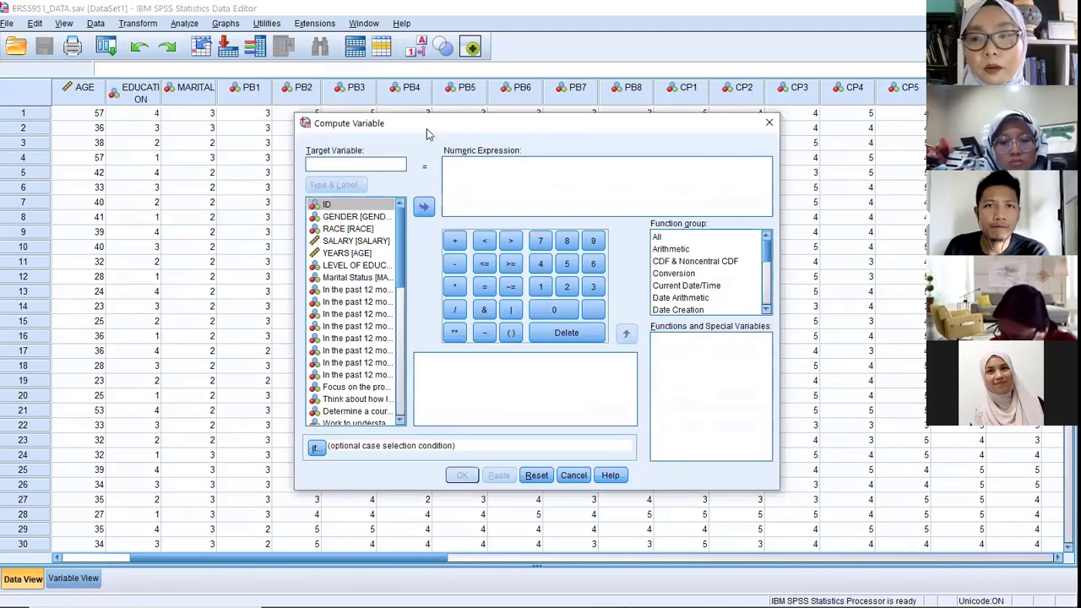
{"action": "left_click_drag", "start_coordinate": [426, 128], "coordinate": [376, 117]}
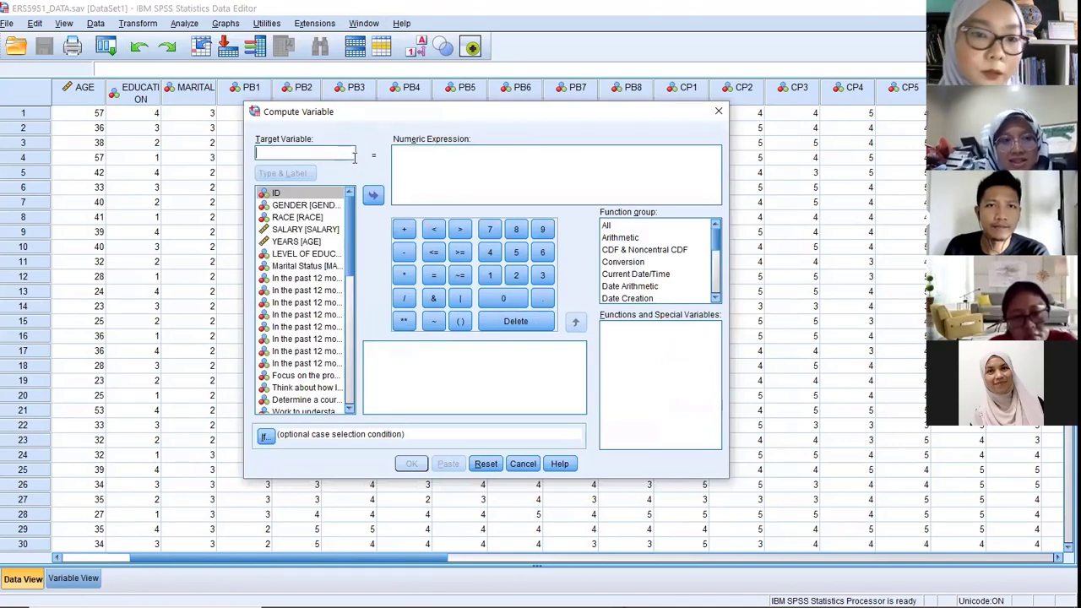
{"action": "left_click", "coordinate": [328, 149]}
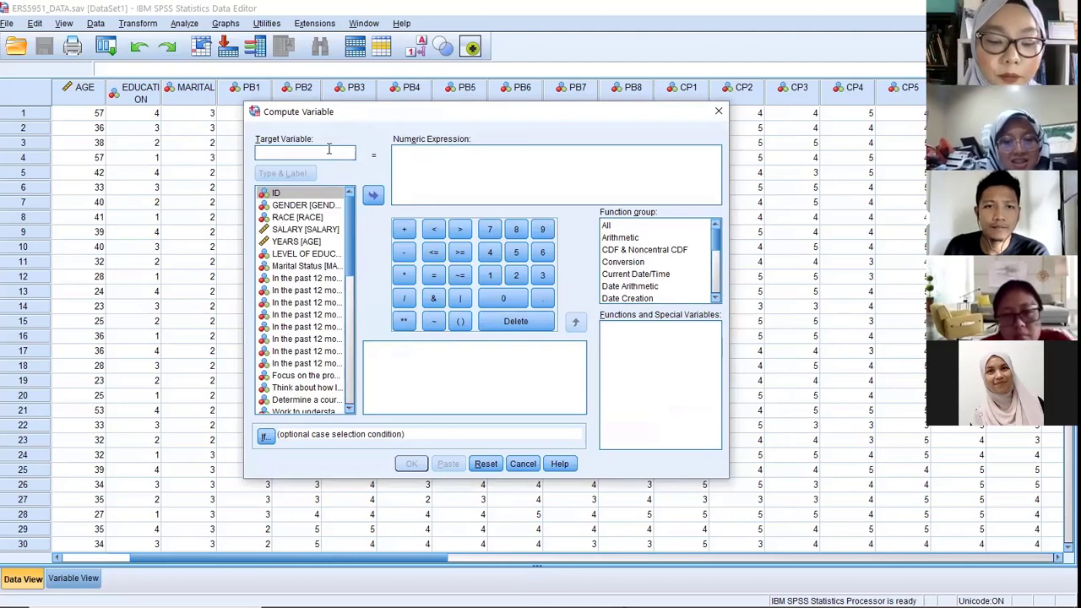
{"action": "type", "text": "P"}
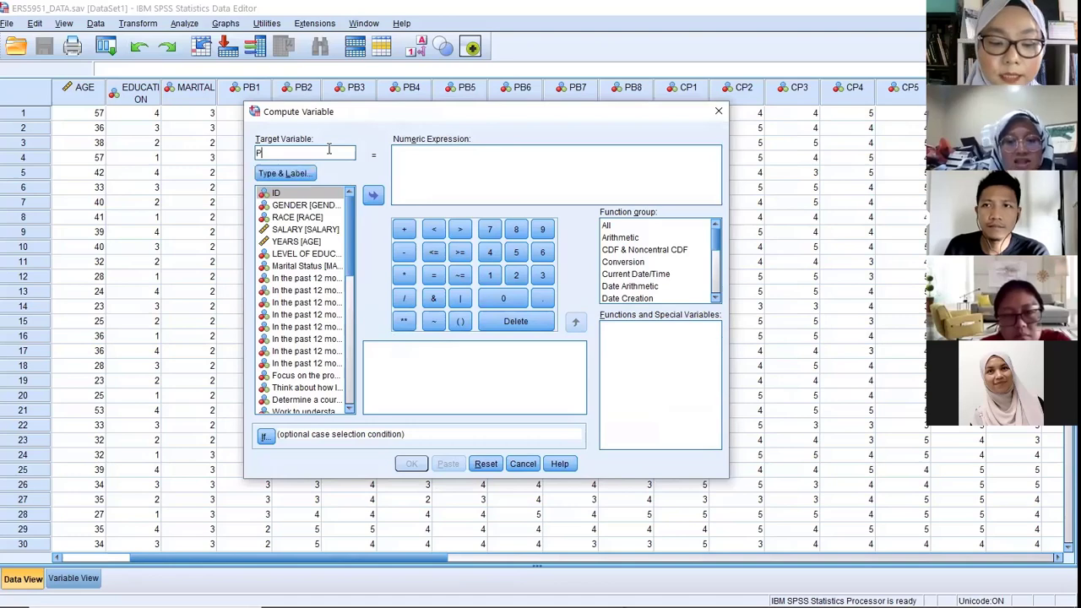
{"action": "type", "text": "B_MEAN"}
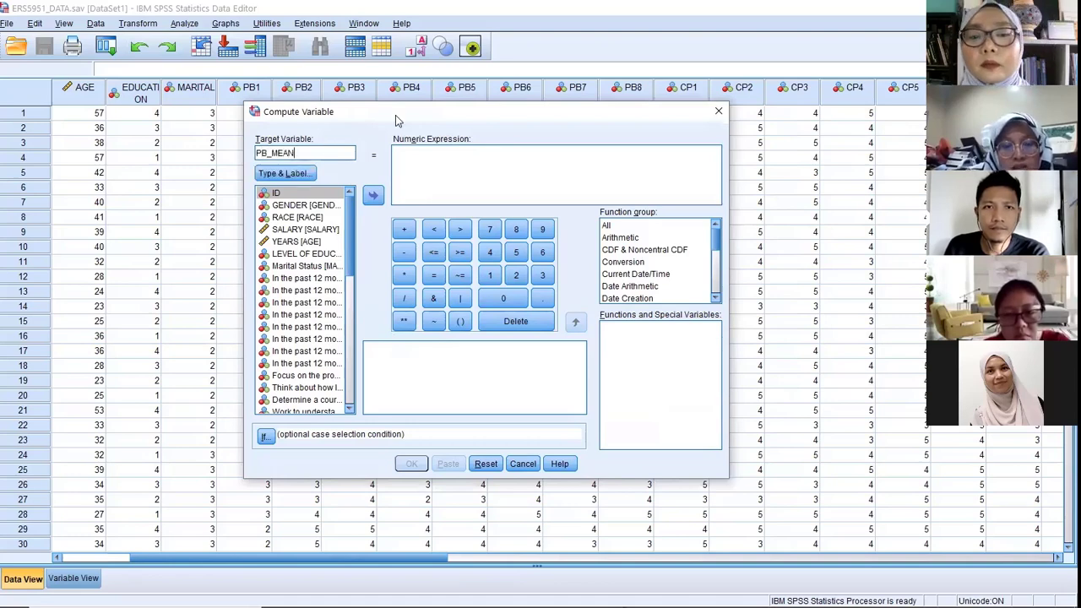
Show variable names instead of labels in the Compute Variable source list
{"action": "left_click", "coordinate": [452, 172]}
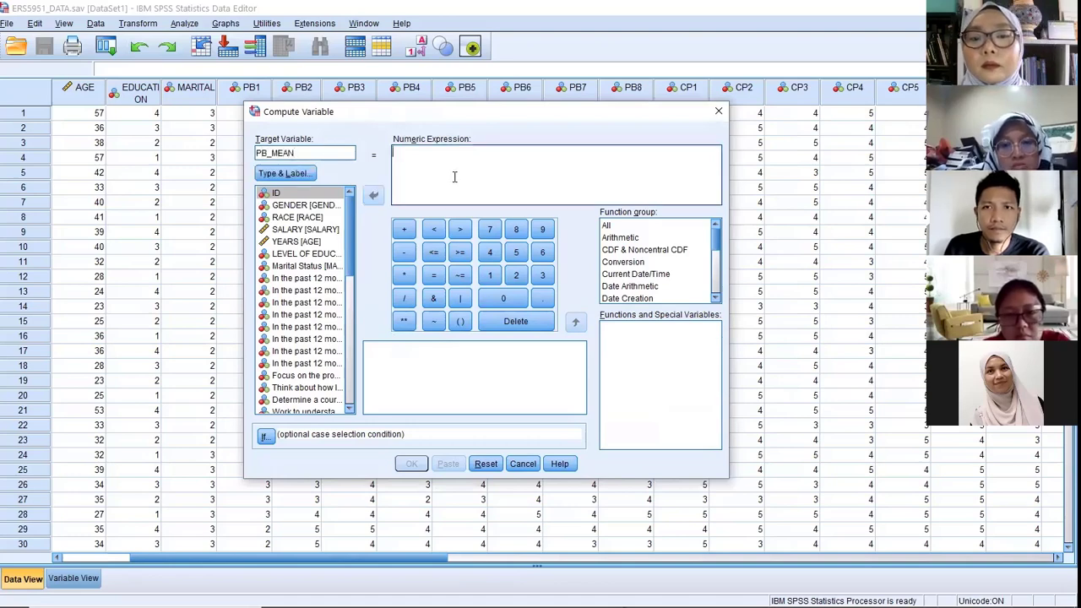
{"action": "right_click", "coordinate": [282, 294]}
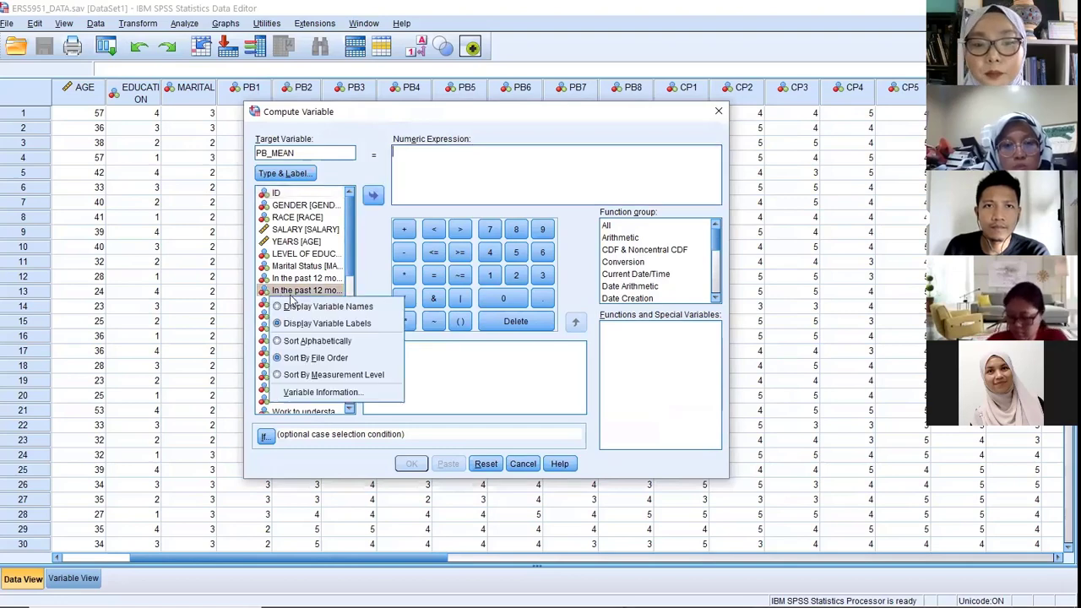
{"action": "left_click", "coordinate": [292, 305]}
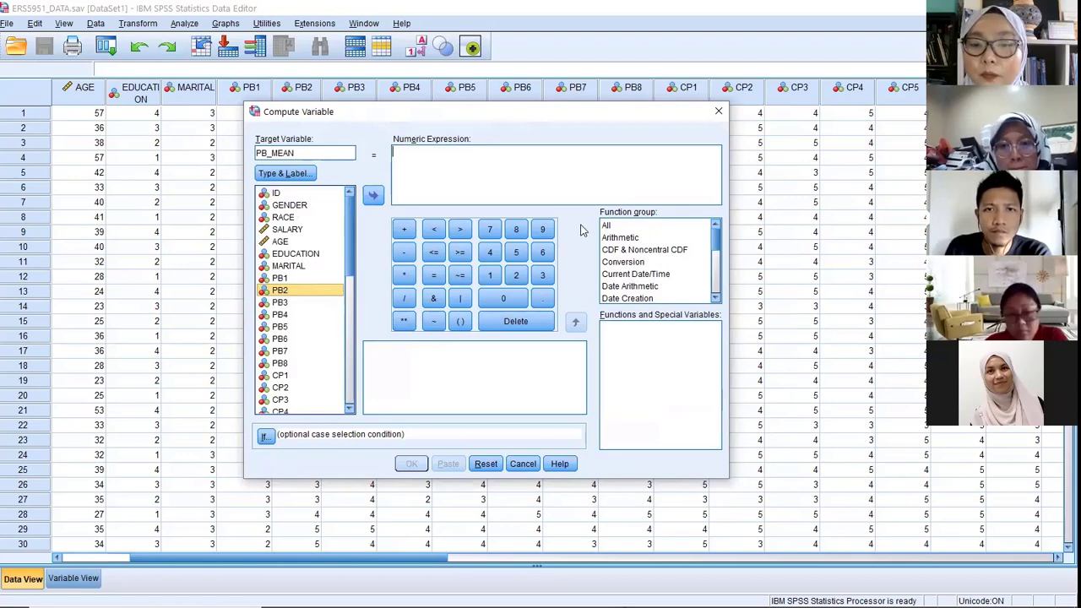
Insert the Mean function from the All function group into the numeric expression
{"action": "left_click", "coordinate": [622, 226]}
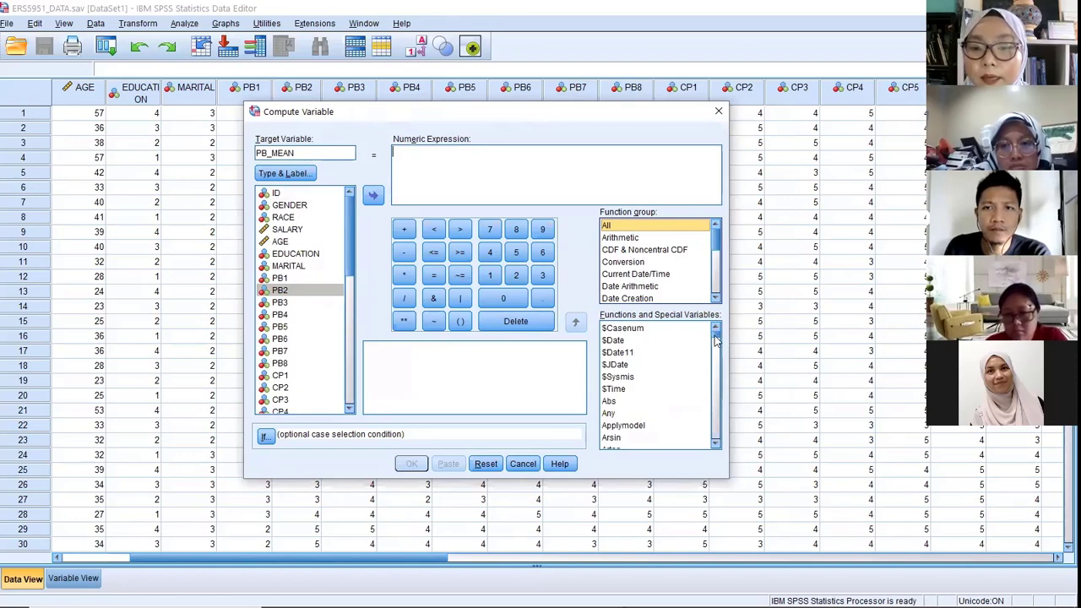
{"action": "left_click_drag", "start_coordinate": [715, 336], "coordinate": [717, 412]}
{"action": "left_click", "coordinate": [628, 374]}
{"action": "scroll", "coordinate": [626, 363], "scroll_direction": "up", "scroll_amount": 3}
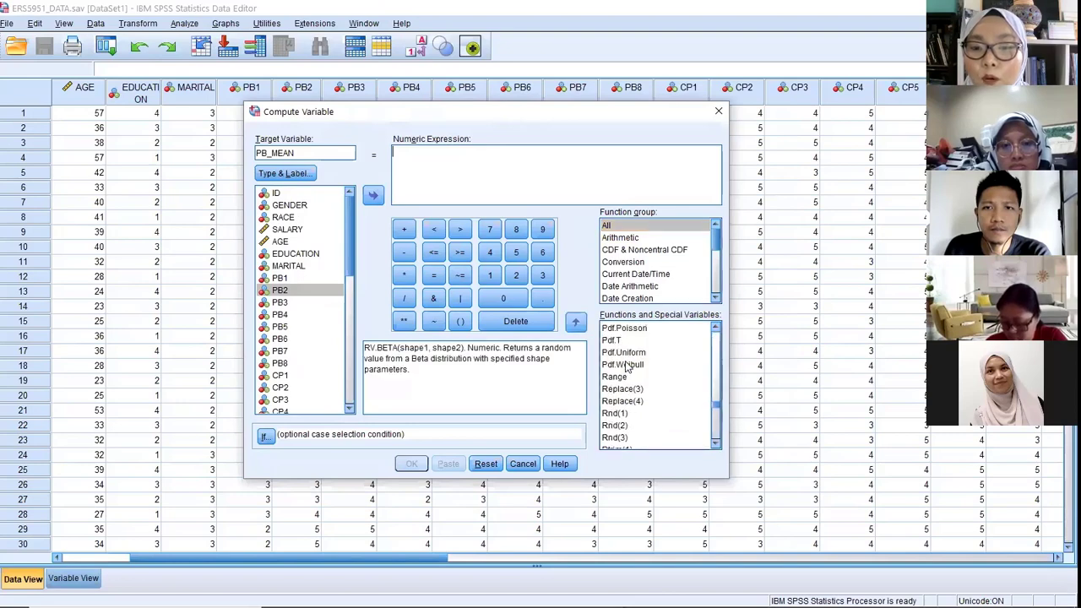
{"action": "key", "text": "m"}
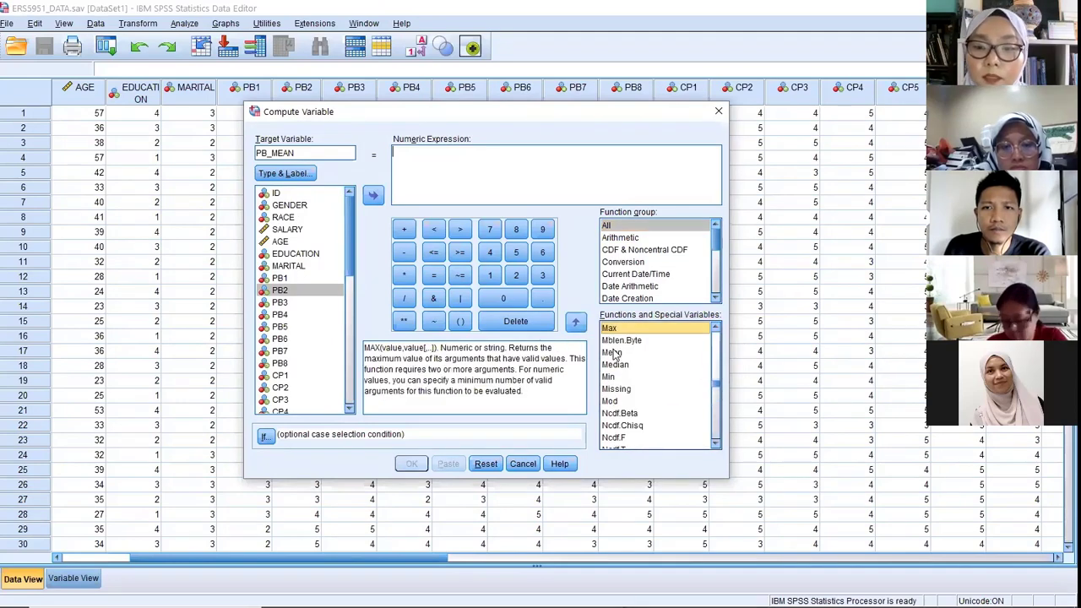
{"action": "left_click", "coordinate": [613, 353]}
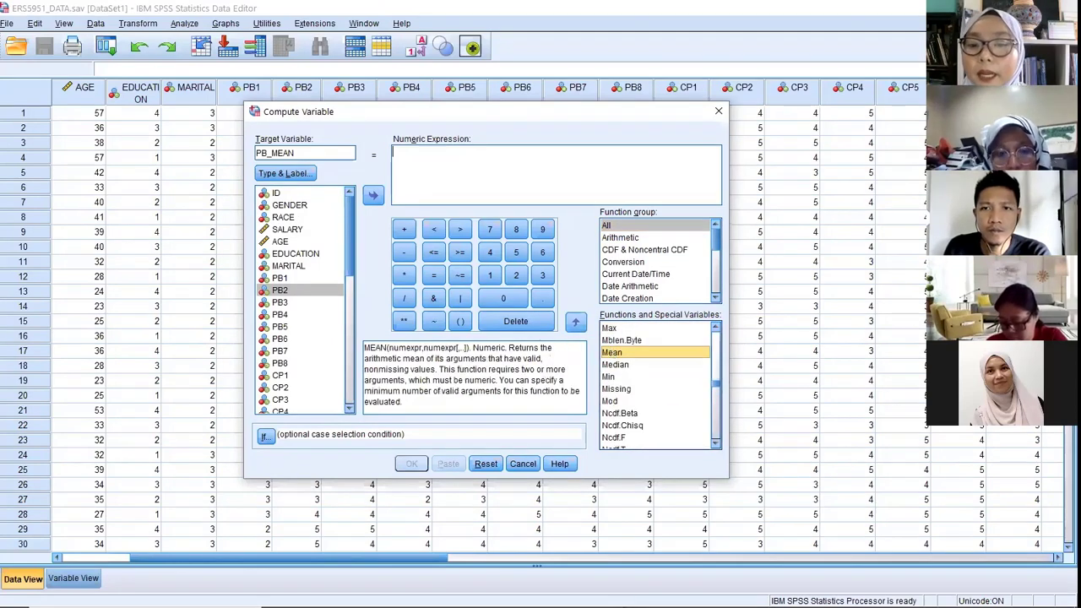
{"action": "double_click", "coordinate": [620, 353]}
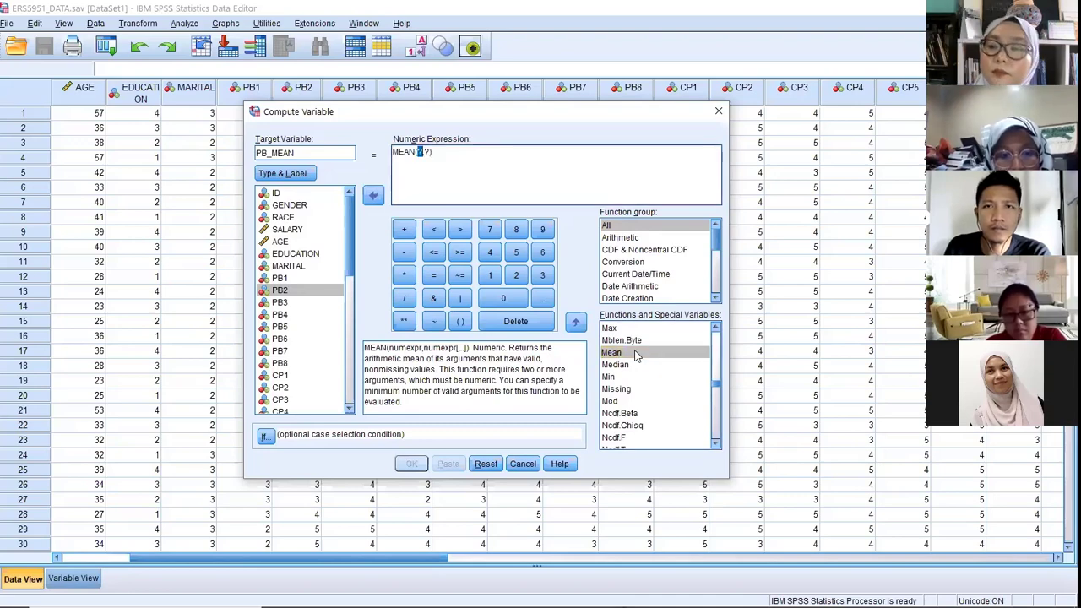
Replace both placeholder arguments of the MEAN function with the variable PB1
{"action": "left_click", "coordinate": [429, 155]}
{"action": "left_click_drag", "start_coordinate": [429, 155], "coordinate": [416, 155]}
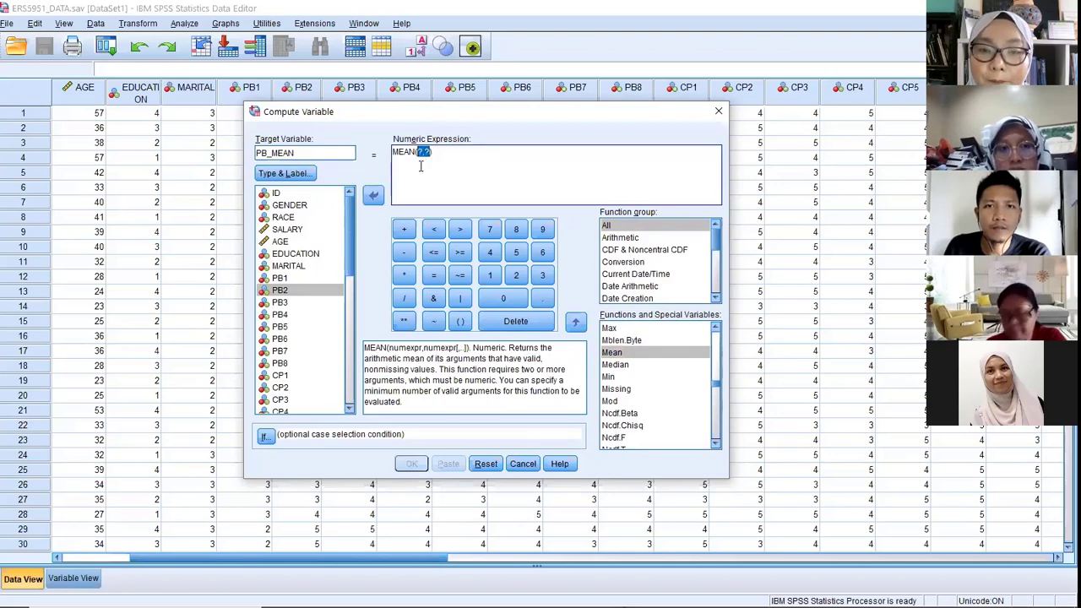
{"action": "left_click", "coordinate": [425, 153]}
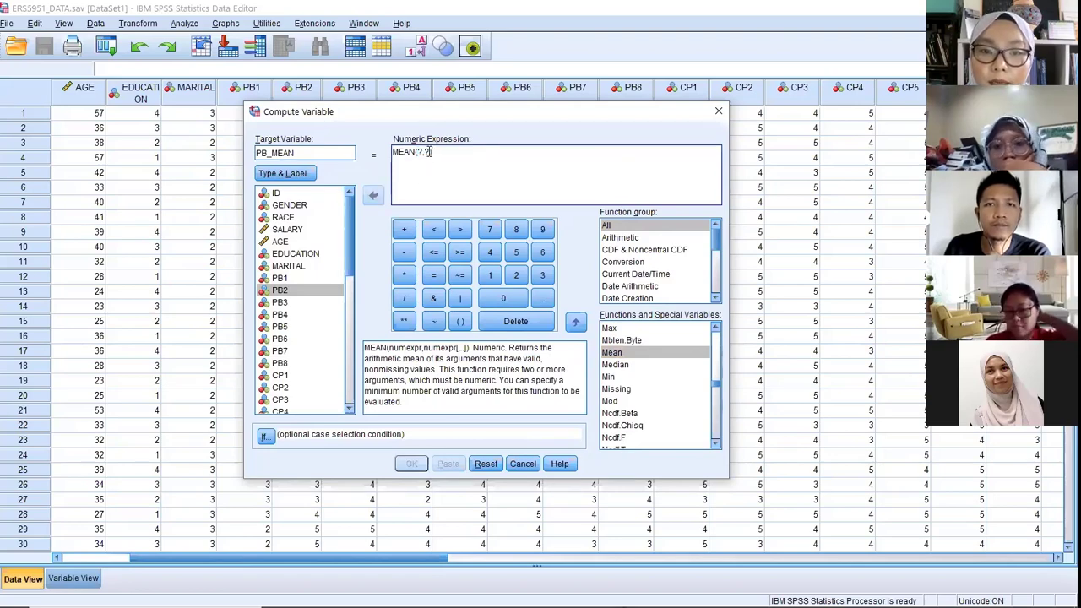
{"action": "left_click_drag", "start_coordinate": [427, 152], "coordinate": [416, 153]}
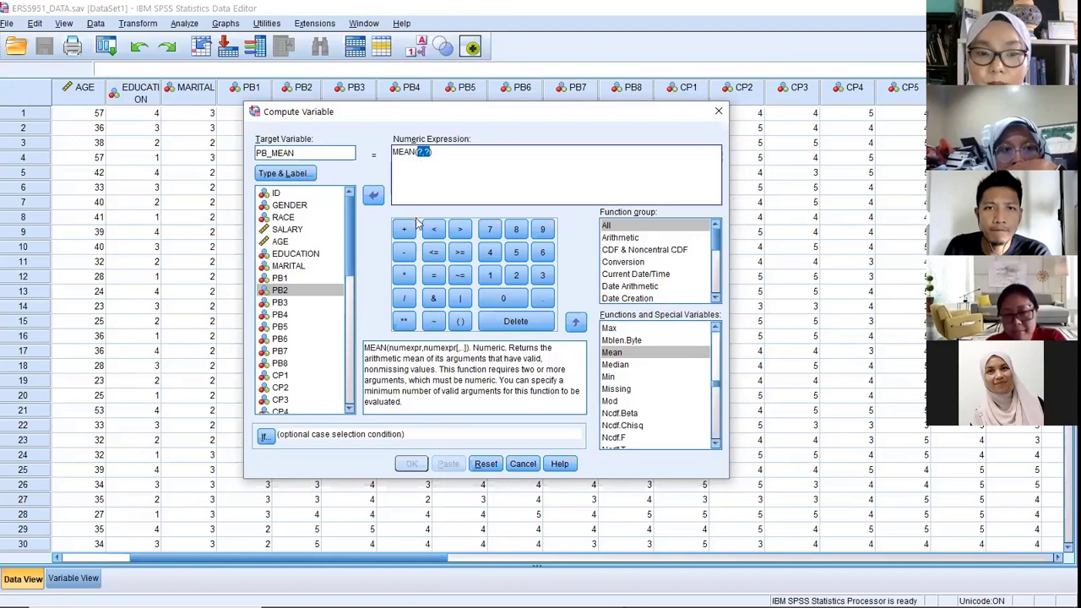
{"action": "left_click", "coordinate": [283, 278]}
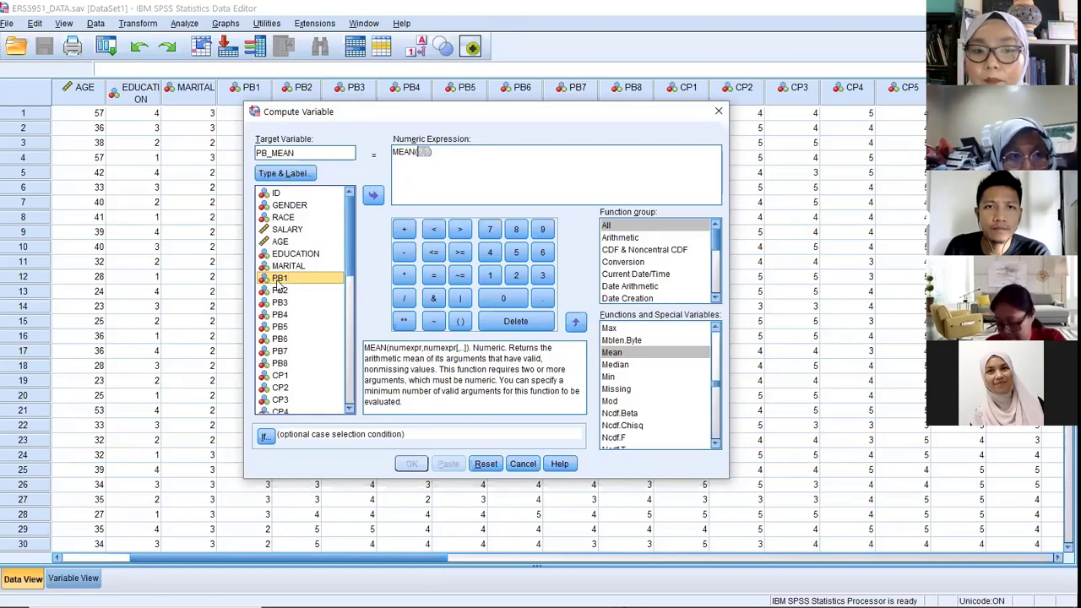
{"action": "double_click", "coordinate": [278, 280]}
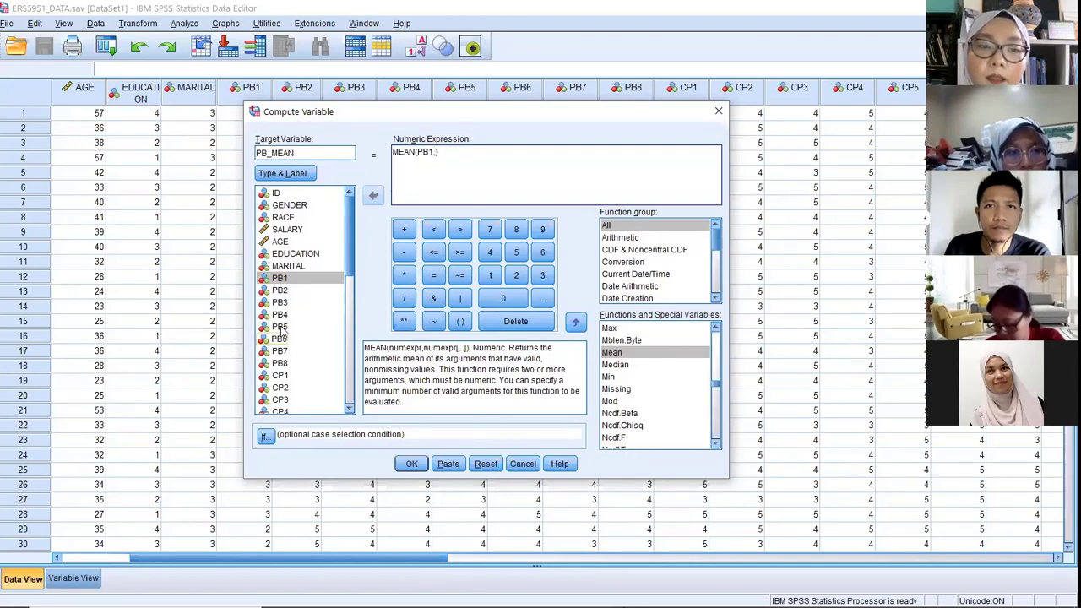
Add PB2 through PB8 as comma-separated arguments of the MEAN expression and run the computation
{"action": "left_click", "coordinate": [287, 293]}
{"action": "type", "text": ","}
{"action": "double_click", "coordinate": [287, 293]}
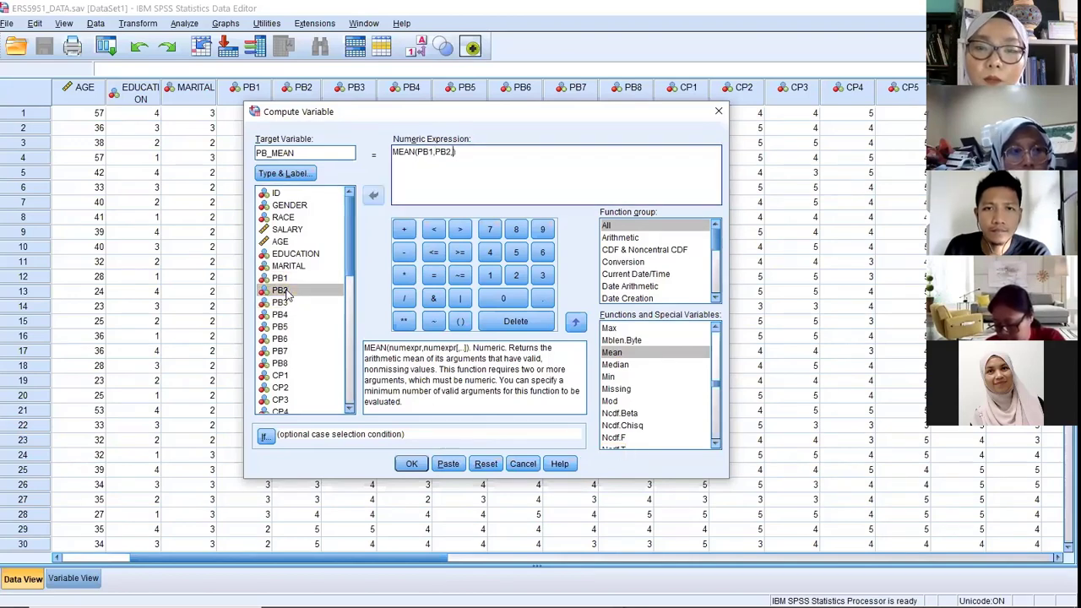
{"action": "type", "text": ","}
{"action": "double_click", "coordinate": [283, 304]}
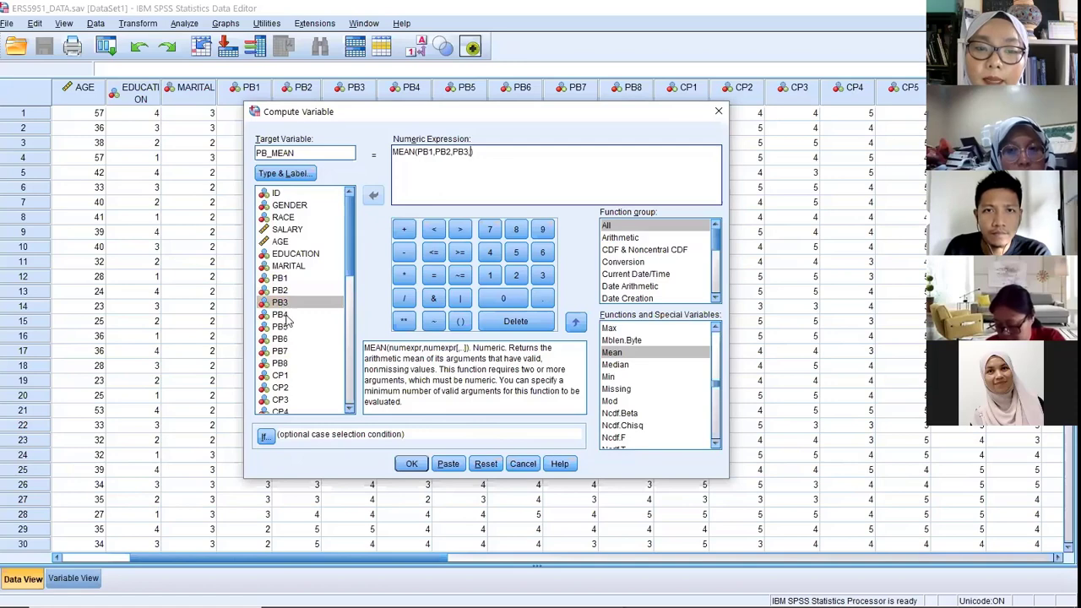
{"action": "type", "text": ","}
{"action": "double_click", "coordinate": [280, 314]}
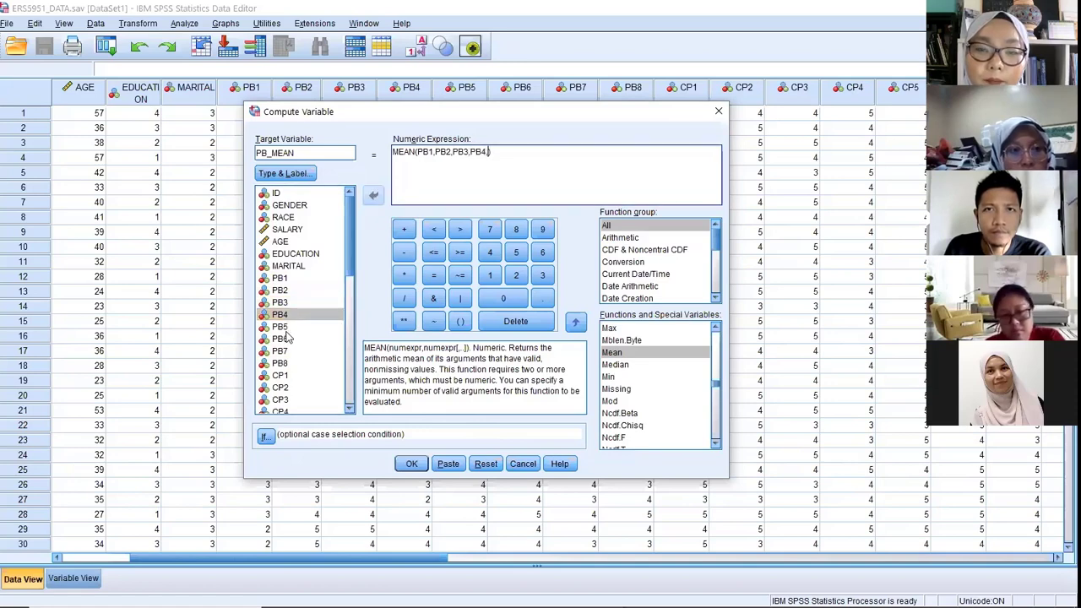
{"action": "type", "text": ","}
{"action": "double_click", "coordinate": [283, 326]}
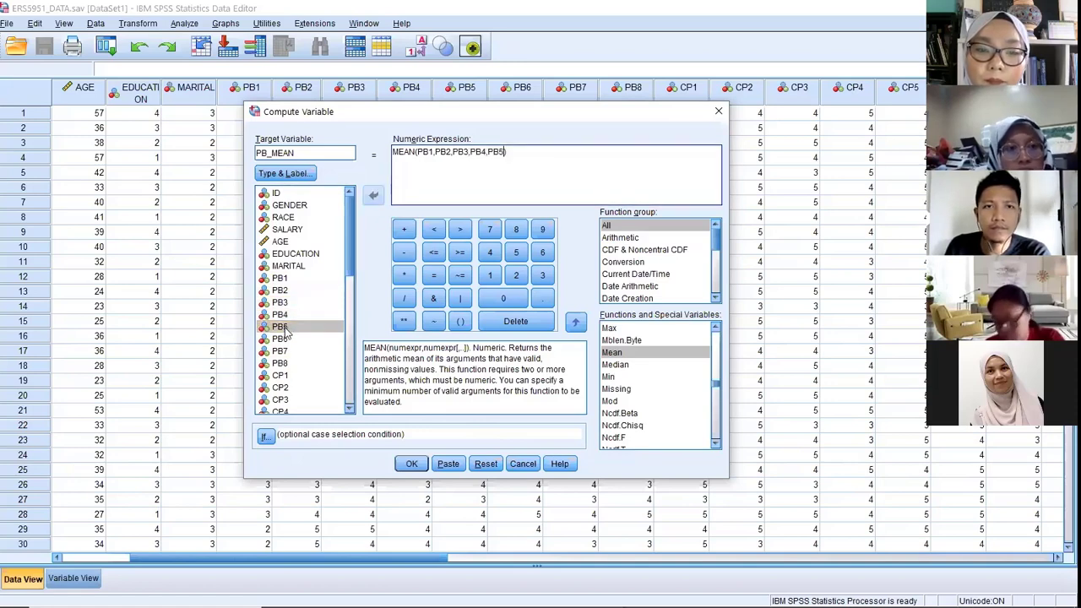
{"action": "type", "text": ","}
{"action": "double_click", "coordinate": [282, 340]}
{"action": "type", "text": ",PB6,"}
{"action": "double_click", "coordinate": [282, 351]}
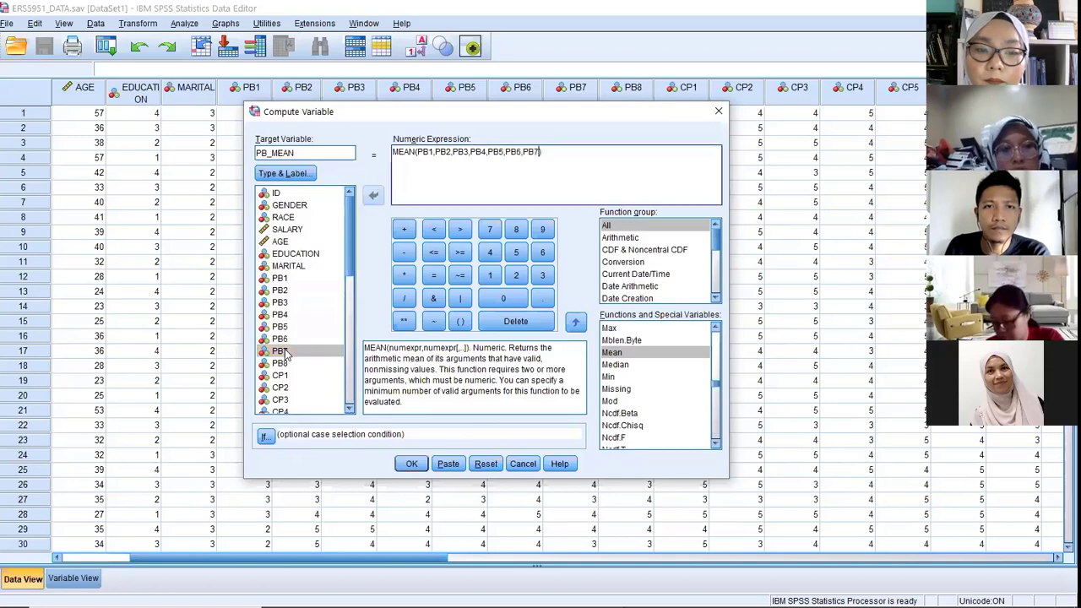
{"action": "type", "text": ","}
{"action": "double_click", "coordinate": [280, 363]}
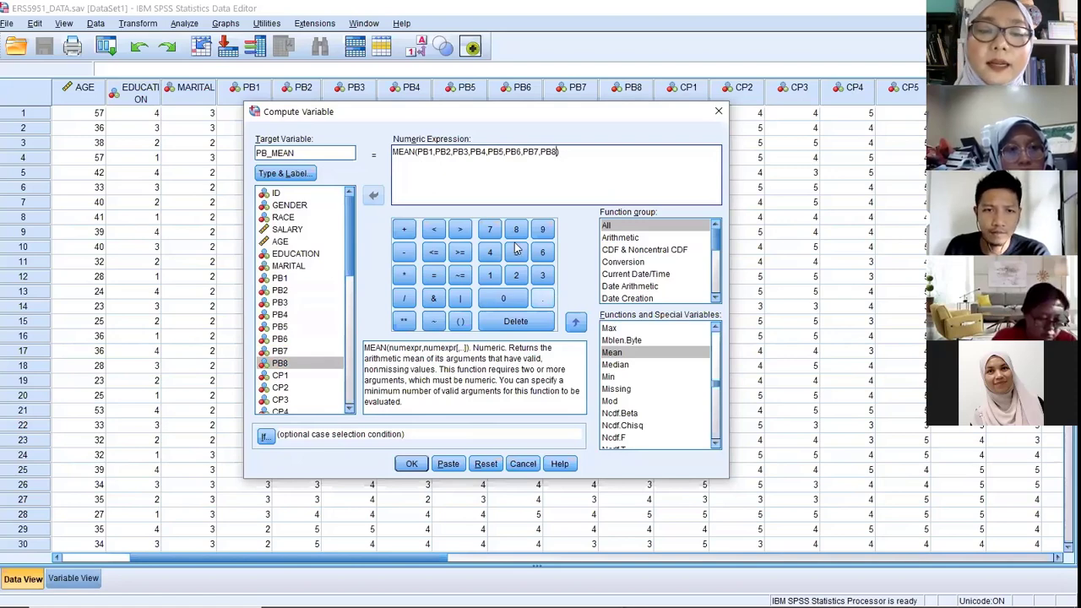
{"action": "left_click", "coordinate": [411, 466]}
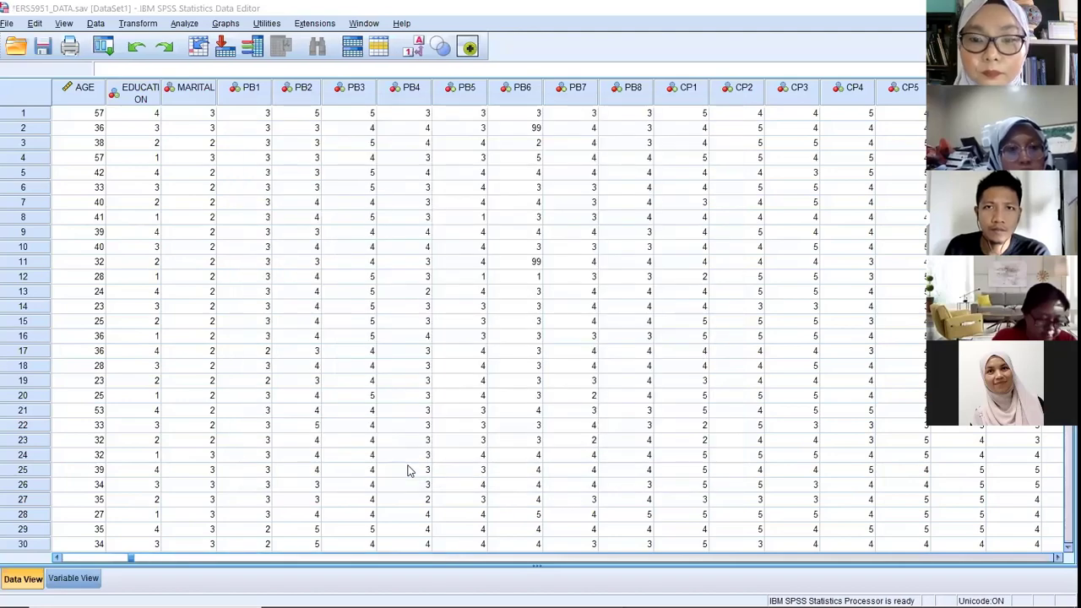
Find the computed PB_MEAN column at the end of the dataset and highlight it for inspection
{"action": "left_click_drag", "start_coordinate": [130, 558], "coordinate": [955, 554]}
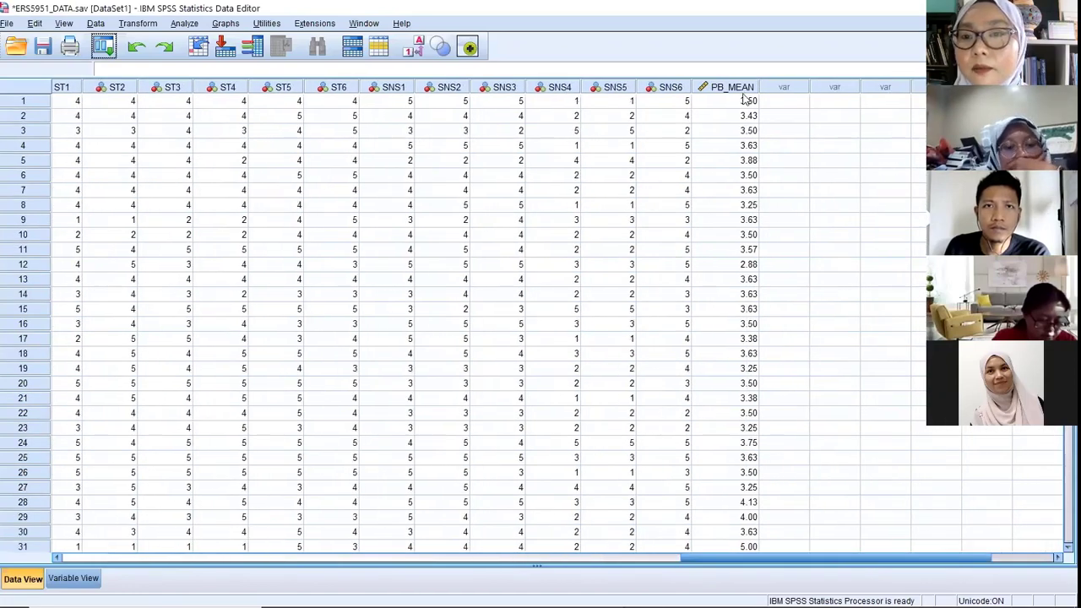
{"action": "left_click", "coordinate": [731, 87]}
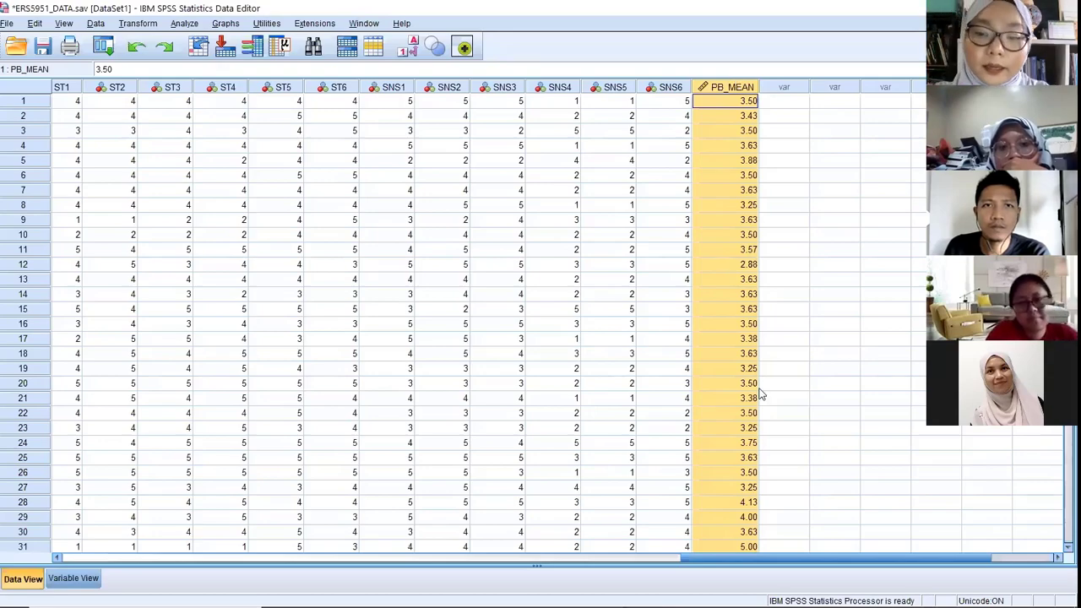
Return to the questionnaire items and highlight the columns CP1 through CP5
{"action": "left_click_drag", "start_coordinate": [723, 561], "coordinate": [49, 503]}
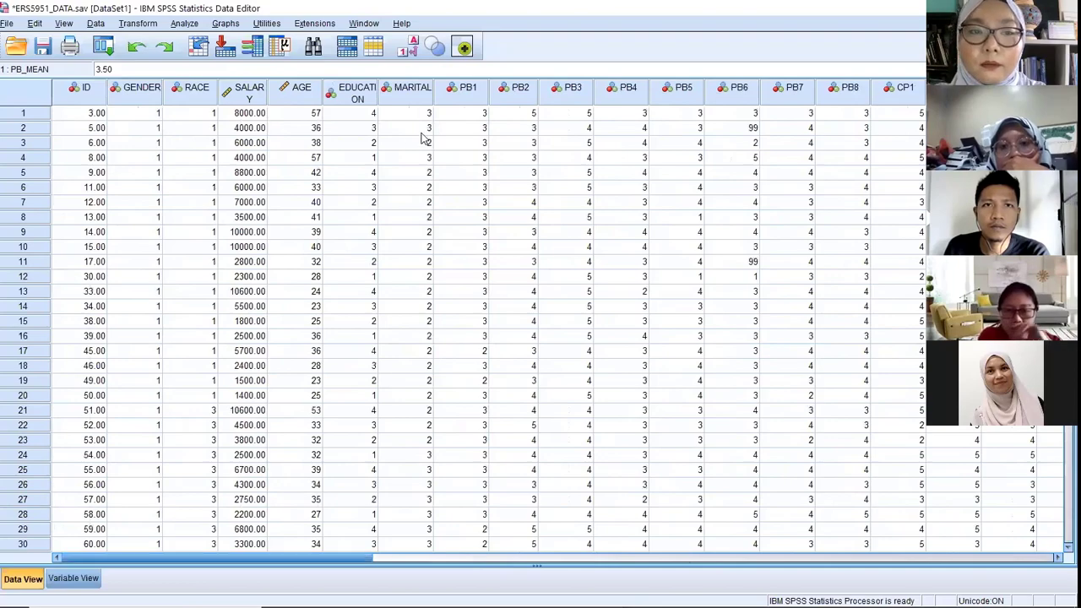
{"action": "left_click_drag", "start_coordinate": [369, 560], "coordinate": [457, 563]}
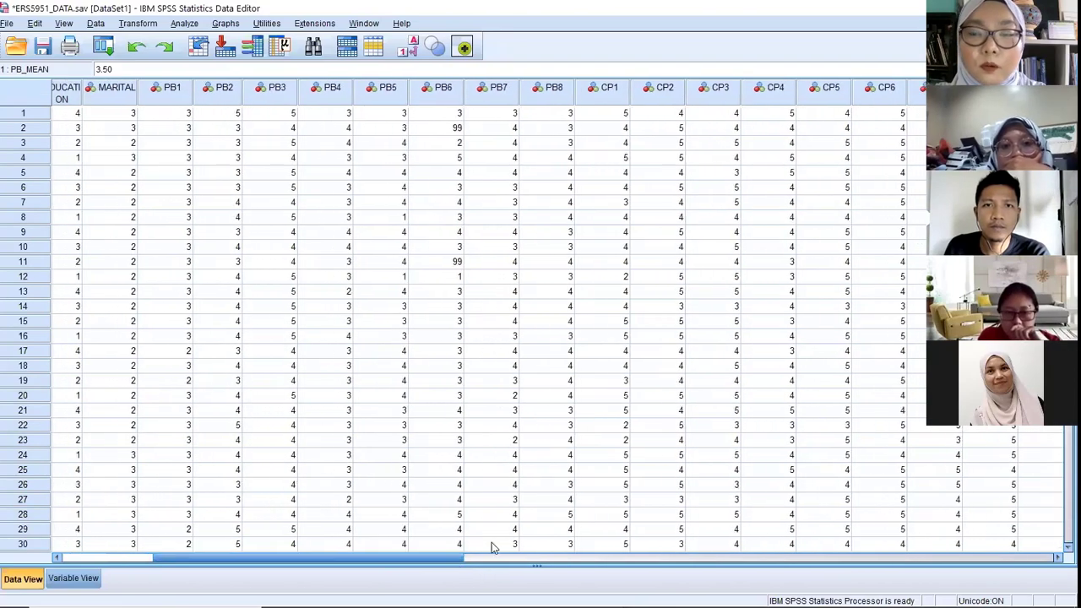
{"action": "left_click_drag", "start_coordinate": [601, 88], "coordinate": [803, 97]}
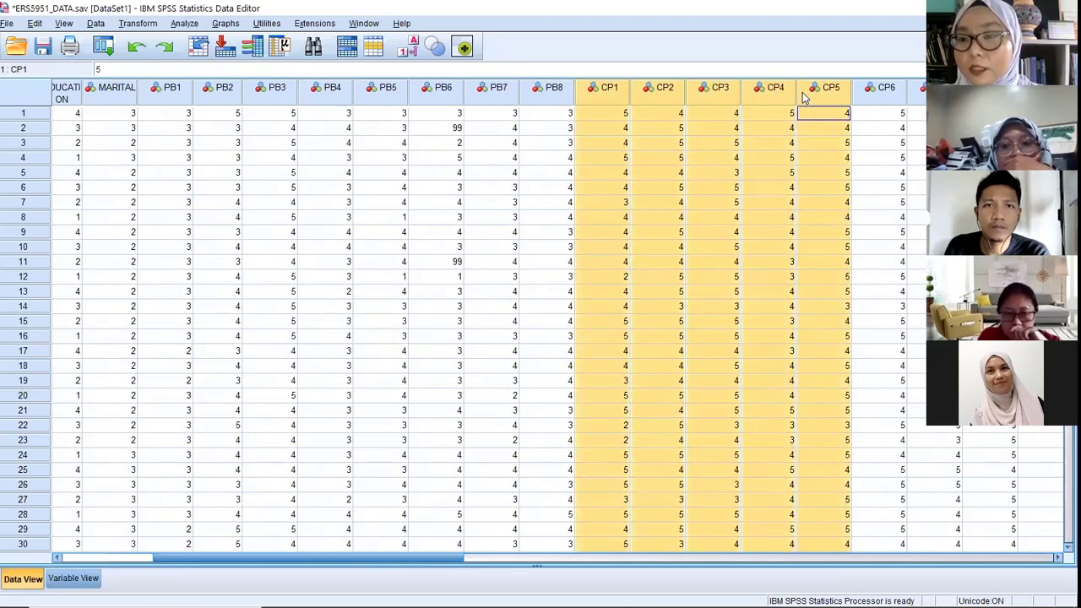
Highlight the item columns PB1 through PB8, and highlight the computed PB_MEAN column at the end of the dataset
{"action": "left_click_drag", "start_coordinate": [547, 93], "coordinate": [182, 108]}
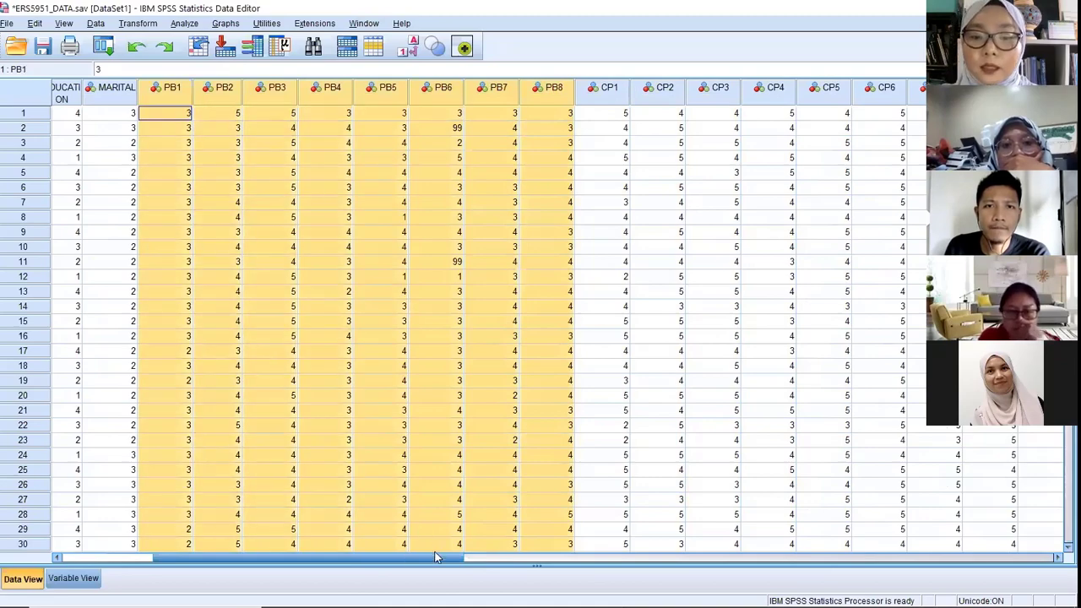
{"action": "left_click_drag", "start_coordinate": [436, 558], "coordinate": [944, 555]}
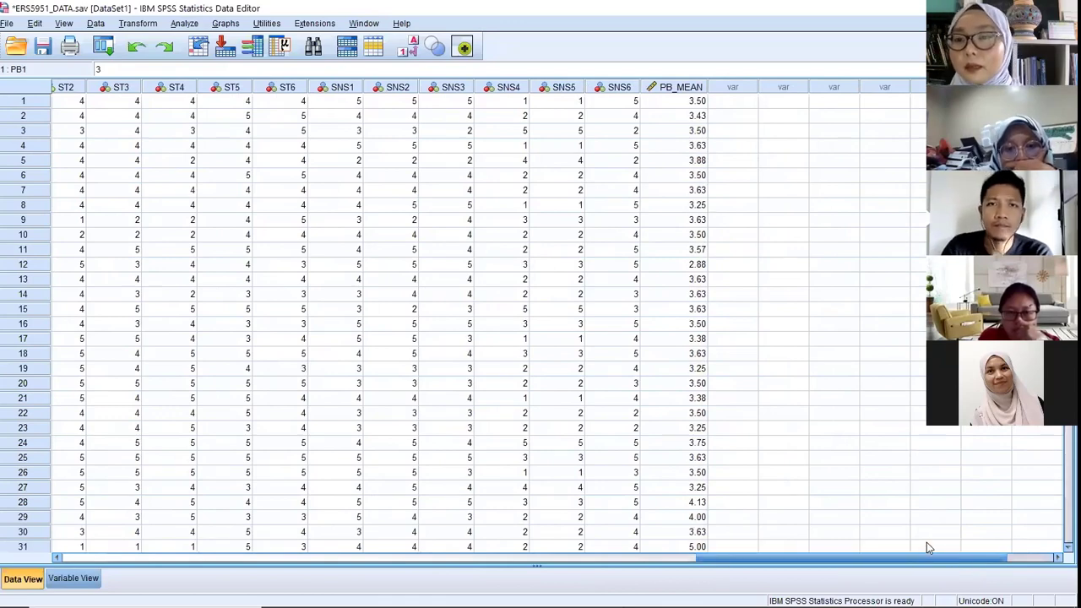
{"action": "left_click", "coordinate": [687, 88]}
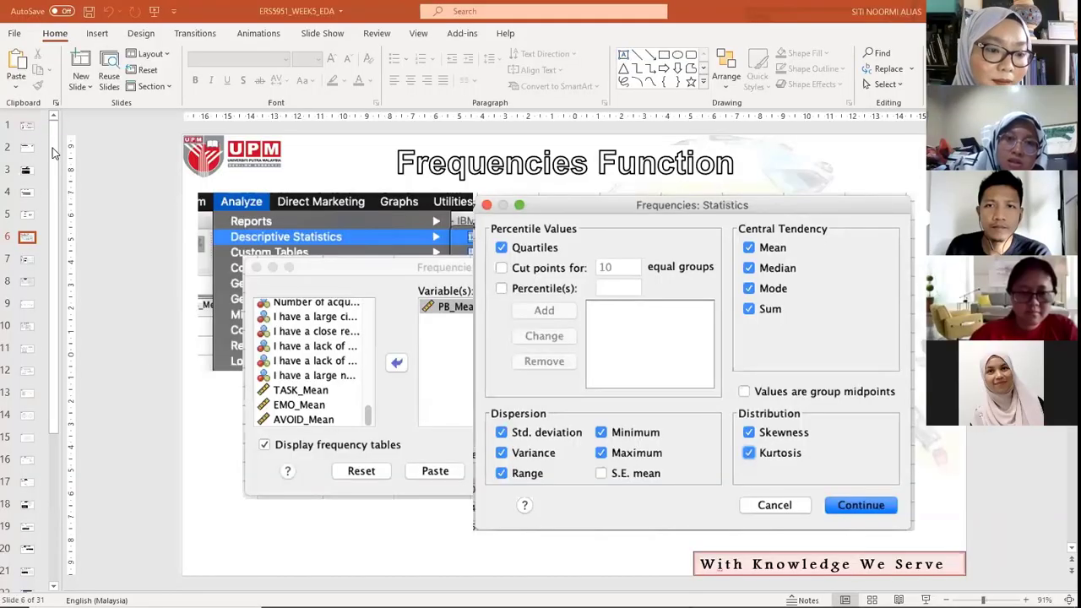
In the PowerPoint presentation, go to slide 31 and examine the table of low, moderate and high score ranges
{"action": "left_click_drag", "start_coordinate": [52, 384], "coordinate": [38, 581]}
{"action": "left_click", "coordinate": [25, 576]}
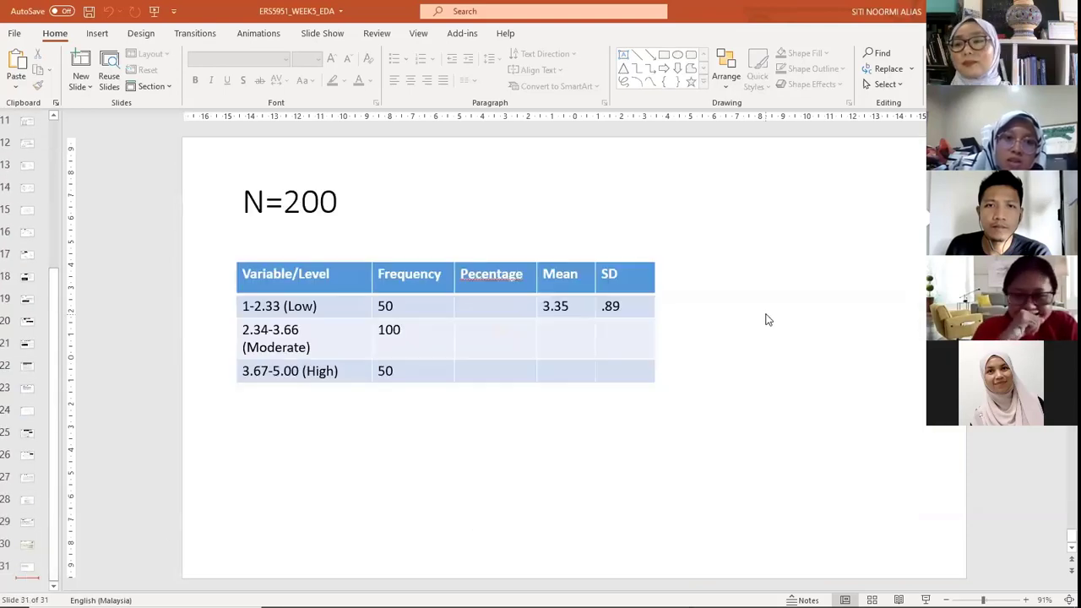
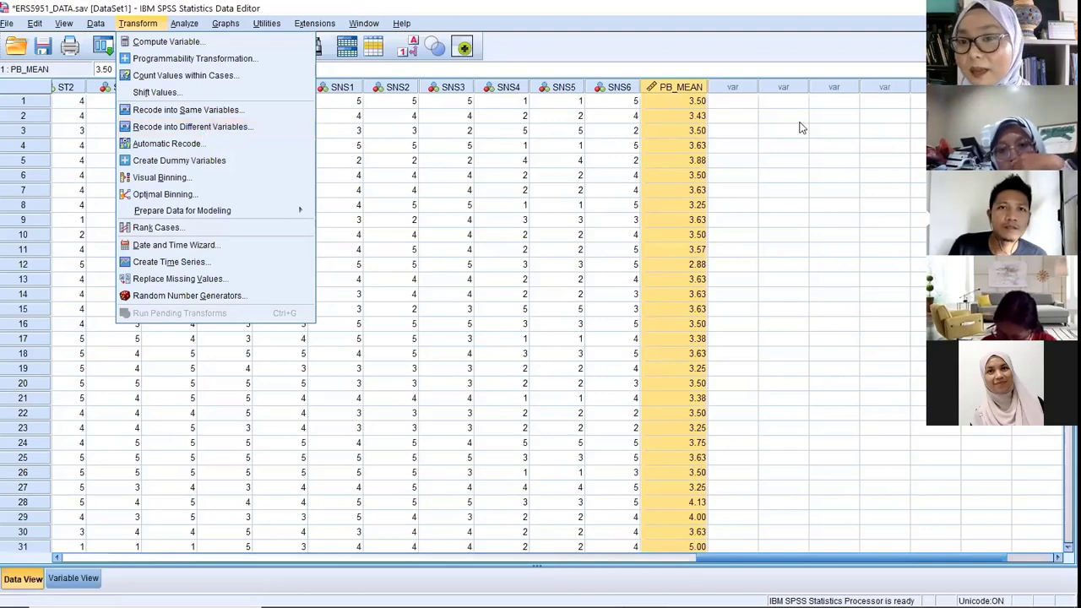
Back in SPSS, look through the dataset's cases and its CP, ST and SNS items, returning to the PB_MEAN column
{"action": "left_click", "coordinate": [716, 178]}
{"action": "left_click", "coordinate": [682, 87]}
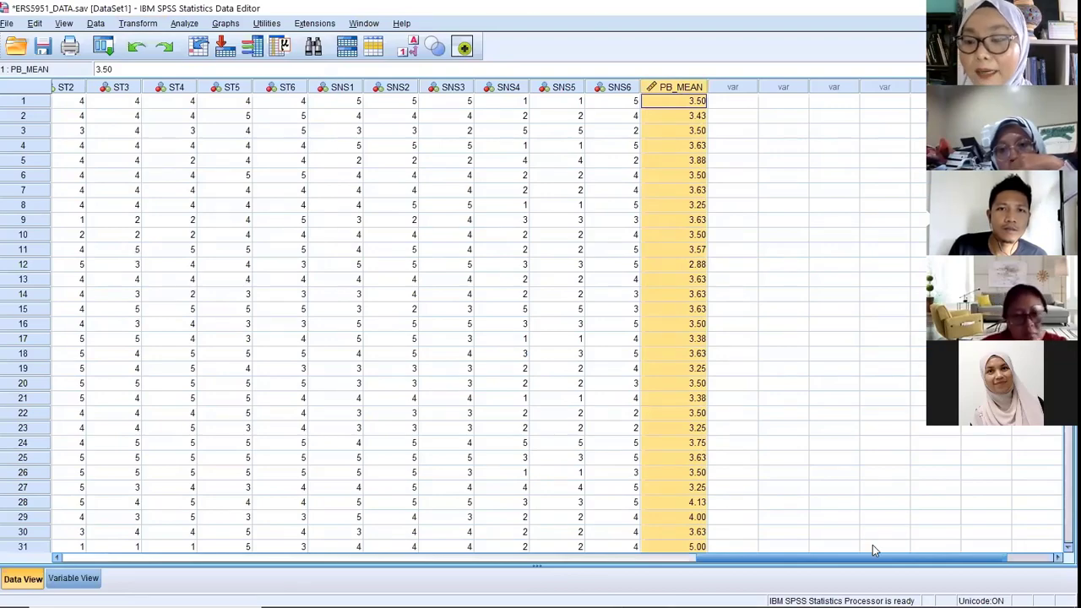
{"action": "left_click_drag", "start_coordinate": [872, 554], "coordinate": [620, 95]}
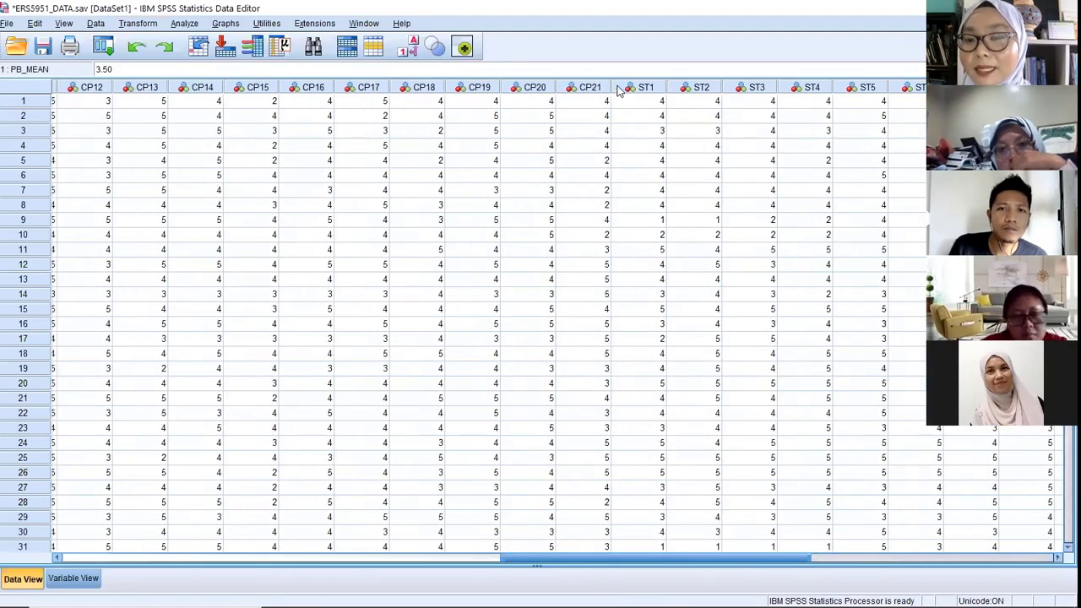
{"action": "scroll", "coordinate": [565, 198], "scroll_direction": "down", "scroll_amount": 14}
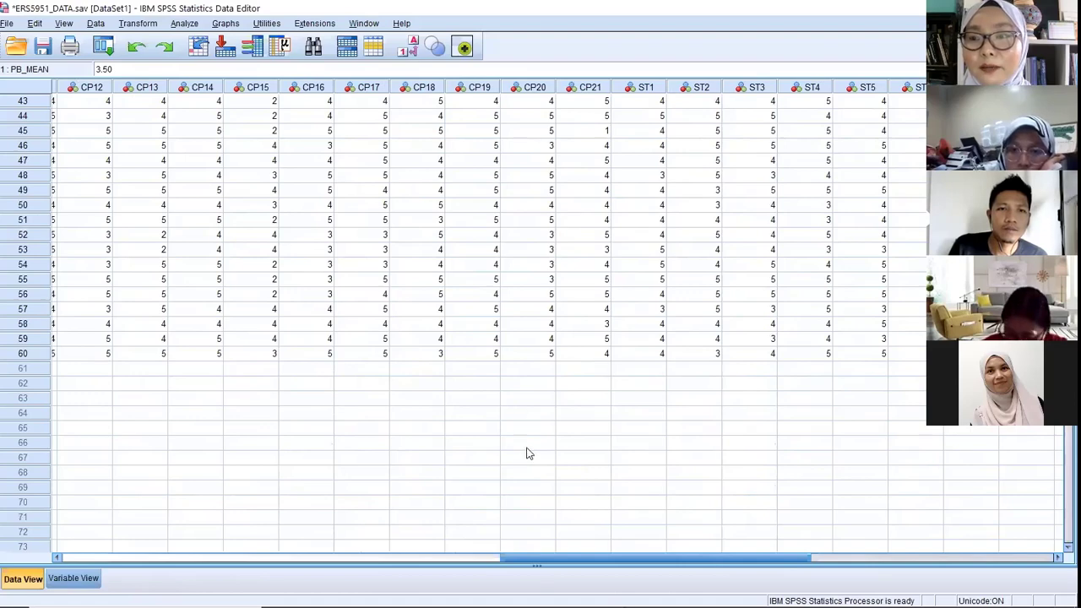
{"action": "scroll", "coordinate": [525, 451], "scroll_direction": "up", "scroll_amount": 14}
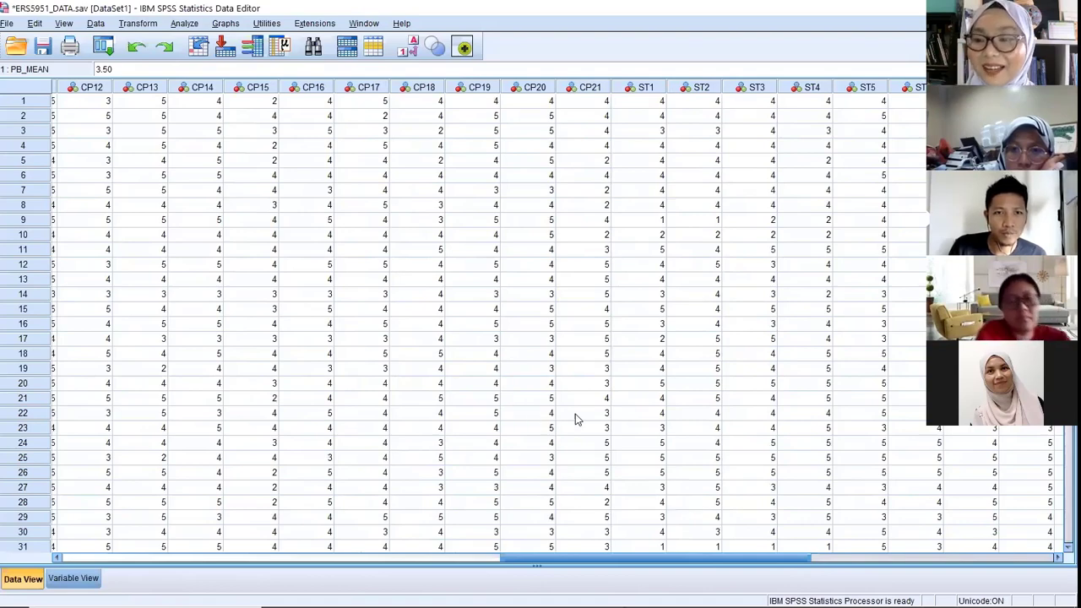
{"action": "scroll", "coordinate": [716, 566], "scroll_direction": "right", "scroll_amount": 1}
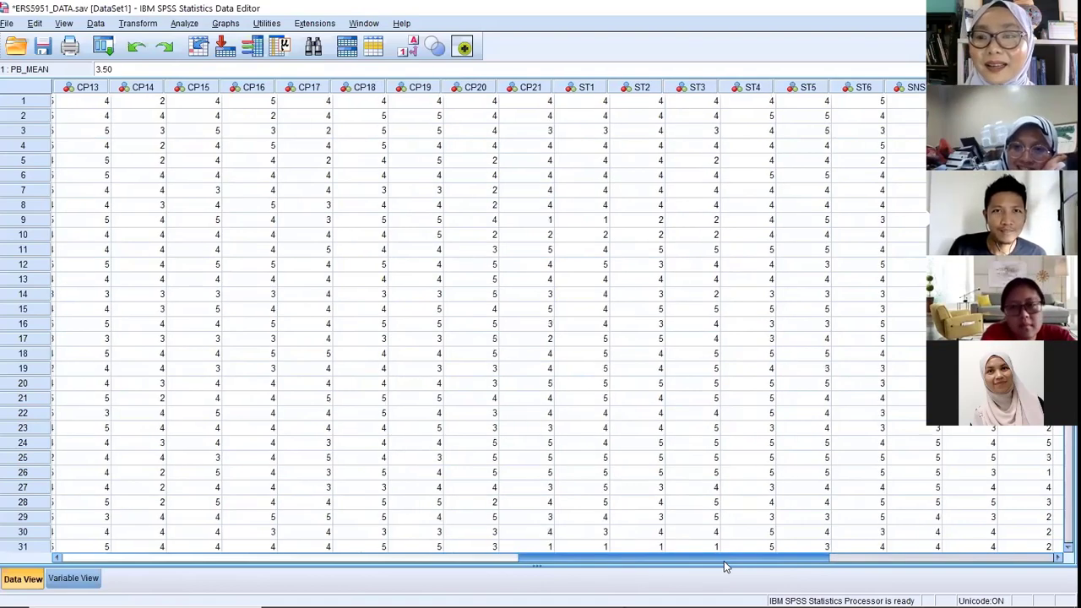
{"action": "left_click_drag", "start_coordinate": [716, 565], "coordinate": [899, 566]}
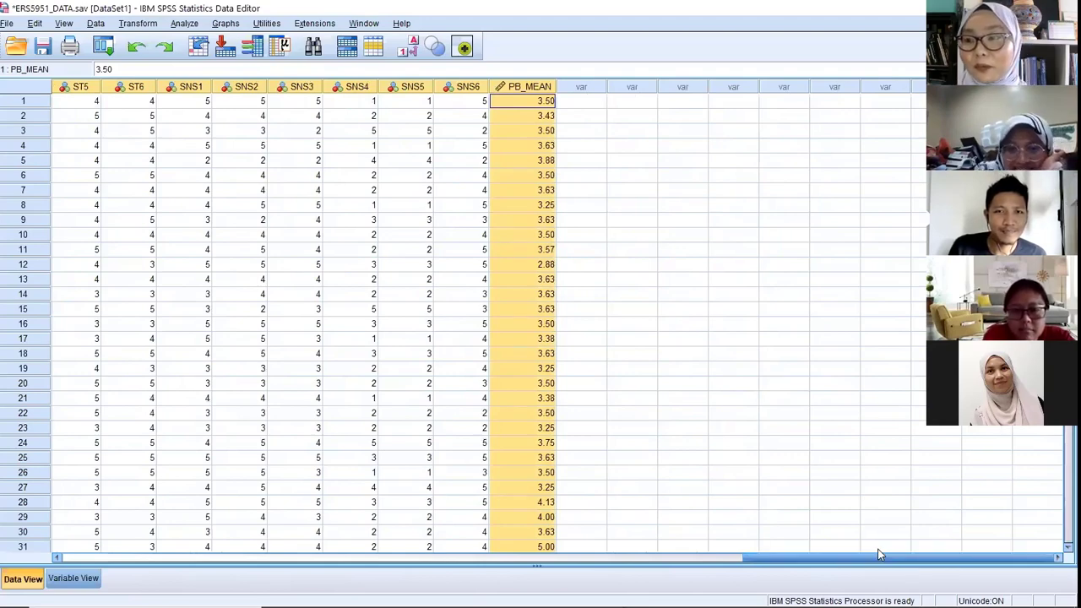
{"action": "left_click", "coordinate": [589, 207]}
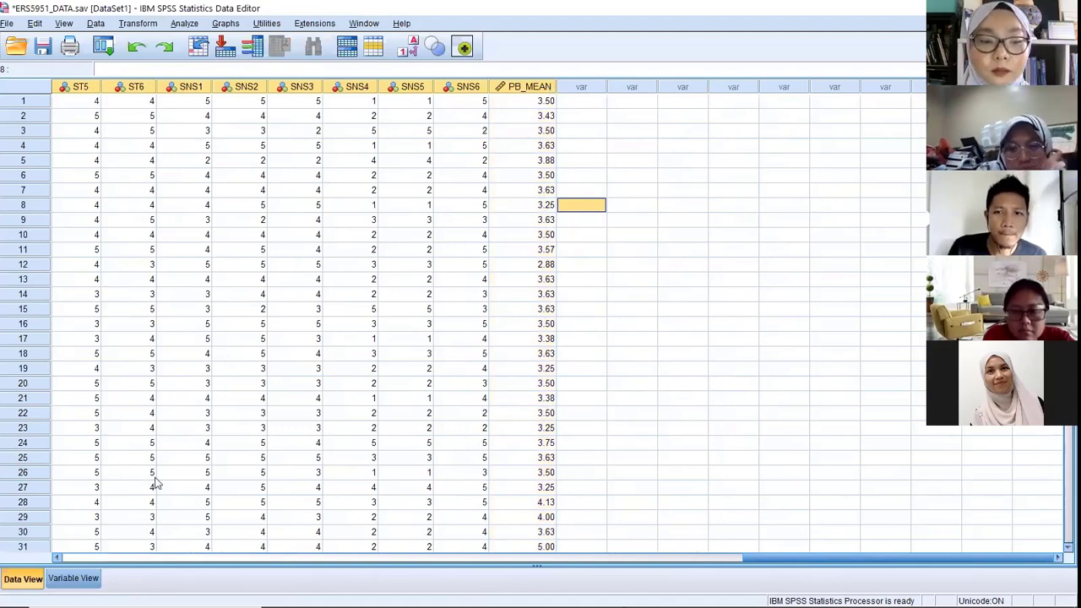
Start a recode into different variables with PB_MEAN as the input variable
{"action": "left_click", "coordinate": [546, 90]}
{"action": "left_click", "coordinate": [143, 27]}
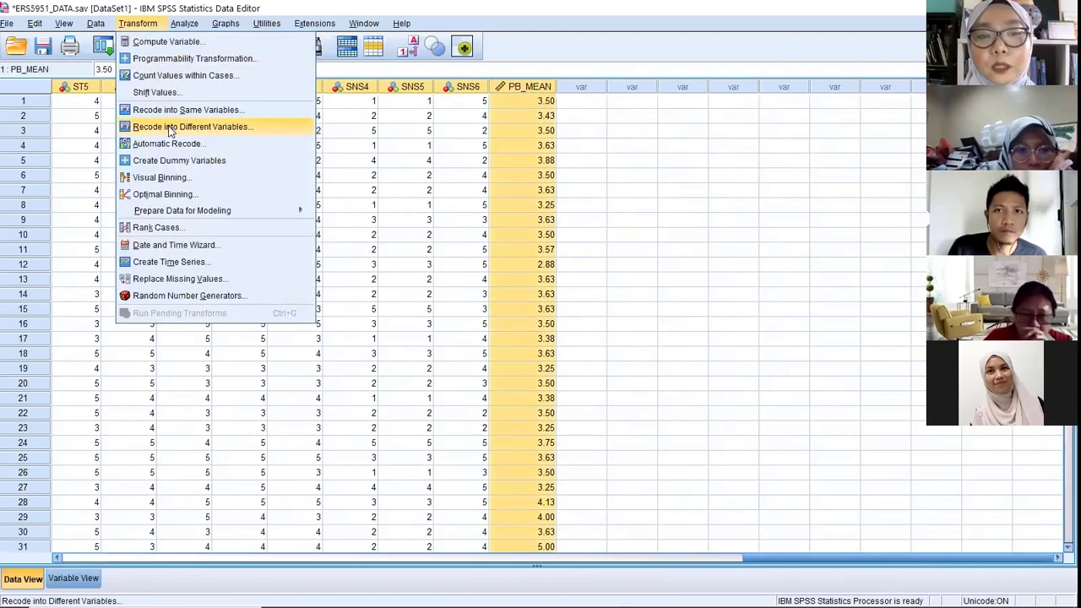
{"action": "left_click", "coordinate": [168, 127]}
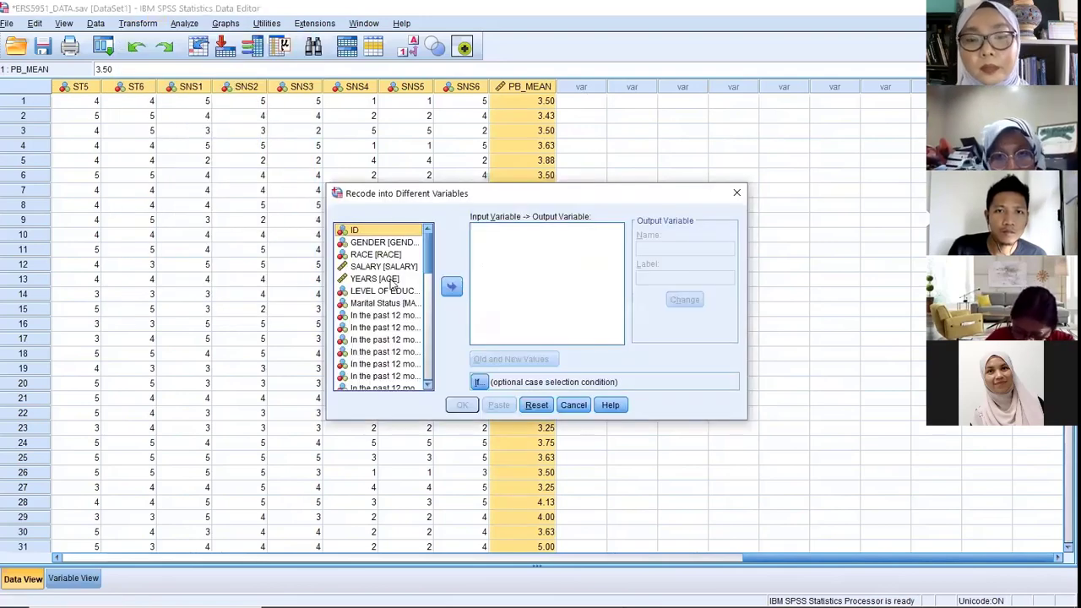
{"action": "right_click", "coordinate": [377, 304]}
{"action": "left_click", "coordinate": [406, 319]}
{"action": "scroll", "coordinate": [391, 309], "scroll_direction": "down", "scroll_amount": 10}
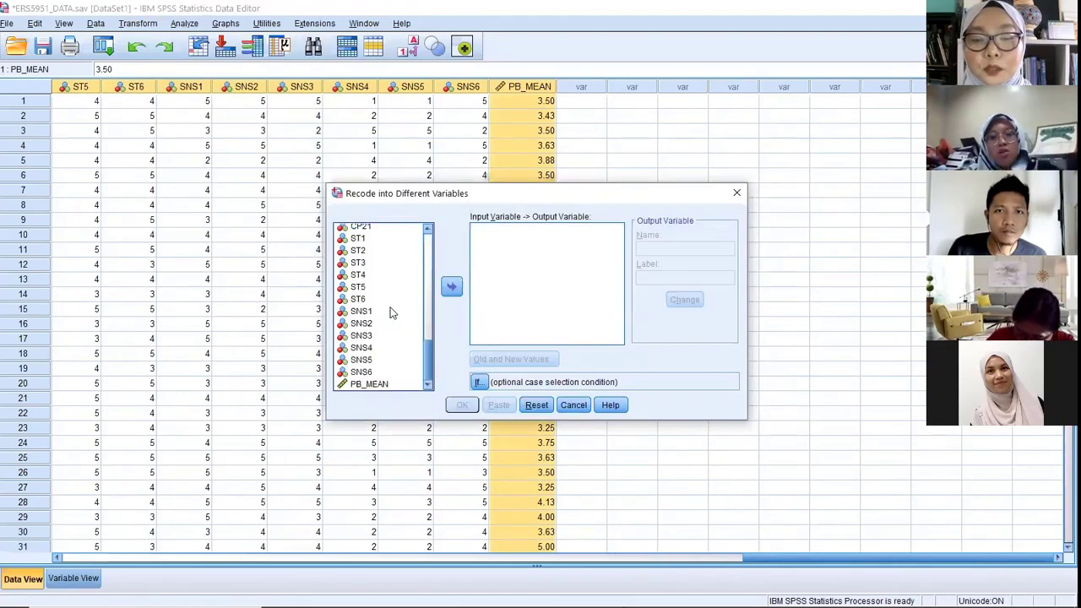
{"action": "left_click", "coordinate": [381, 385]}
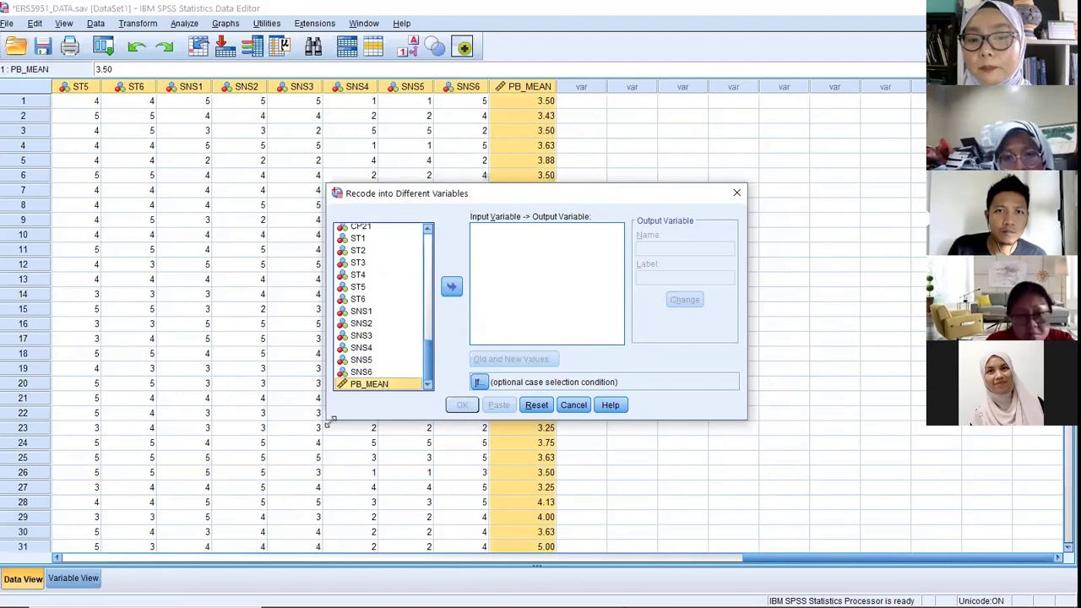
{"action": "left_click", "coordinate": [451, 286]}
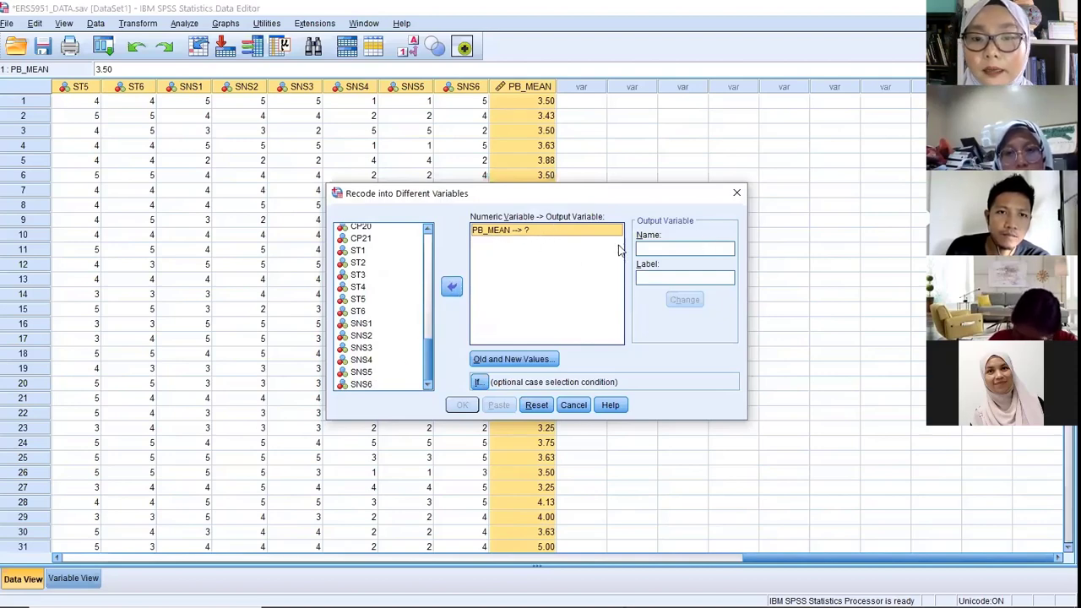
Name the output variable PB_CAT and assign it to PB_MEAN
{"action": "left_click", "coordinate": [663, 245]}
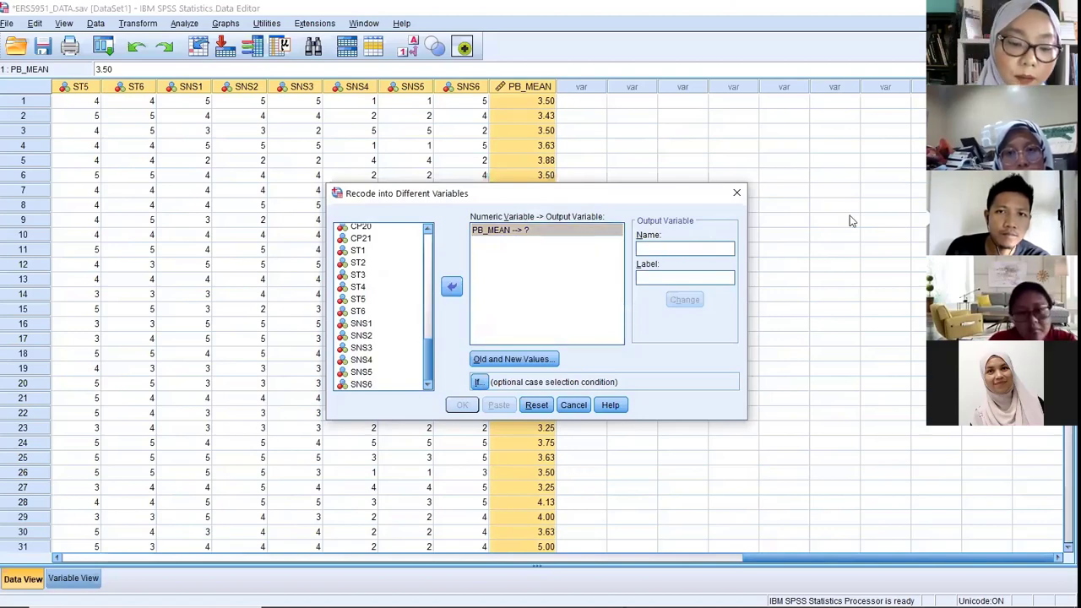
{"action": "type", "text": "PB"}
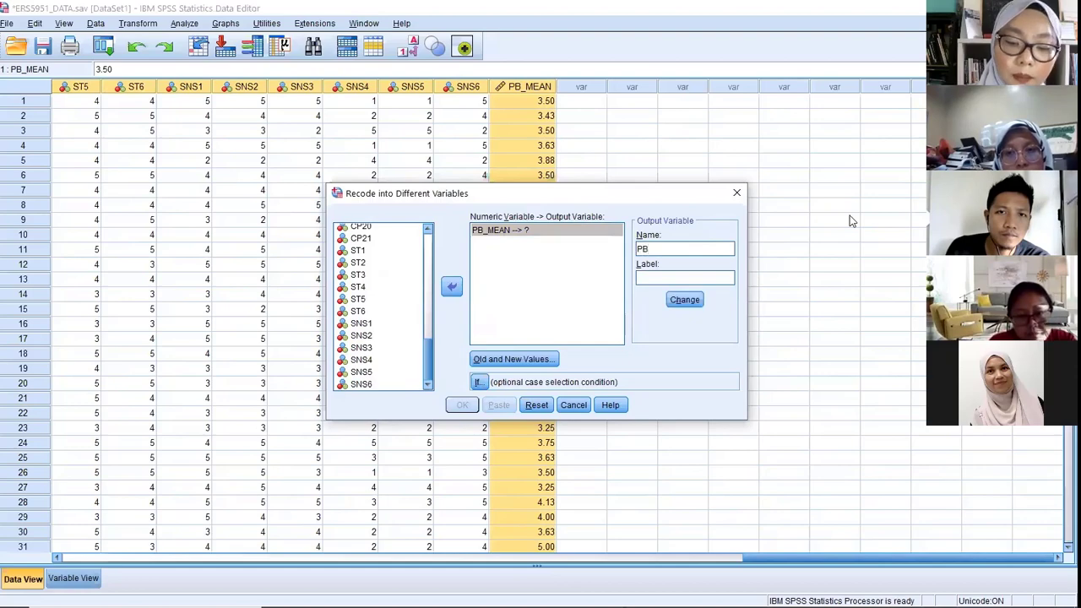
{"action": "type", "text": "_CAT"}
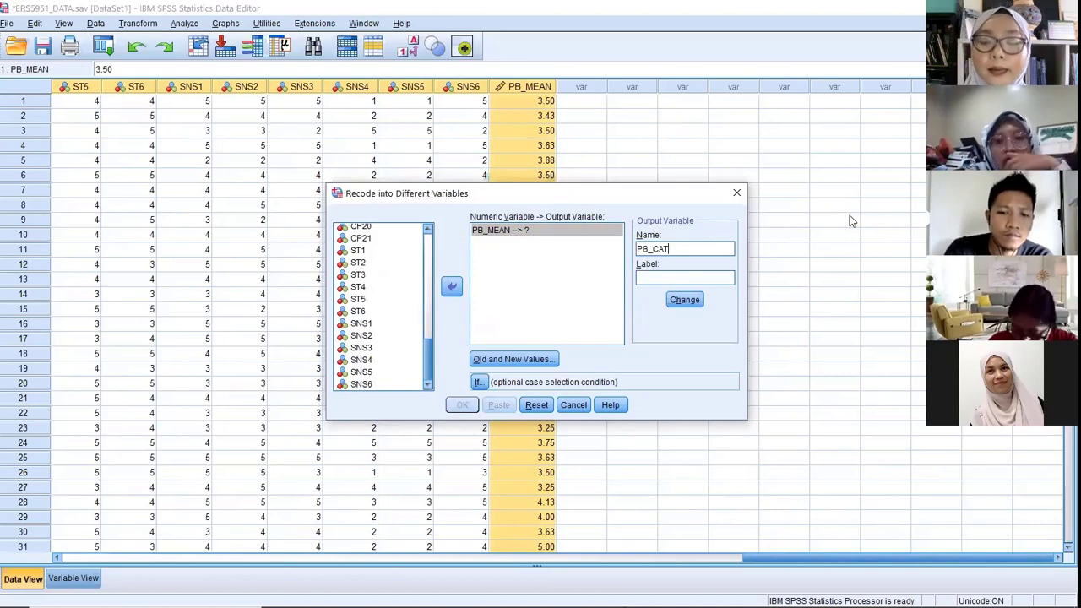
{"action": "left_click", "coordinate": [693, 303]}
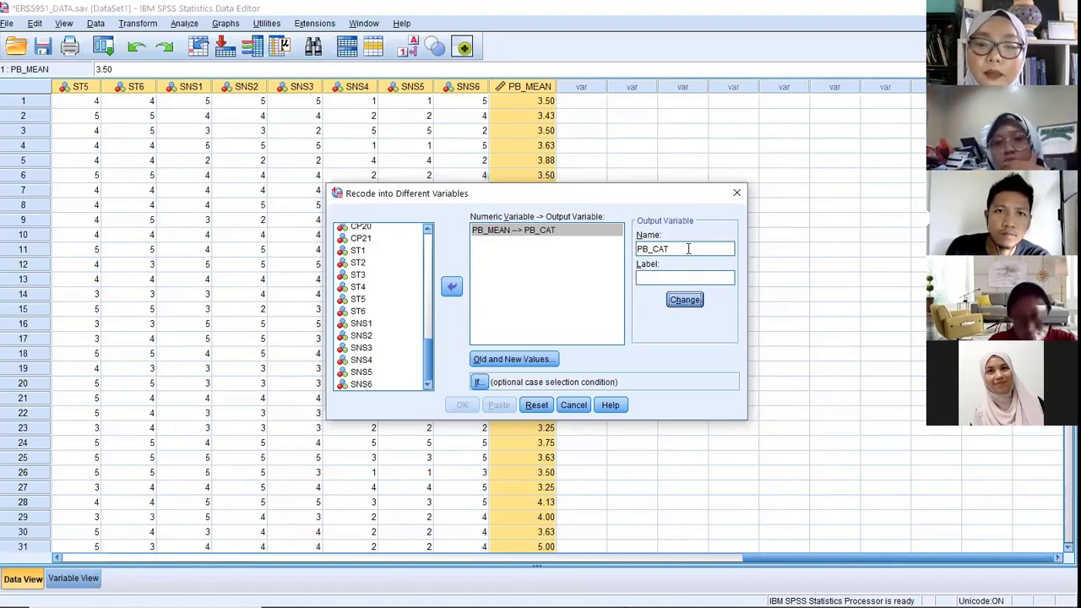
Define the first old-to-new value rule, recoding the range 1 through 2.331 to the new value 1
{"action": "left_click", "coordinate": [534, 362]}
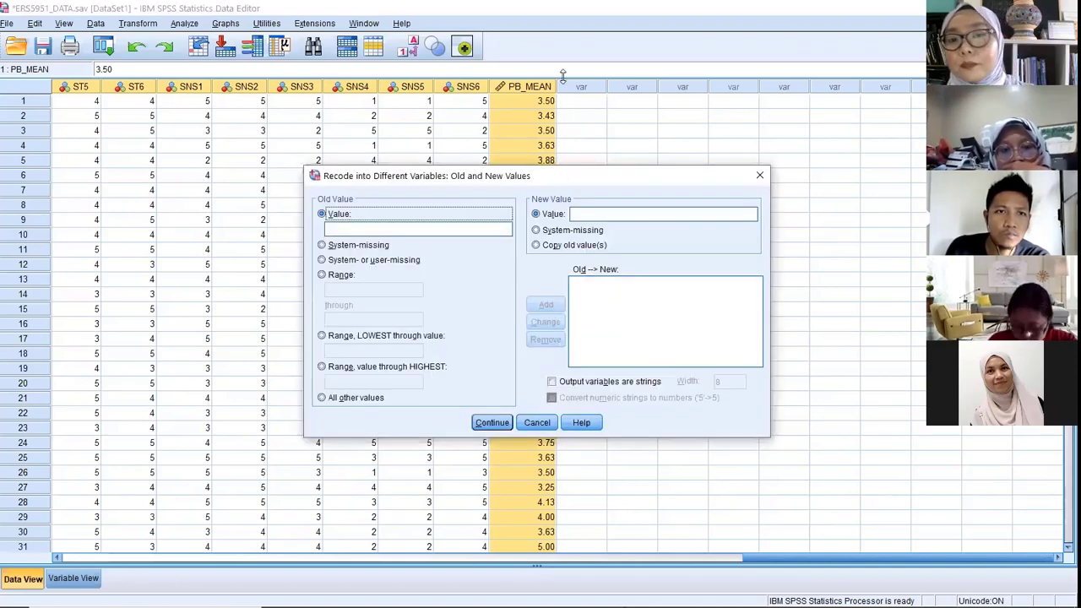
{"action": "left_click_drag", "start_coordinate": [548, 173], "coordinate": [563, 83]}
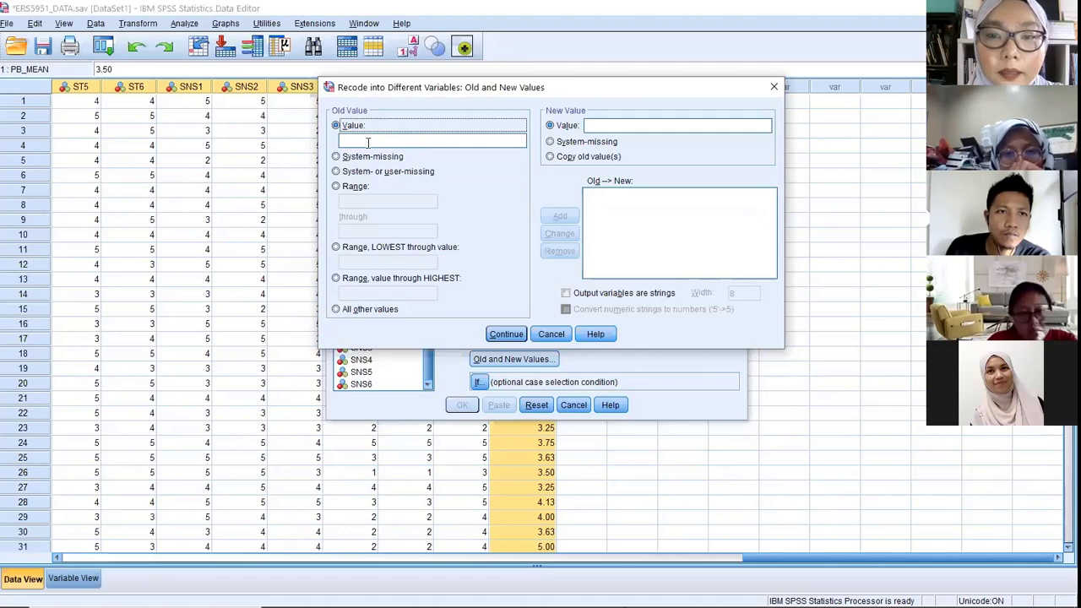
{"action": "left_click", "coordinate": [356, 186]}
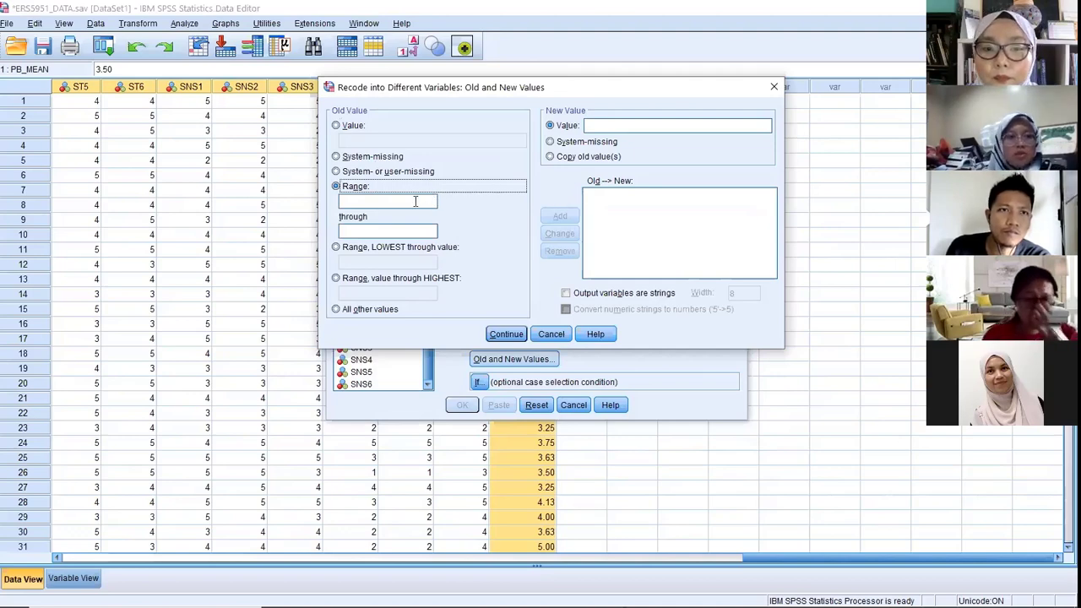
{"action": "left_click", "coordinate": [373, 200]}
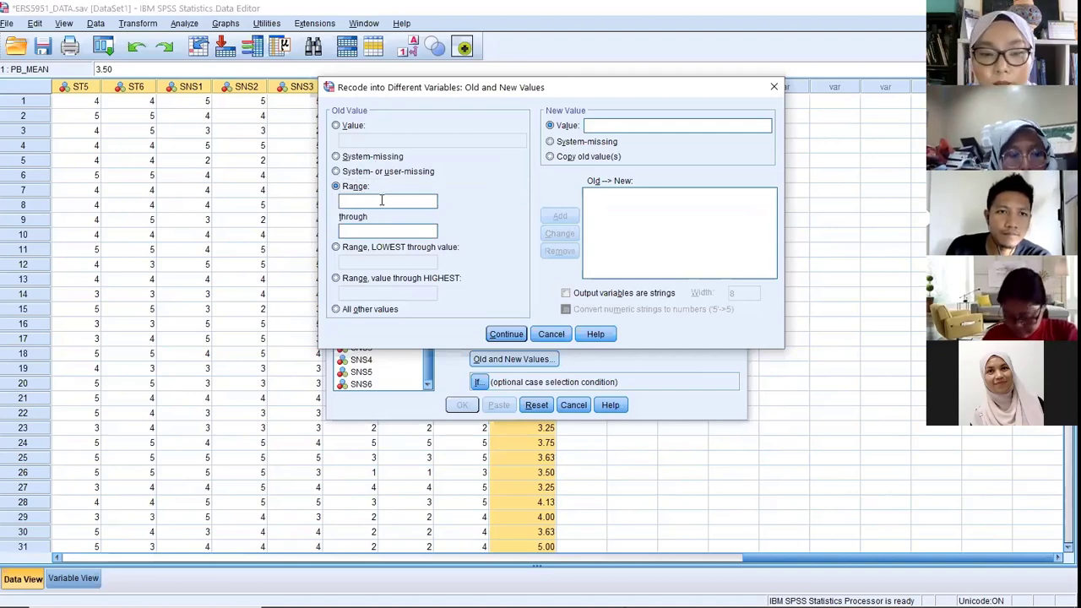
{"action": "type", "text": "1"}
{"action": "left_click", "coordinate": [383, 231]}
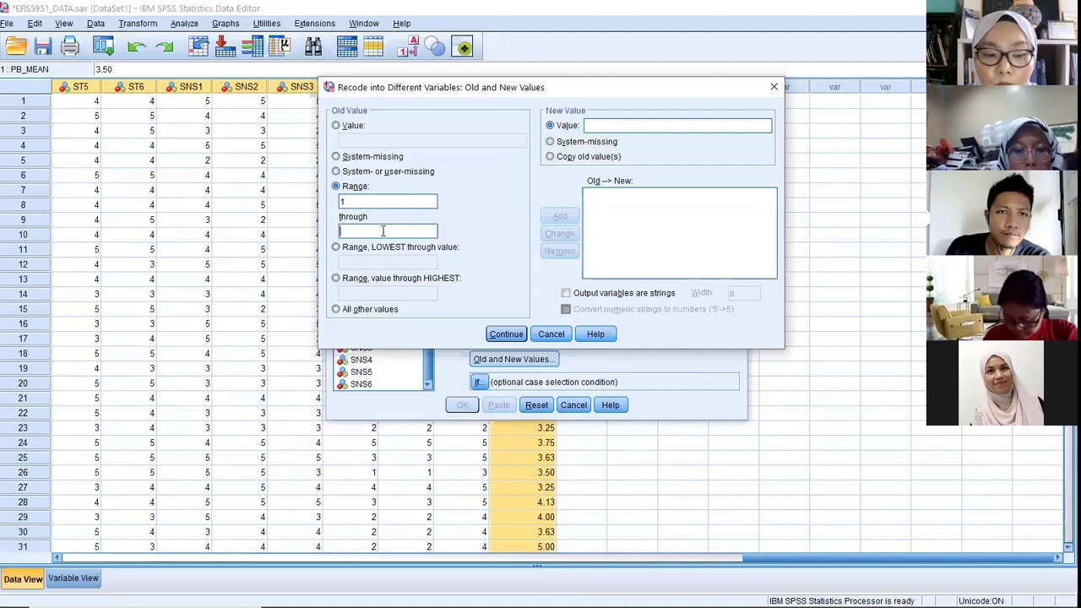
{"action": "type", "text": "2"}
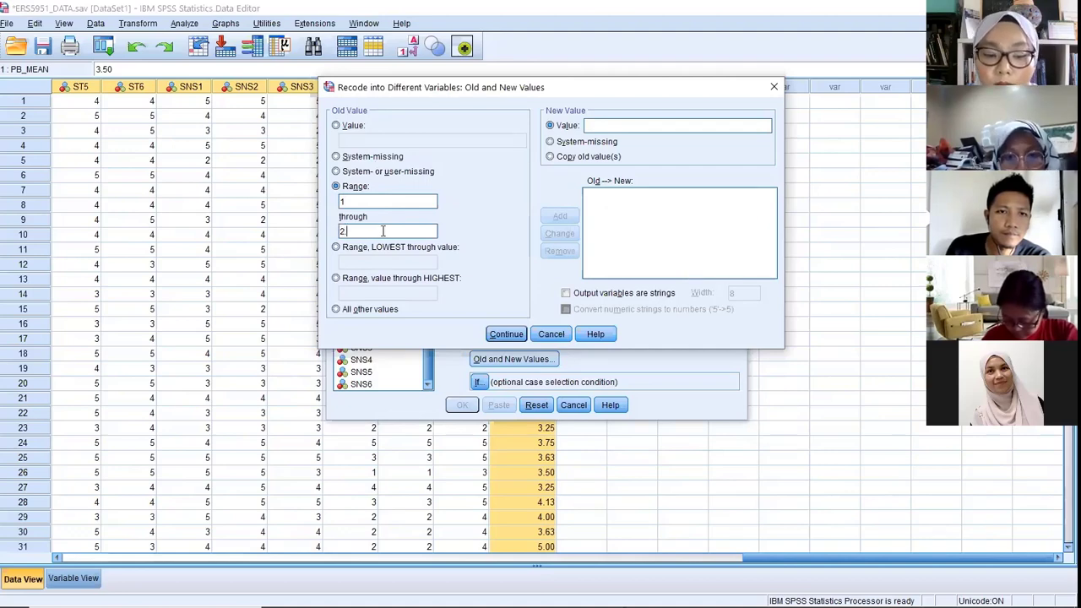
{"action": "type", "text": ".33"}
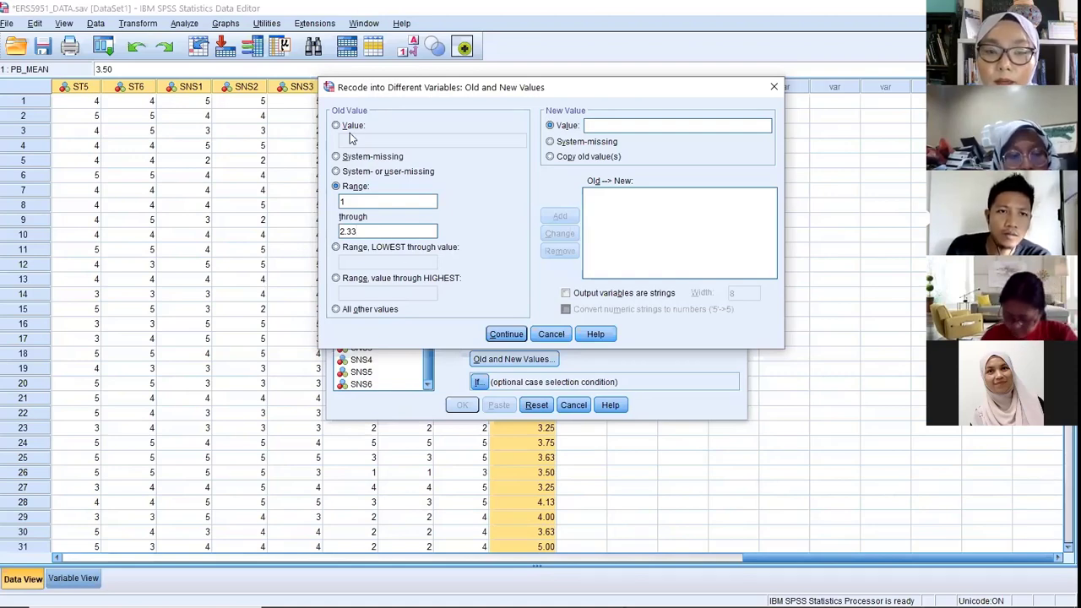
{"action": "type", "text": "1"}
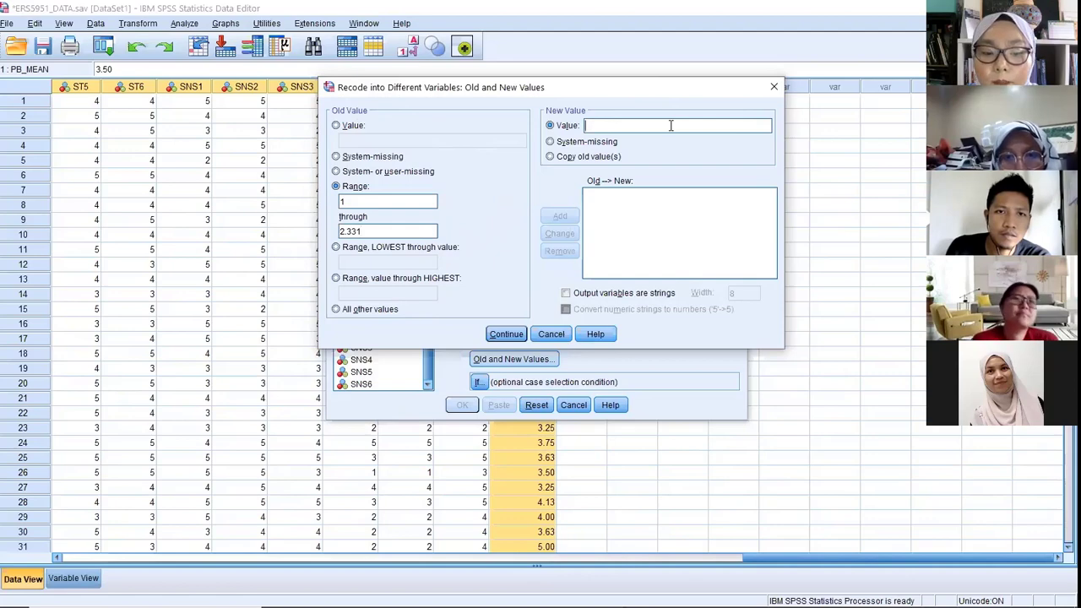
{"action": "type", "text": "1"}
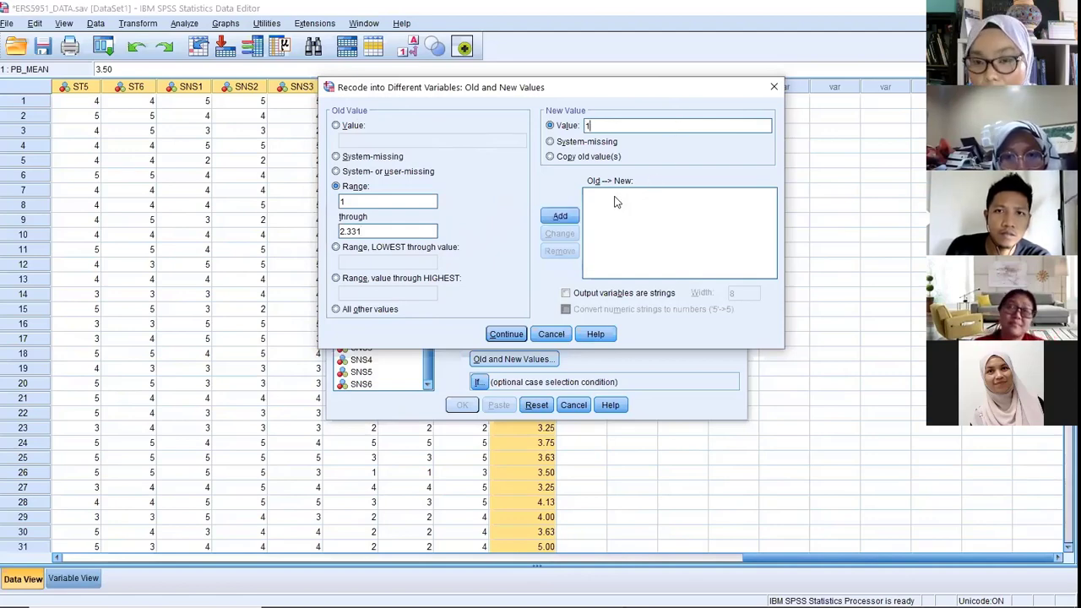
{"action": "left_click", "coordinate": [559, 217]}
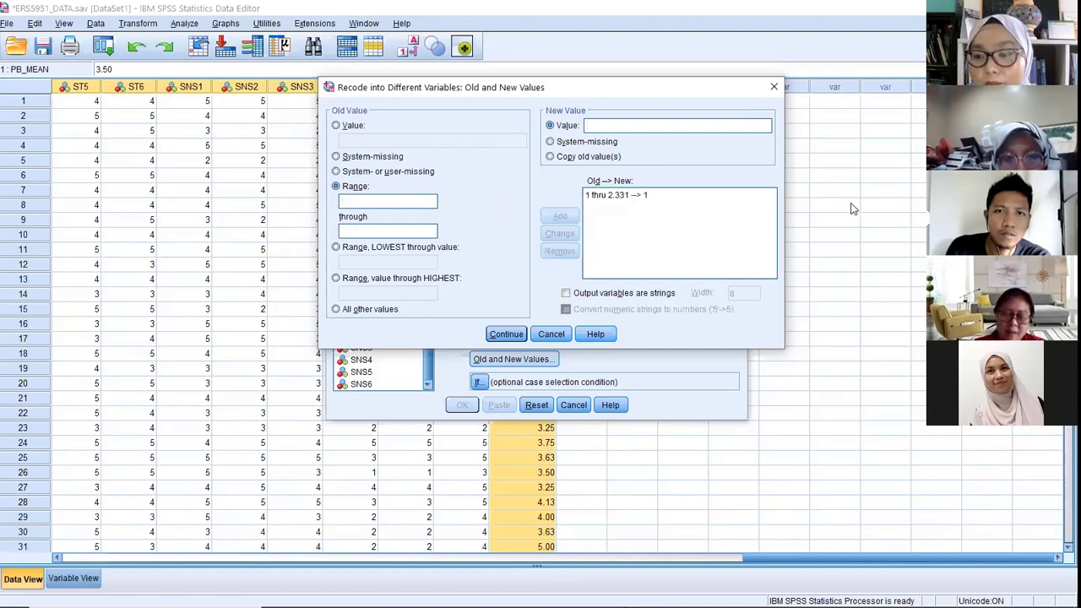
Add a second old-to-new value rule, recoding the range 2.332 through 3.665 to the new value 2
{"action": "left_click", "coordinate": [377, 200]}
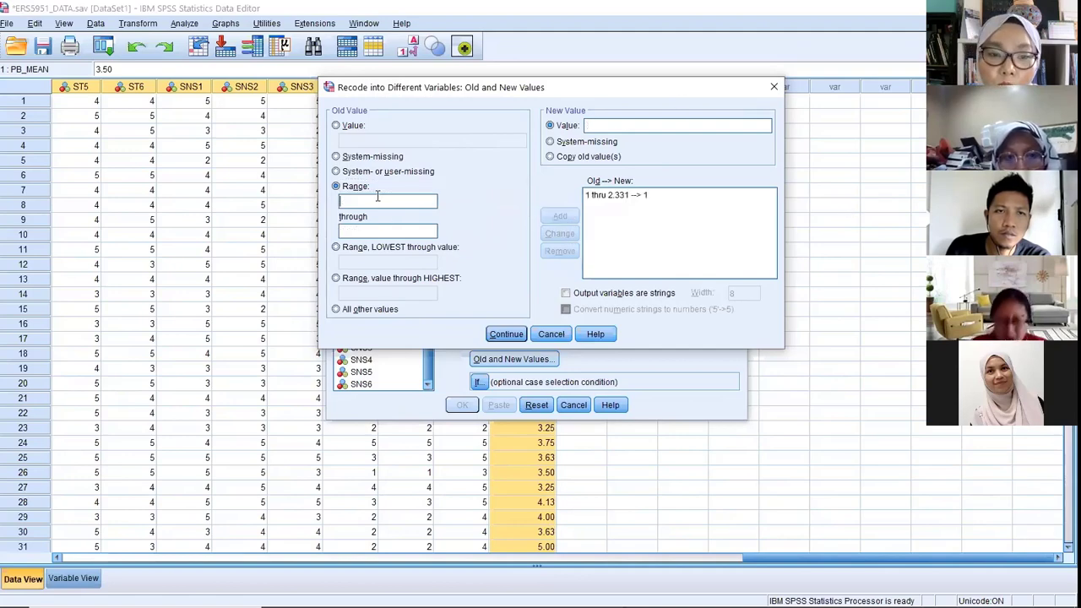
{"action": "type", "text": "2.332"}
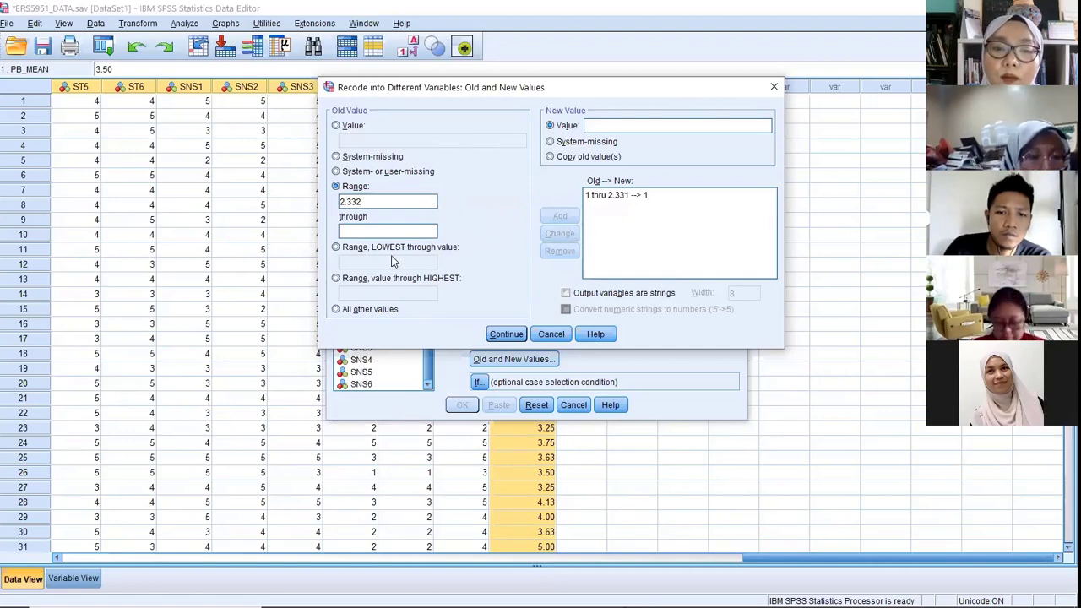
{"action": "left_click", "coordinate": [385, 229]}
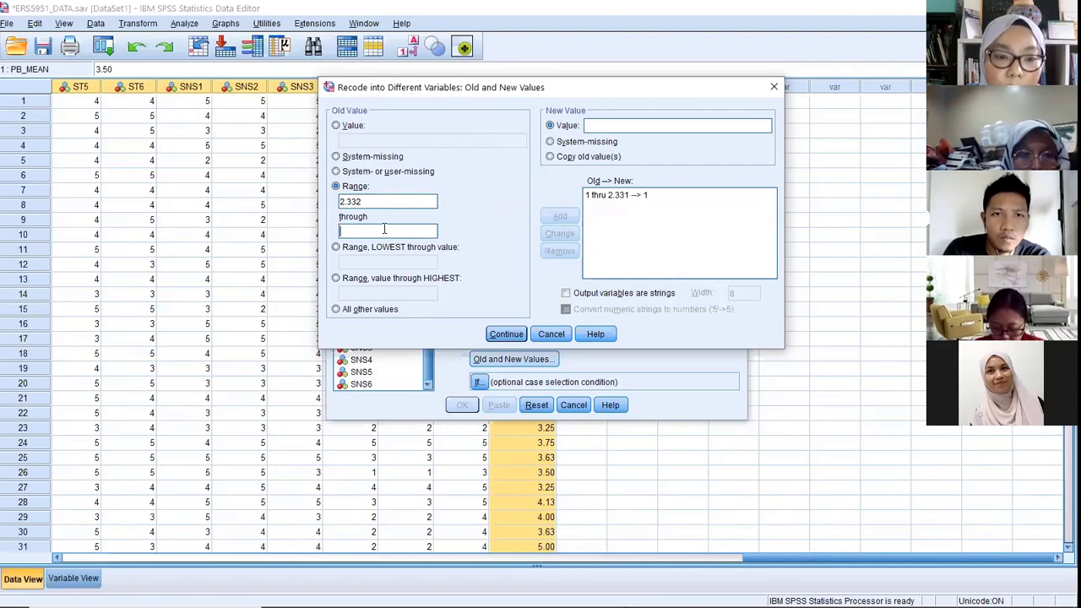
{"action": "type", "text": "3."}
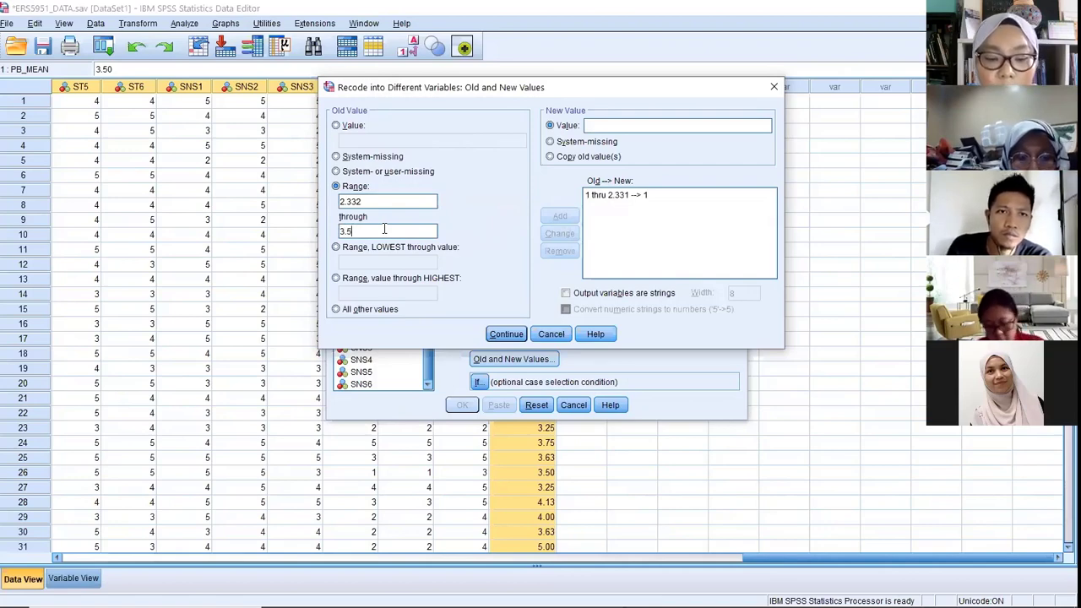
{"action": "type", "text": "665"}
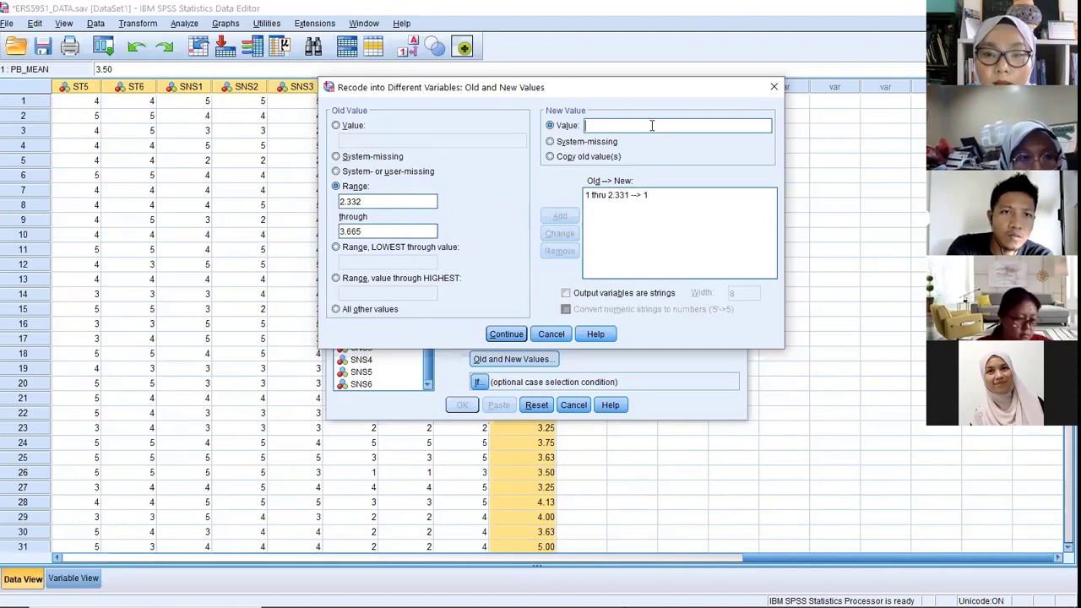
{"action": "type", "text": "2"}
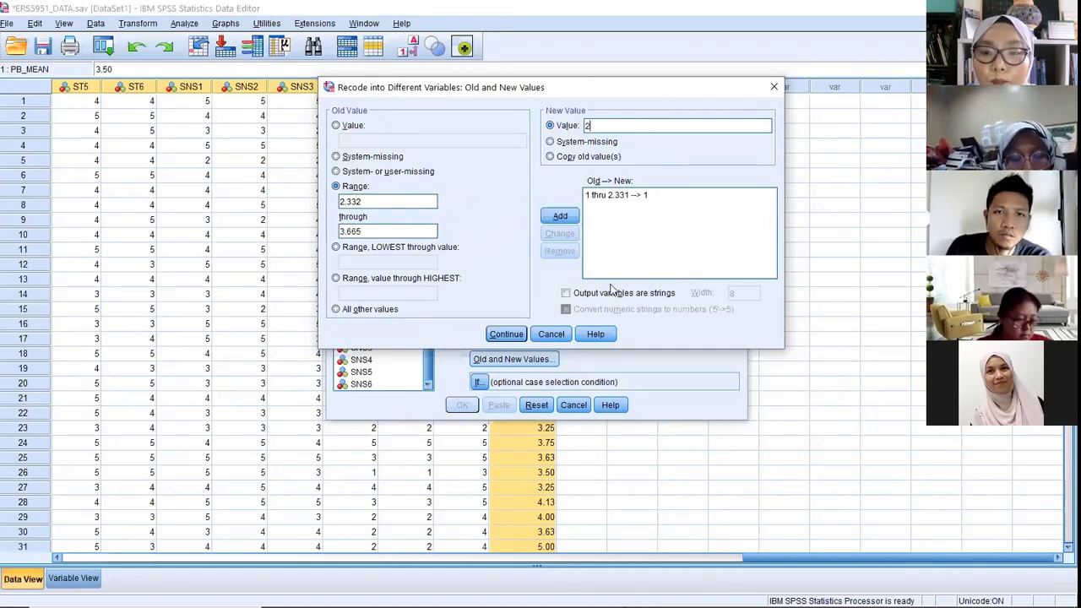
{"action": "left_click", "coordinate": [559, 216]}
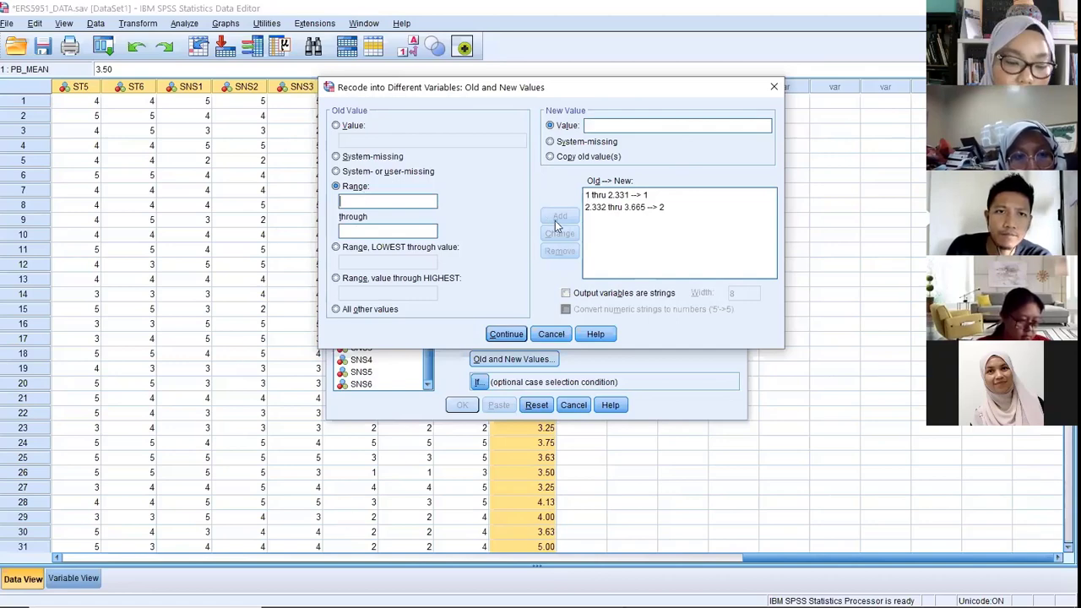
Add a third old-to-new value rule, recoding the range 3.666 through 5 to the new value 3
{"action": "type", "text": "3.666"}
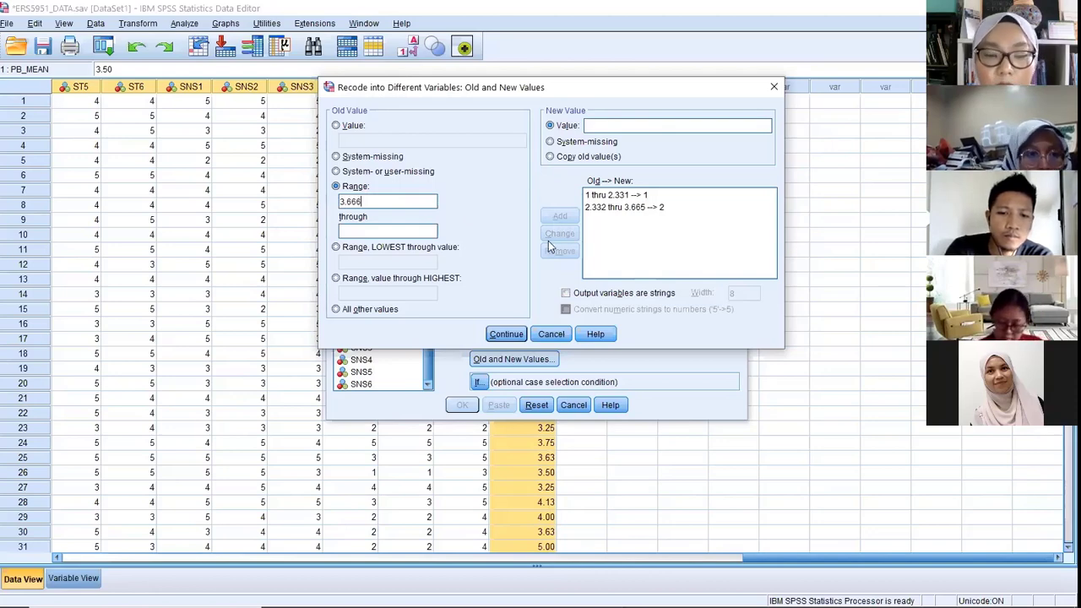
{"action": "left_click", "coordinate": [423, 235]}
{"action": "type", "text": "5"}
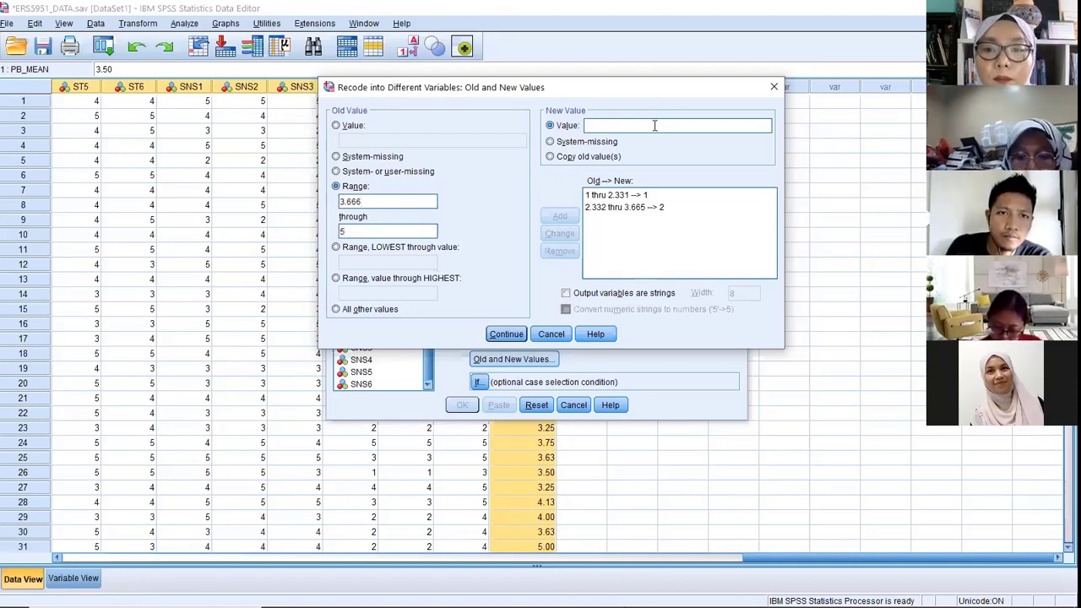
{"action": "left_click", "coordinate": [654, 125]}
{"action": "type", "text": "3"}
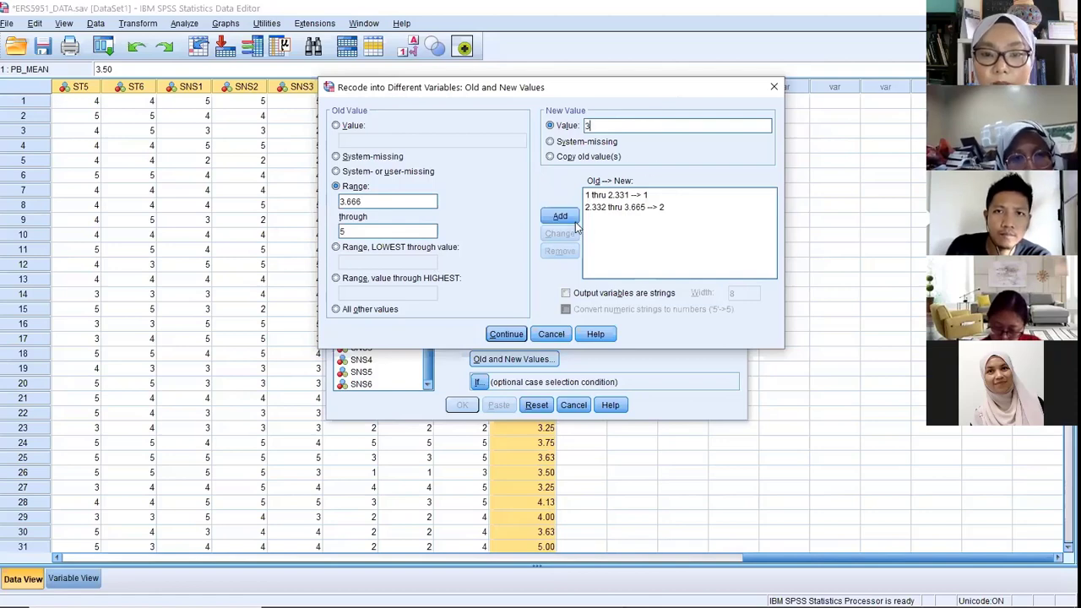
{"action": "left_click", "coordinate": [560, 216]}
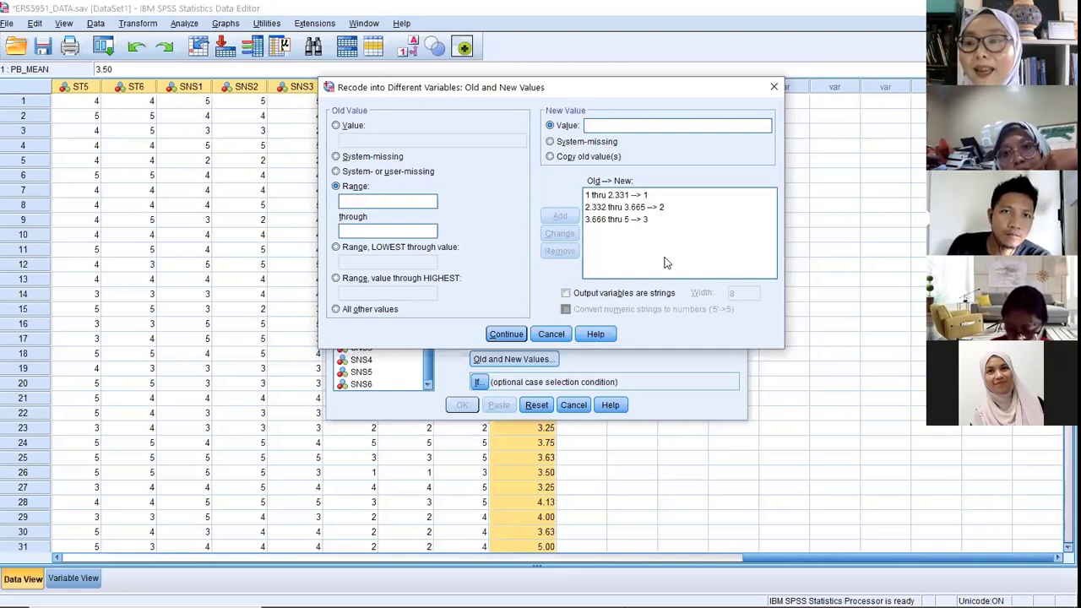
Accept the three old-to-new value rules and run the recode of PB_MEAN into PB_CAT
{"action": "left_click", "coordinate": [661, 209]}
{"action": "left_click", "coordinate": [656, 196]}
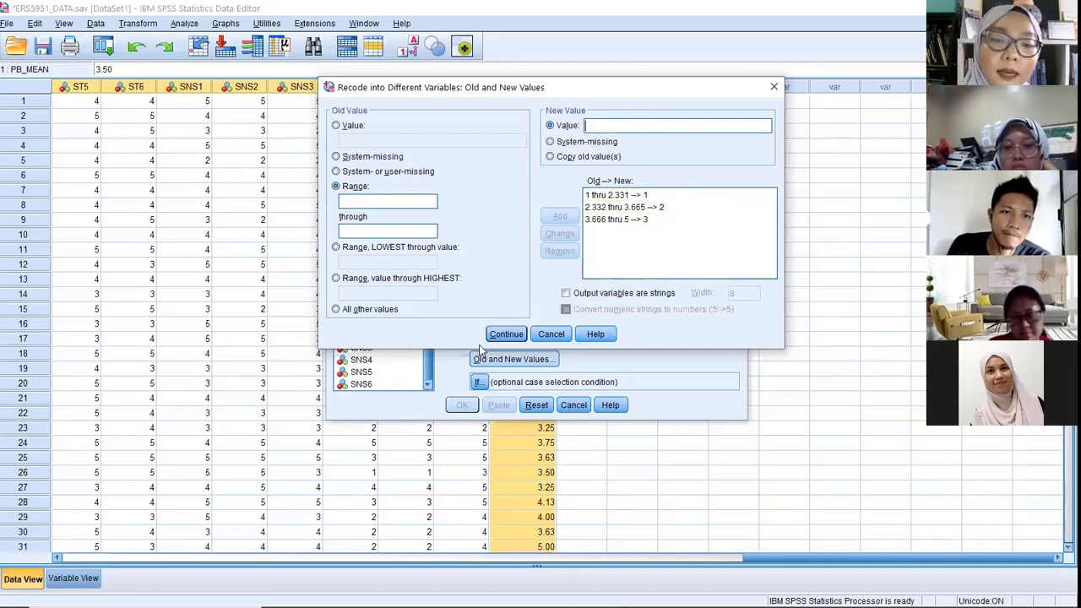
{"action": "left_click", "coordinate": [518, 335]}
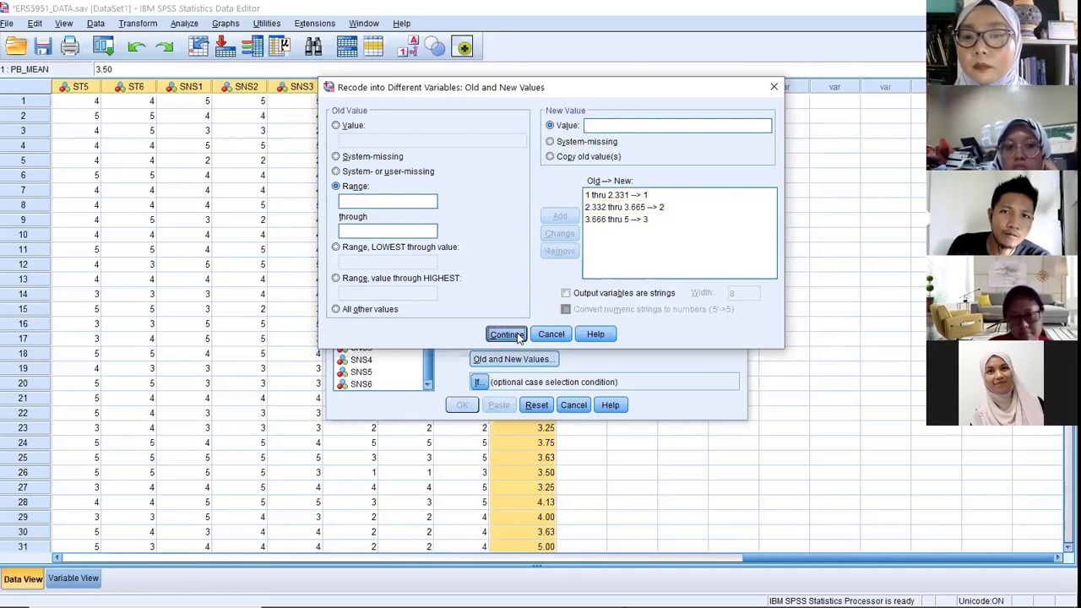
{"action": "left_click", "coordinate": [519, 336]}
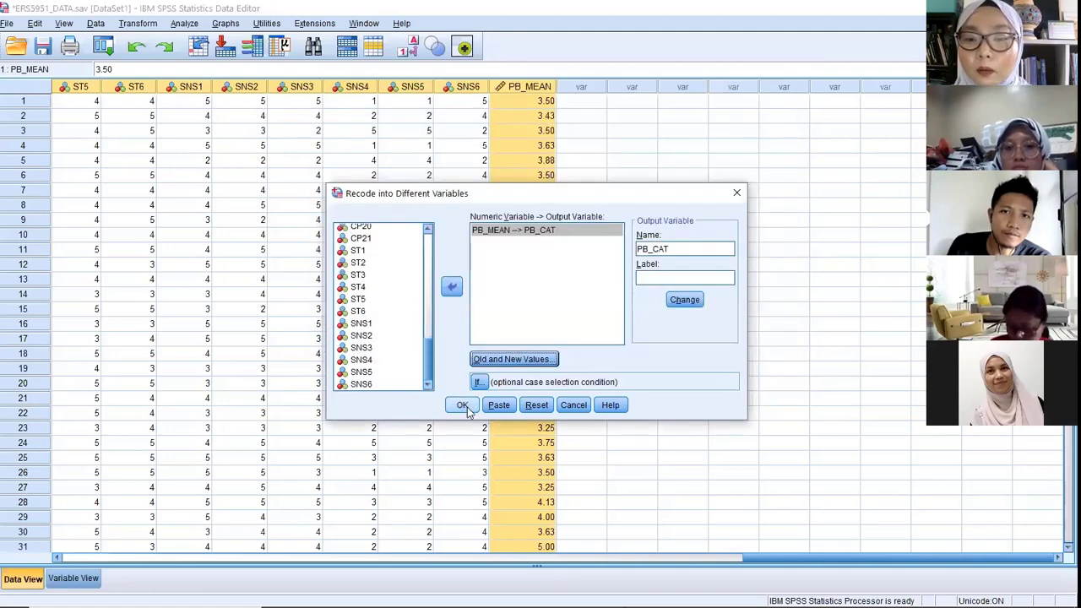
{"action": "left_click", "coordinate": [463, 405]}
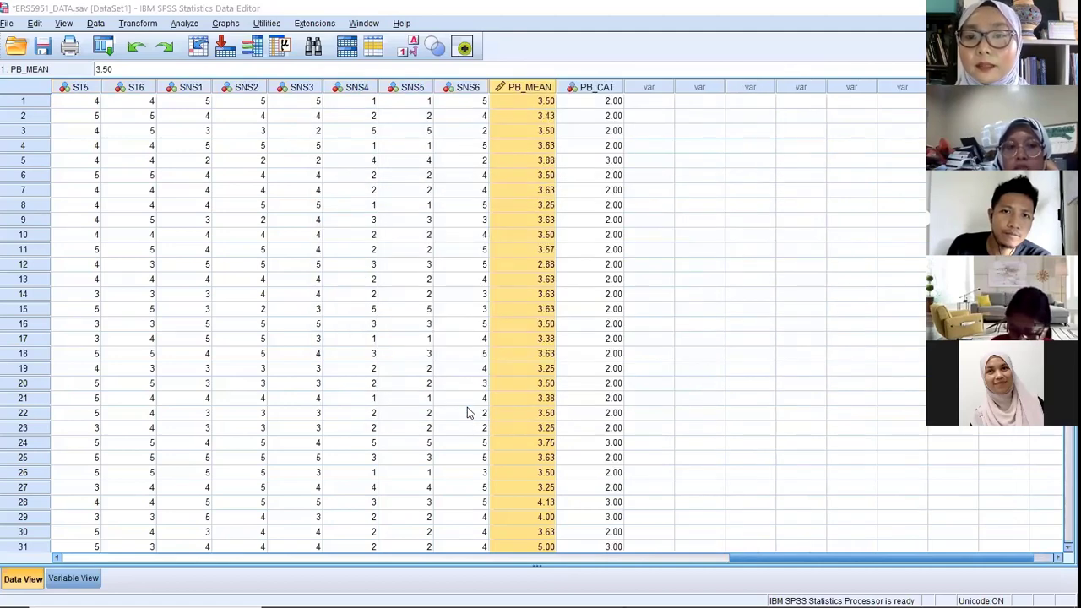
Look through the cases of the new PB_CAT column and compare them with the PB_MEAN column
{"action": "scroll", "coordinate": [596, 236], "scroll_direction": "down", "scroll_amount": 5}
{"action": "scroll", "coordinate": [598, 245], "scroll_direction": "down", "scroll_amount": 8}
{"action": "scroll", "coordinate": [601, 271], "scroll_direction": "up", "scroll_amount": 13}
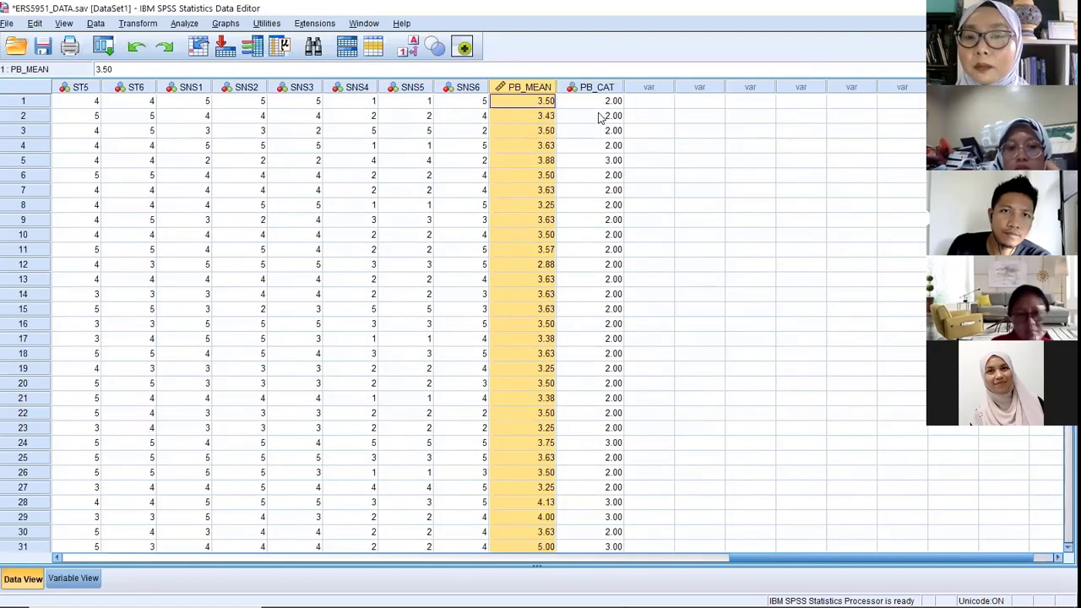
{"action": "left_click", "coordinate": [599, 88]}
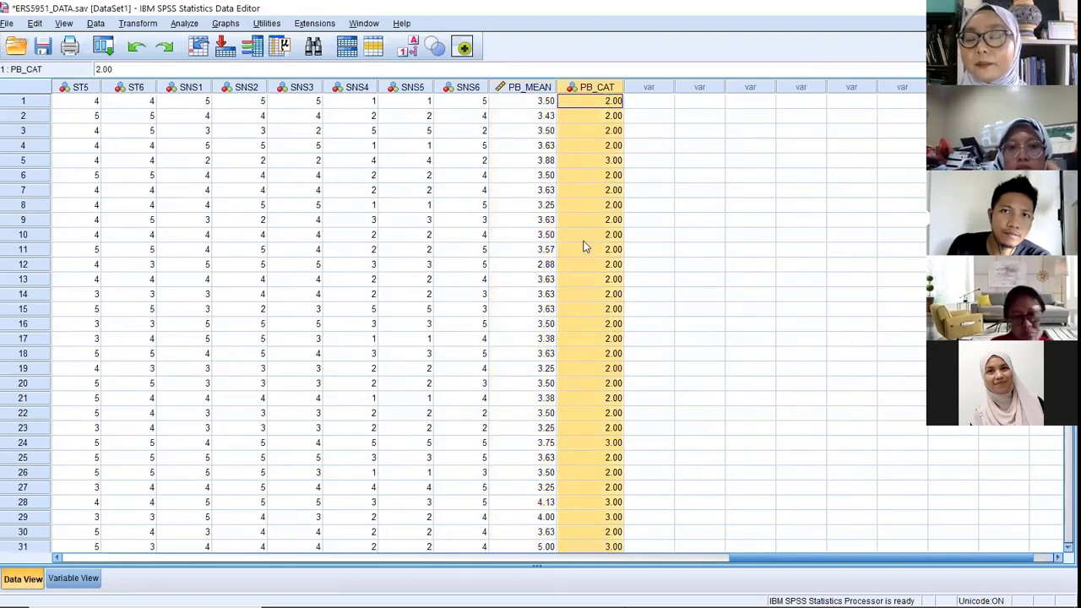
{"action": "scroll", "coordinate": [586, 232], "scroll_direction": "down", "scroll_amount": 4}
{"action": "scroll", "coordinate": [586, 232], "scroll_direction": "up", "scroll_amount": 4}
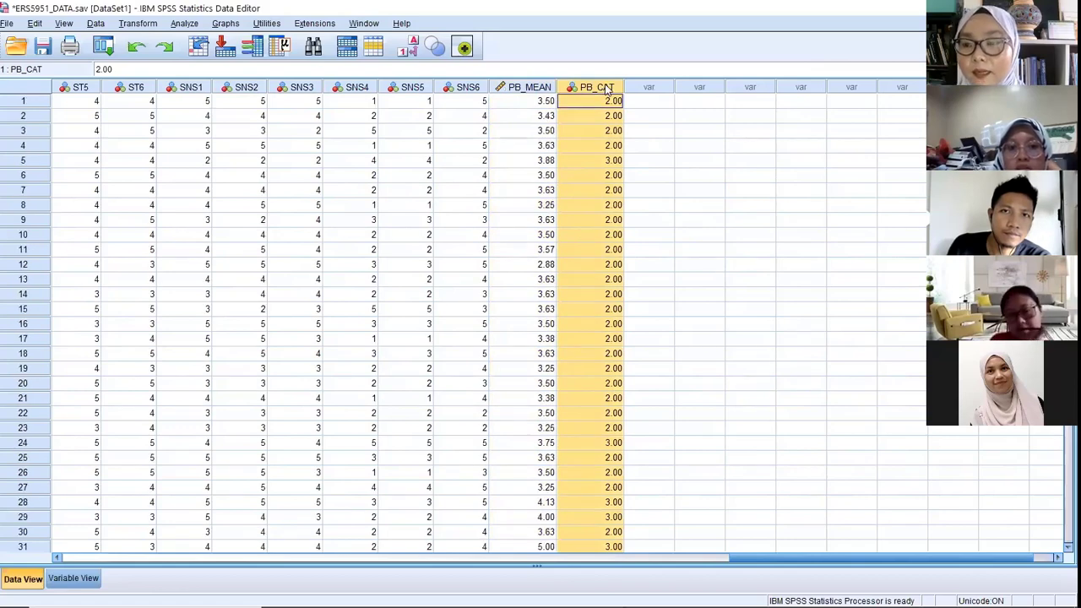
{"action": "left_click", "coordinate": [535, 89]}
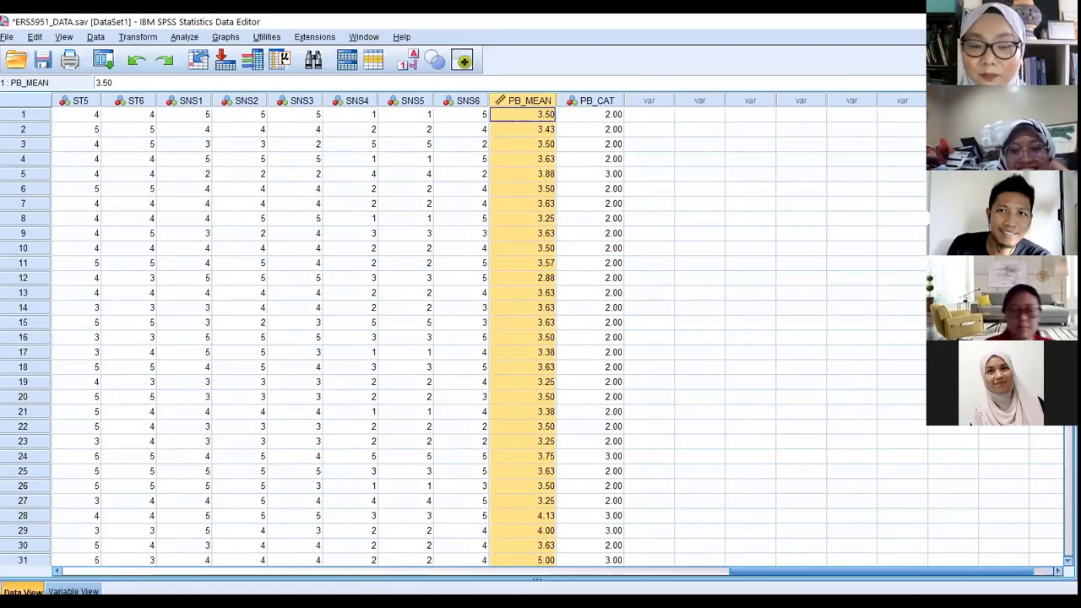
Switch to the PowerPoint presentation and review the level ranges, frequency, percentage, mean and SD columns of the N=200 table
{"action": "key", "text": "alt+Tab"}
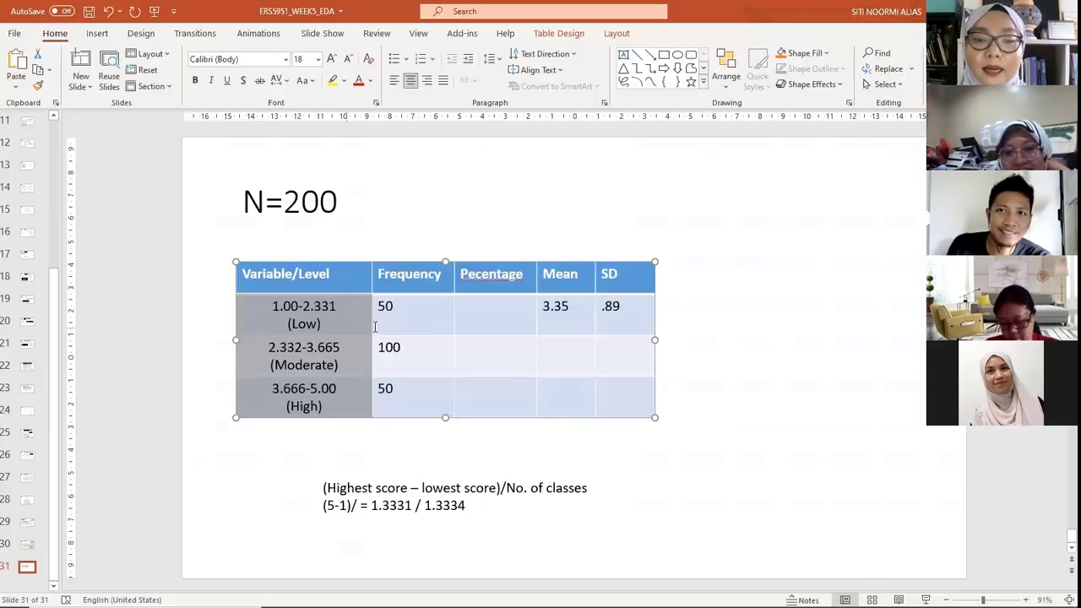
{"action": "left_click", "coordinate": [425, 310]}
{"action": "left_click_drag", "start_coordinate": [328, 301], "coordinate": [333, 427]}
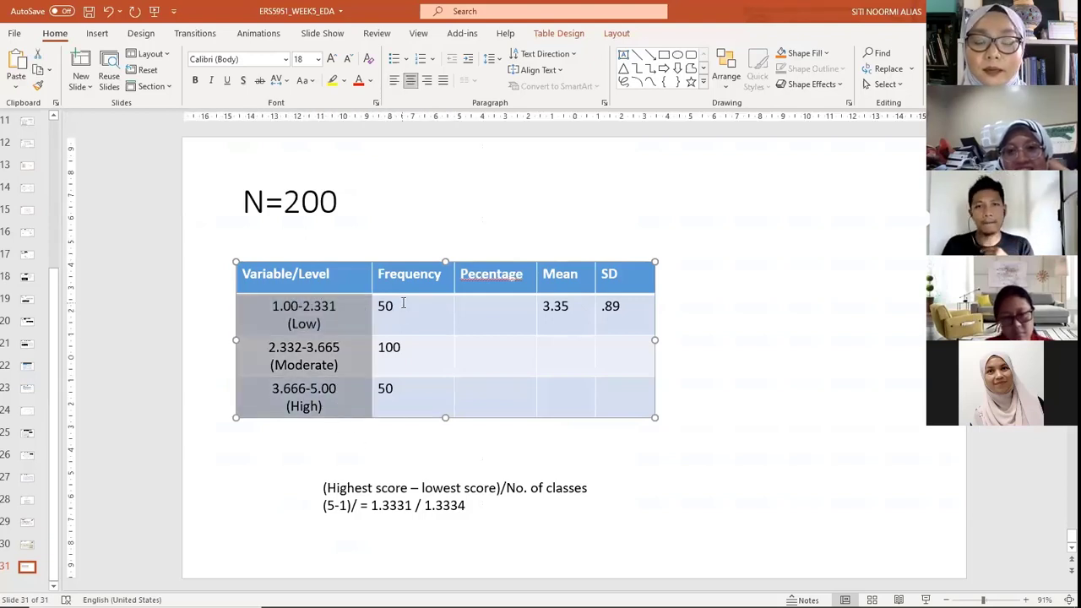
{"action": "left_click_drag", "start_coordinate": [400, 305], "coordinate": [564, 402]}
Browse back through the earlier slides to find the Frequencies Function slide
{"action": "left_click", "coordinate": [24, 255]}
{"action": "scroll", "coordinate": [23, 255], "scroll_direction": "up", "scroll_amount": 3}
{"action": "left_click_drag", "start_coordinate": [56, 280], "coordinate": [51, 150]}
{"action": "left_click", "coordinate": [27, 169]}
{"action": "left_click", "coordinate": [28, 215]}
{"action": "left_click", "coordinate": [28, 279]}
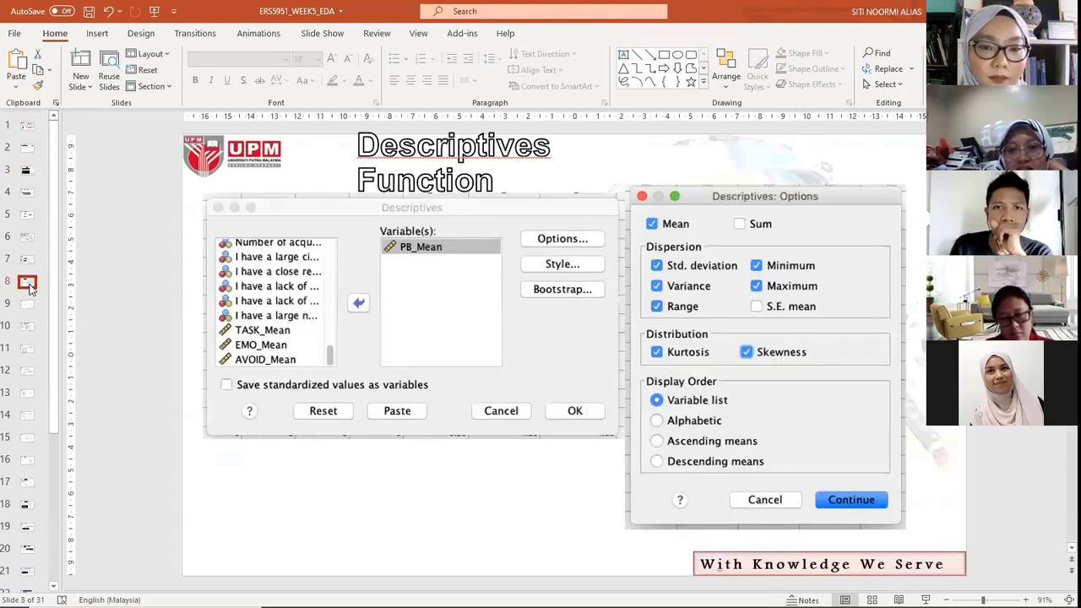
{"action": "left_click", "coordinate": [28, 260]}
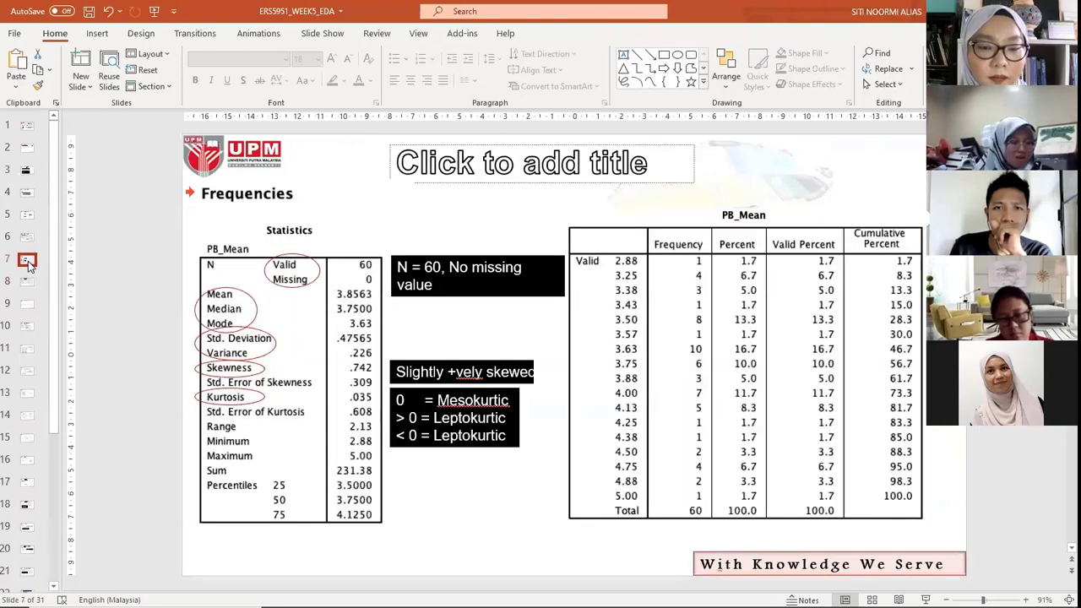
{"action": "left_click", "coordinate": [28, 240]}
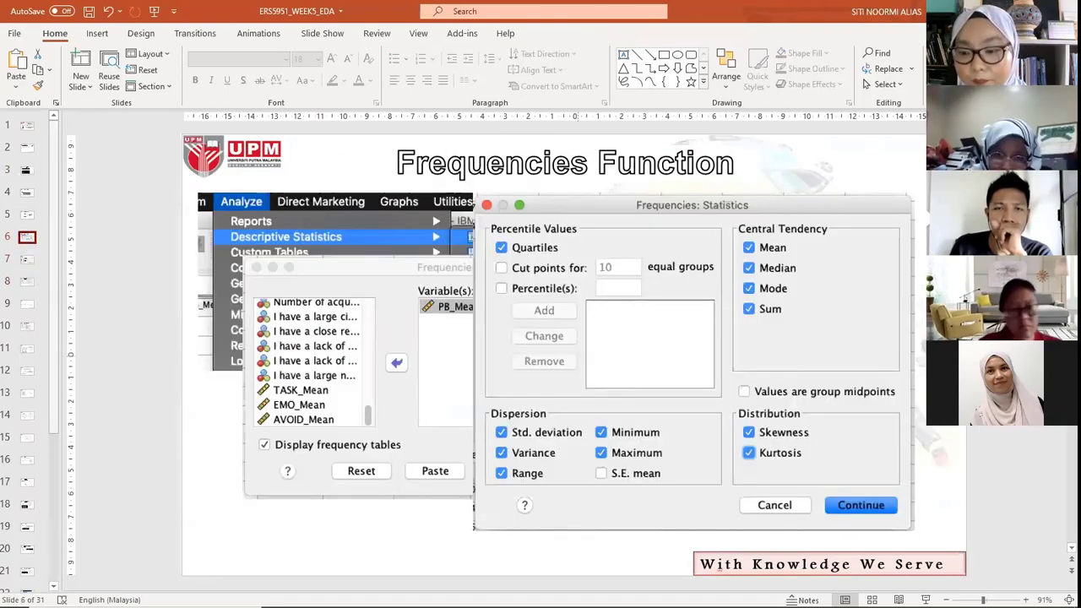
Present the Frequencies Function slide full screen and advance its animation to the Frequencies: Statistics options
{"action": "key", "text": "shift+F5"}
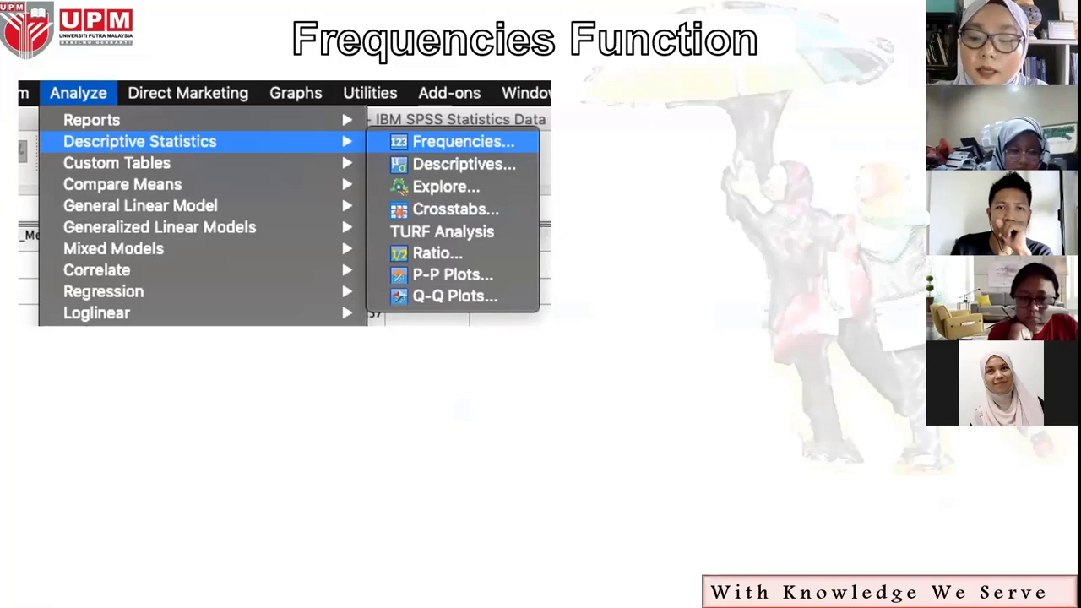
{"action": "key", "text": "Right"}
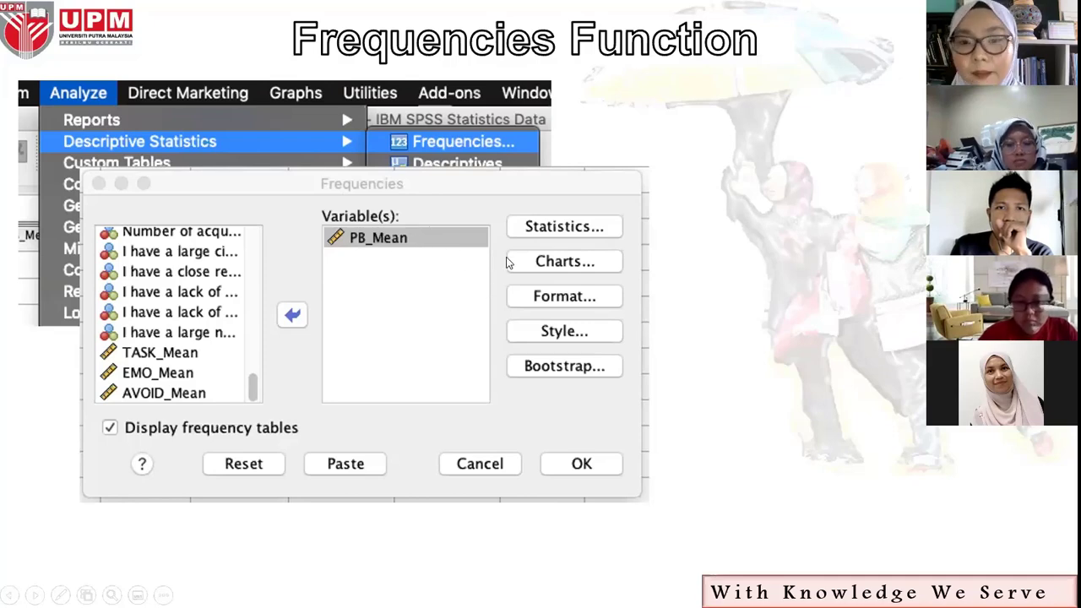
{"action": "left_click", "coordinate": [624, 348]}
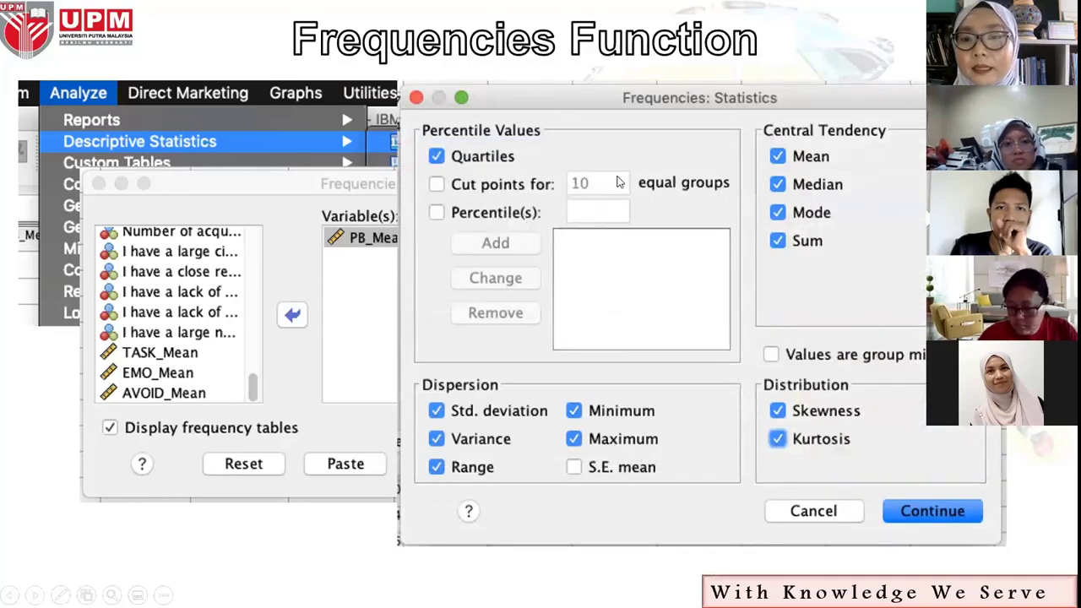
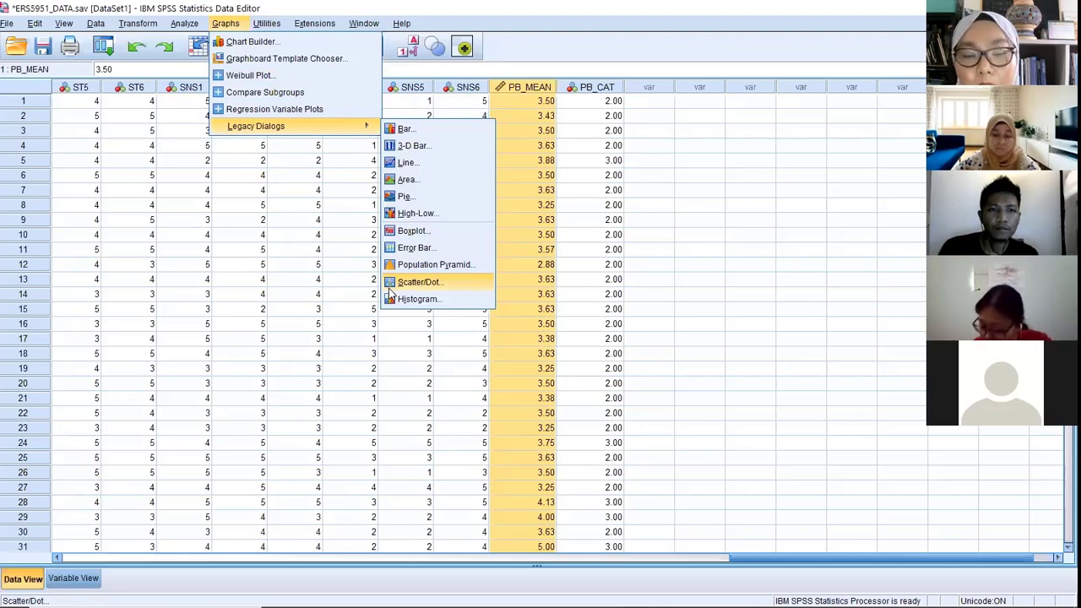
{"action": "left_click", "coordinate": [388, 286]}
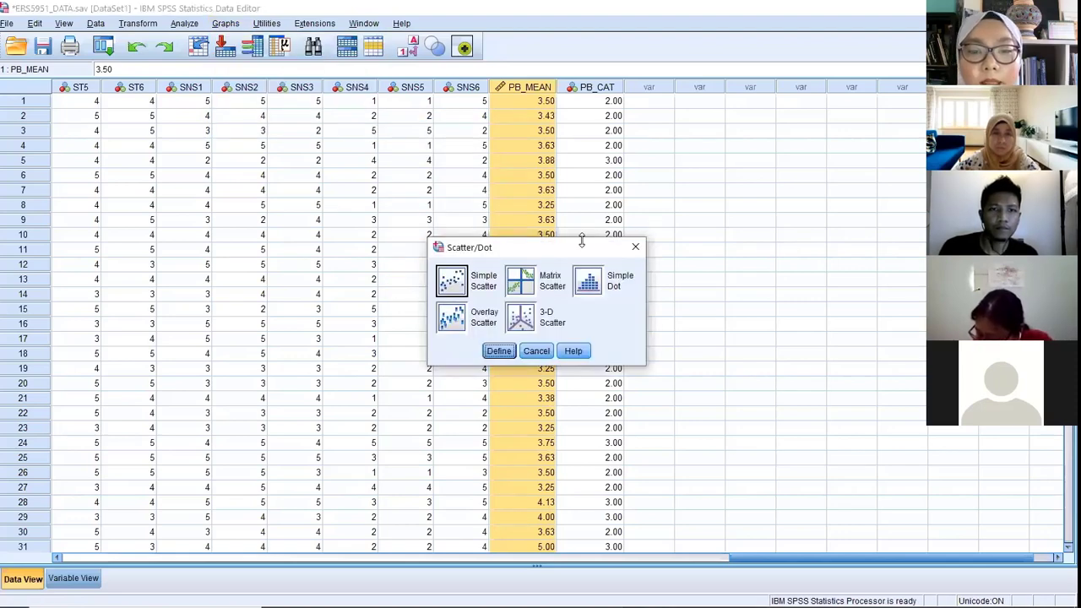
{"action": "left_click_drag", "start_coordinate": [581, 240], "coordinate": [581, 170]}
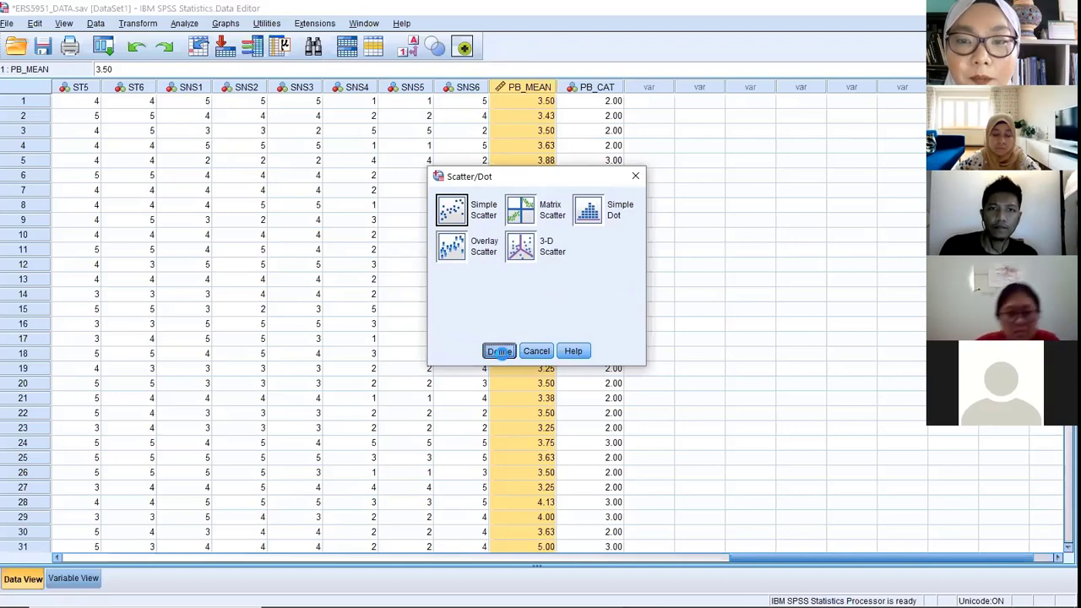
{"action": "left_click", "coordinate": [500, 351]}
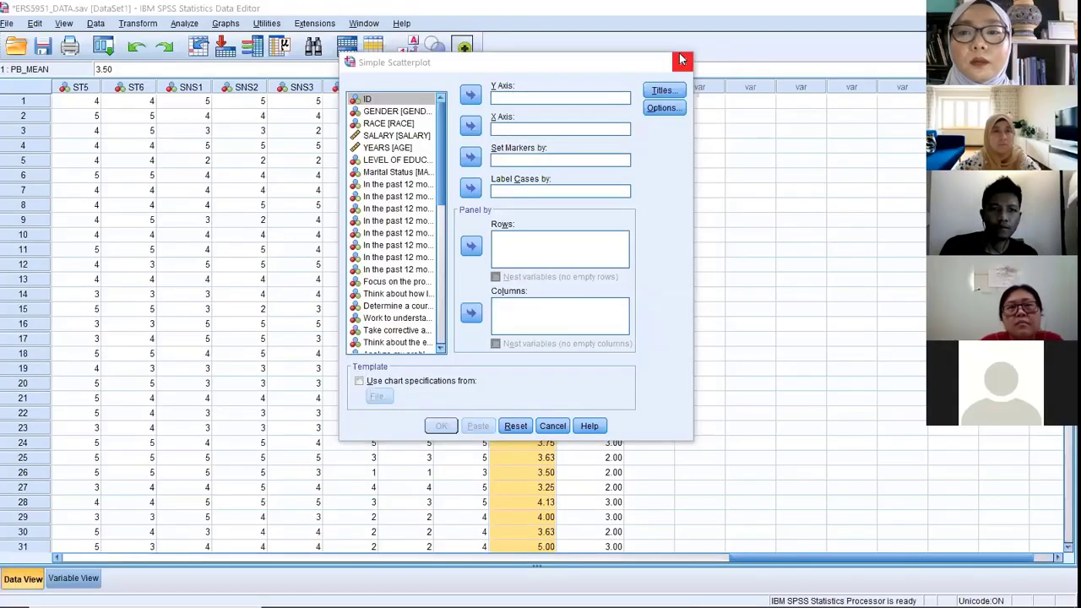
{"action": "left_click", "coordinate": [682, 61]}
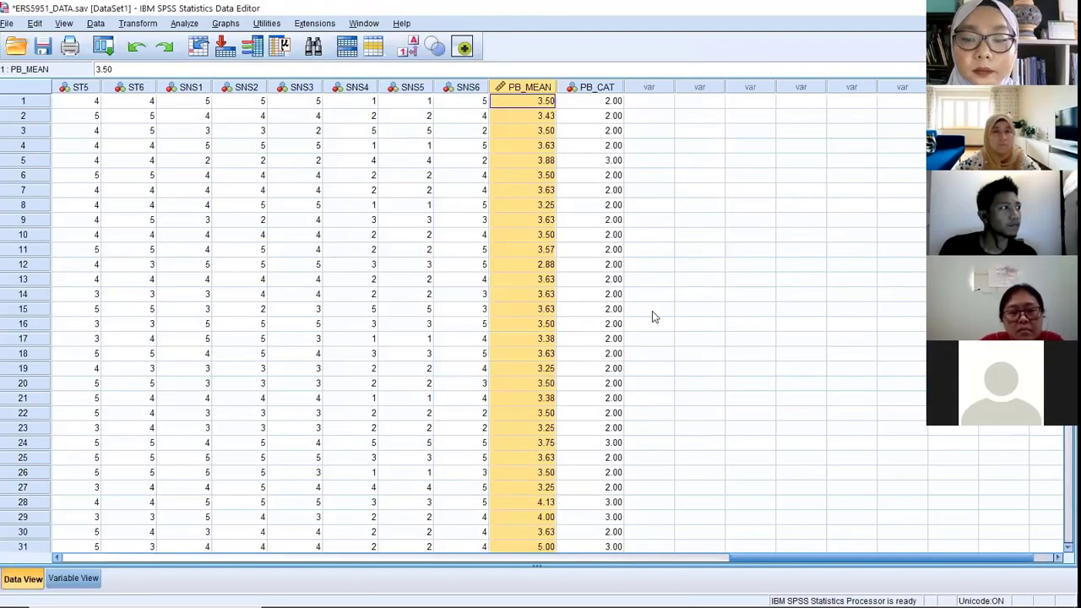
{"action": "left_click_drag", "start_coordinate": [812, 542], "coordinate": [845, 541]}
{"action": "left_click", "coordinate": [184, 23]}
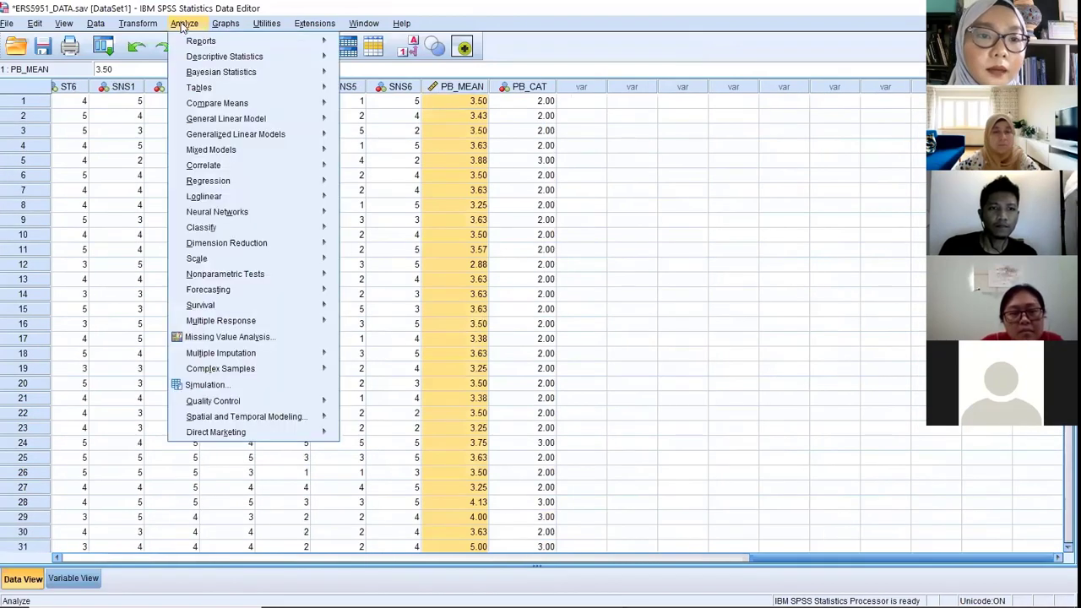
{"action": "mouse_move", "coordinate": [95, 23]}
{"action": "left_click", "coordinate": [148, 40]}
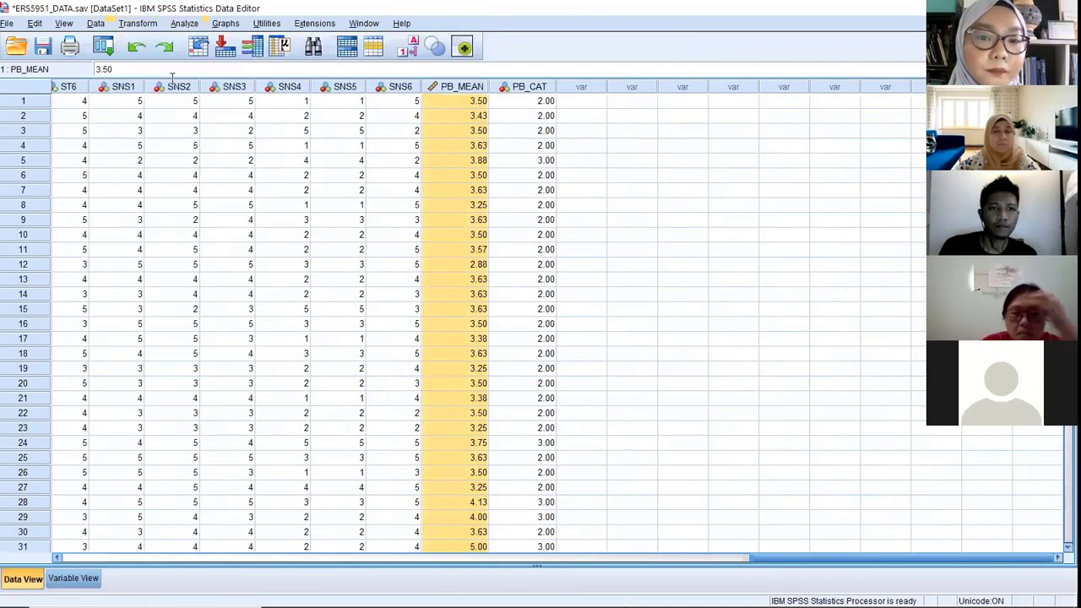
{"action": "left_click", "coordinate": [269, 153]}
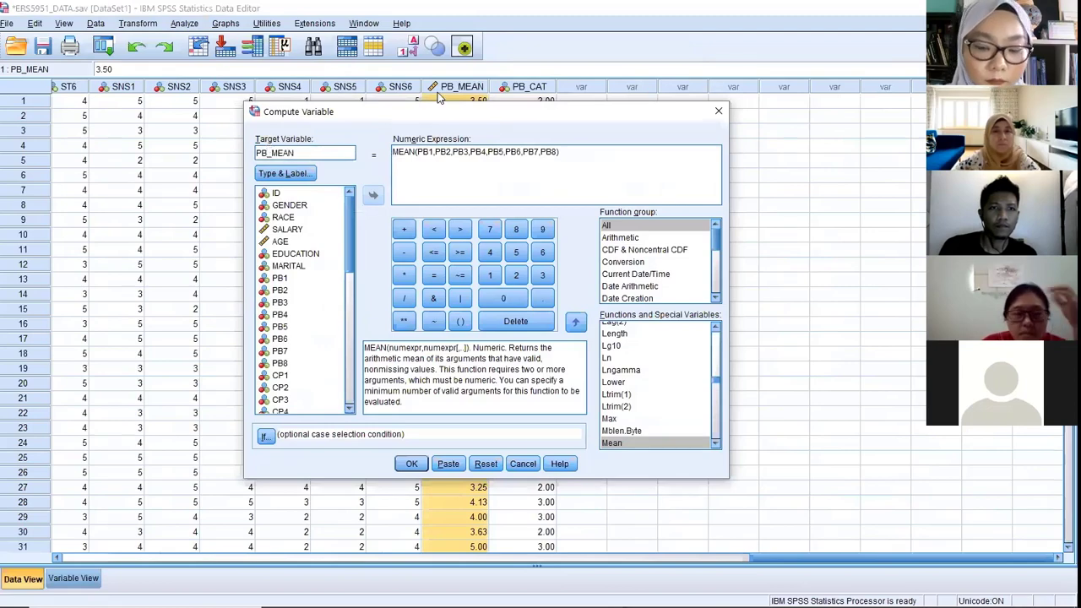
{"action": "key", "text": "BackSpace"}
{"action": "key", "text": "BackSpace"}
{"action": "type", "text": "ST"}
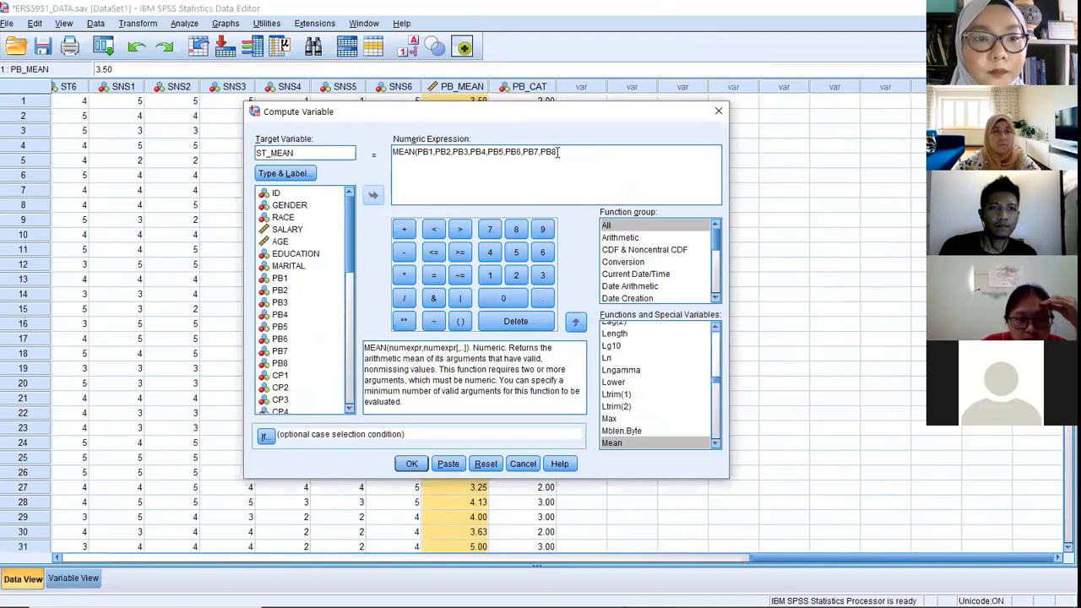
{"action": "left_click_drag", "start_coordinate": [557, 152], "coordinate": [422, 152]}
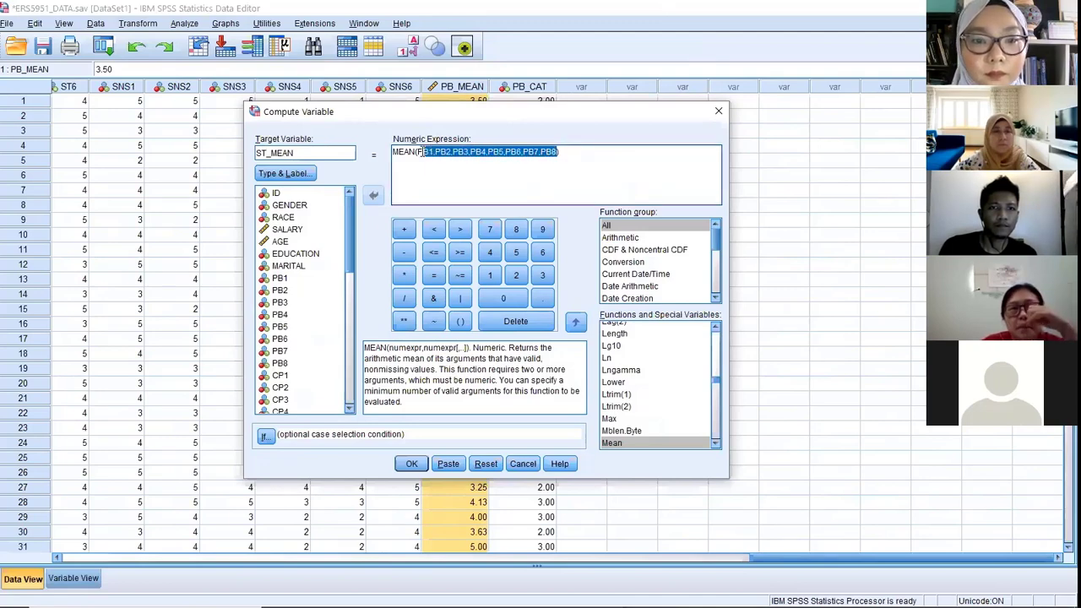
{"action": "key", "text": "BackSpace"}
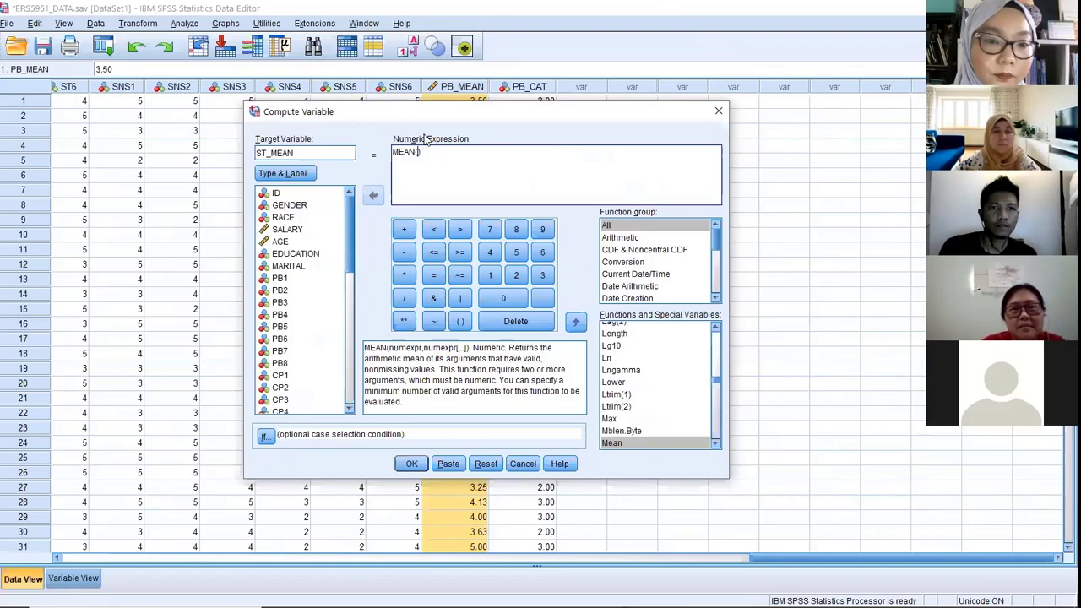
{"action": "left_click", "coordinate": [717, 114]}
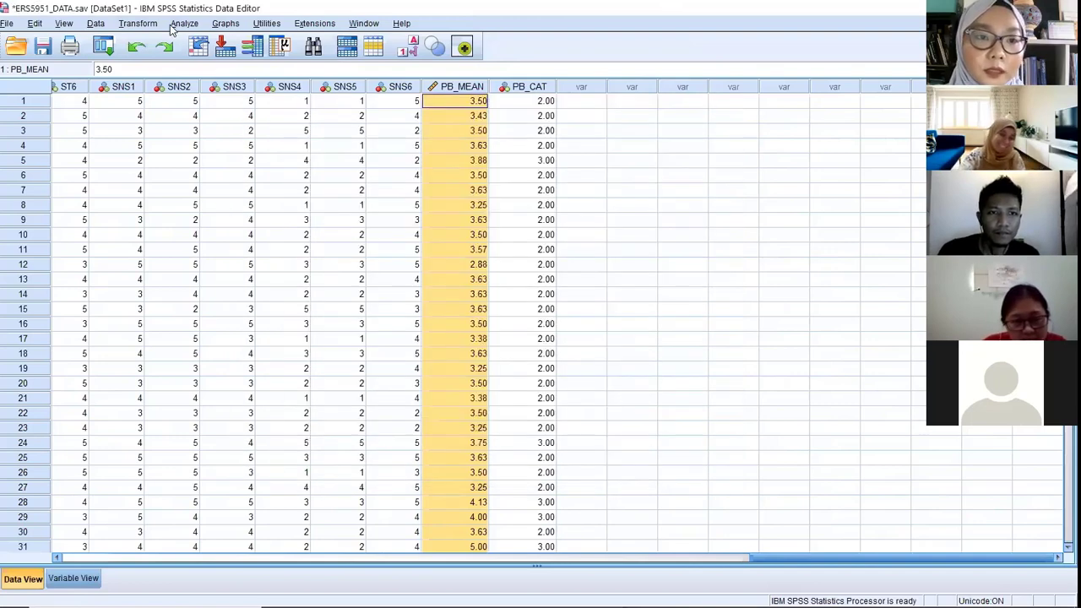
Start a new Compute Variable operation and set the target variable to ST_MEAN
{"action": "left_click", "coordinate": [139, 25]}
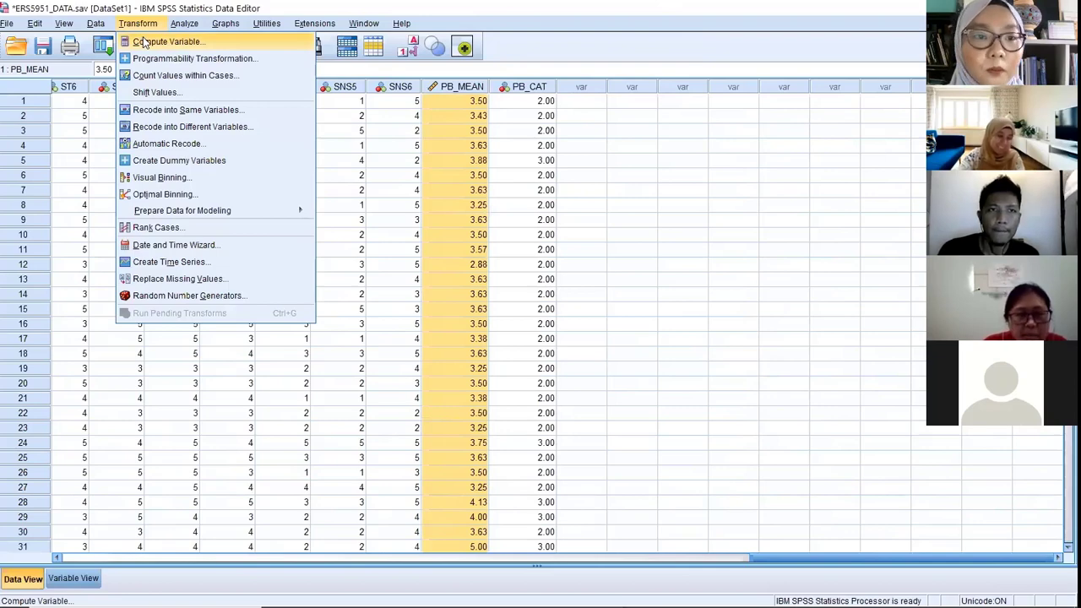
{"action": "left_click", "coordinate": [144, 42]}
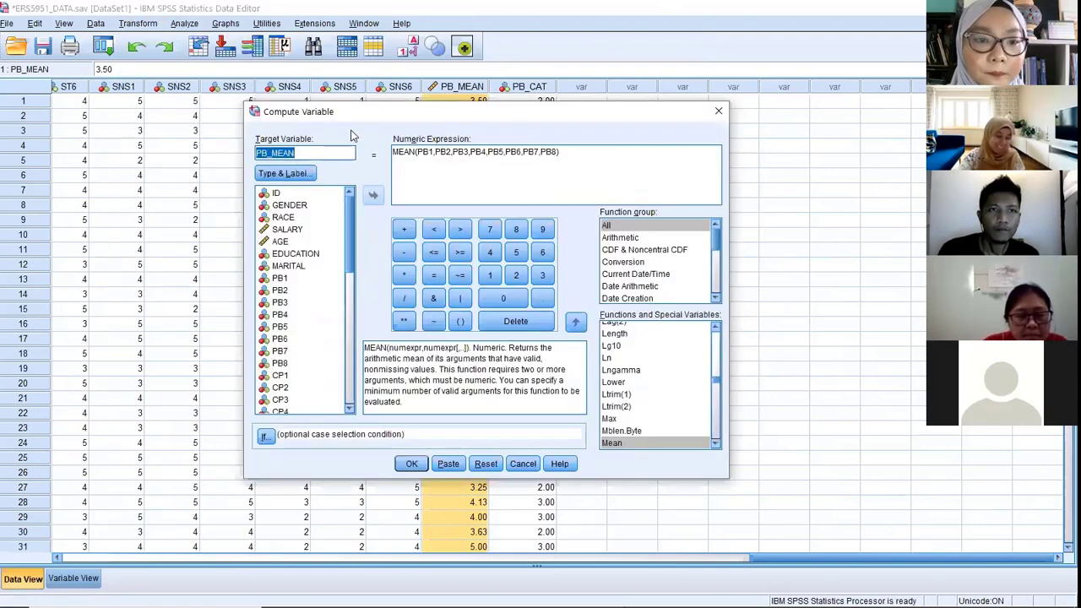
{"action": "left_click", "coordinate": [267, 152]}
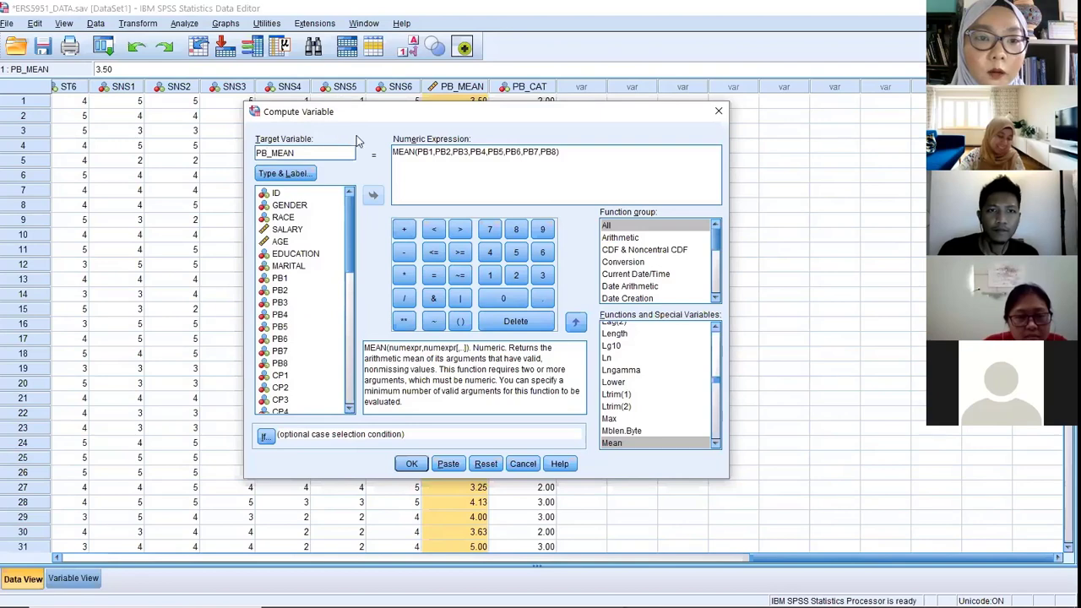
{"action": "left_click_drag", "start_coordinate": [268, 152], "coordinate": [213, 141]}
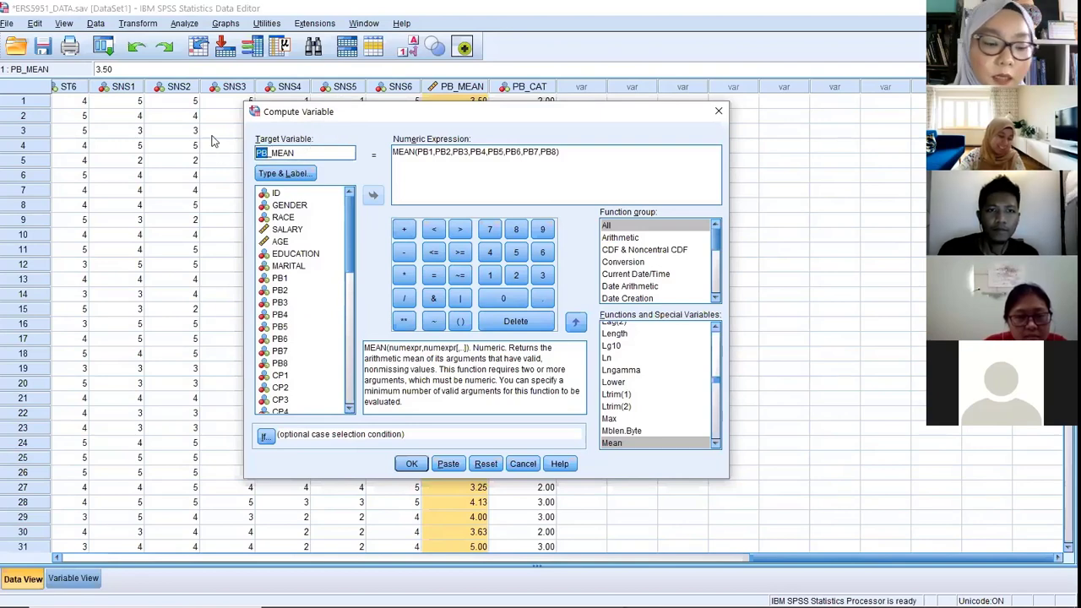
{"action": "type", "text": "ST"}
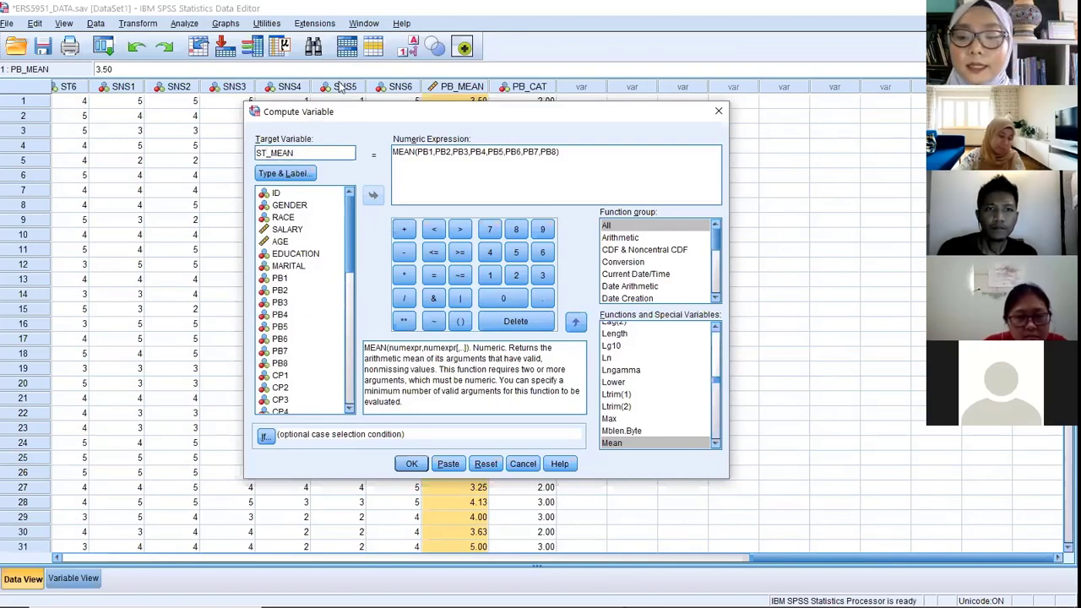
Replace the PB items in the MEAN expression with the range ST1 to ST6
{"action": "left_click", "coordinate": [524, 152]}
{"action": "left_click_drag", "start_coordinate": [555, 152], "coordinate": [417, 151]}
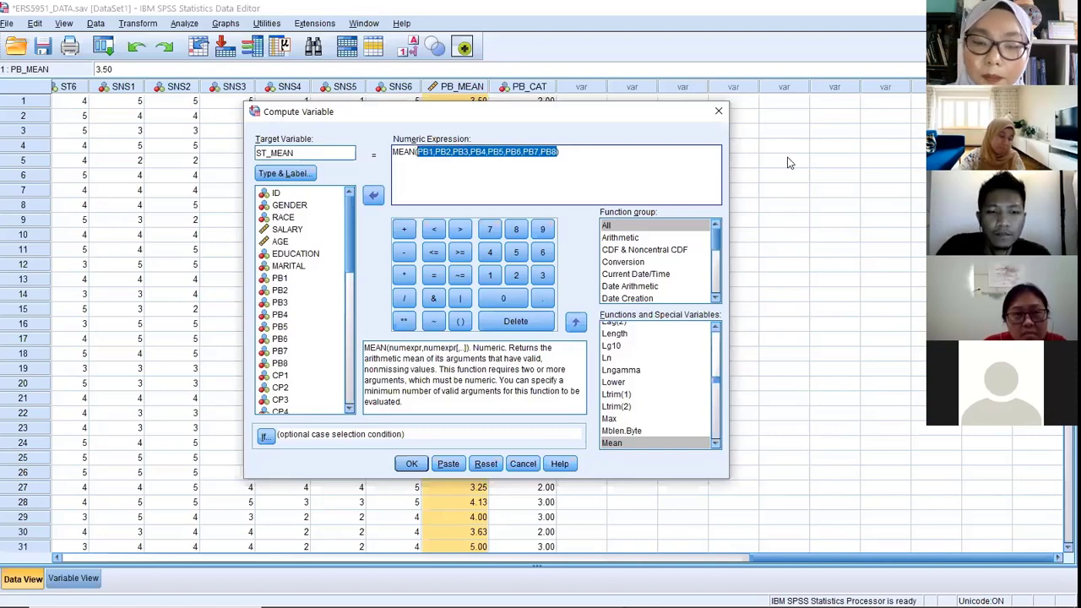
{"action": "key", "text": "Delete"}
{"action": "scroll", "coordinate": [276, 310], "scroll_direction": "down", "scroll_amount": 5}
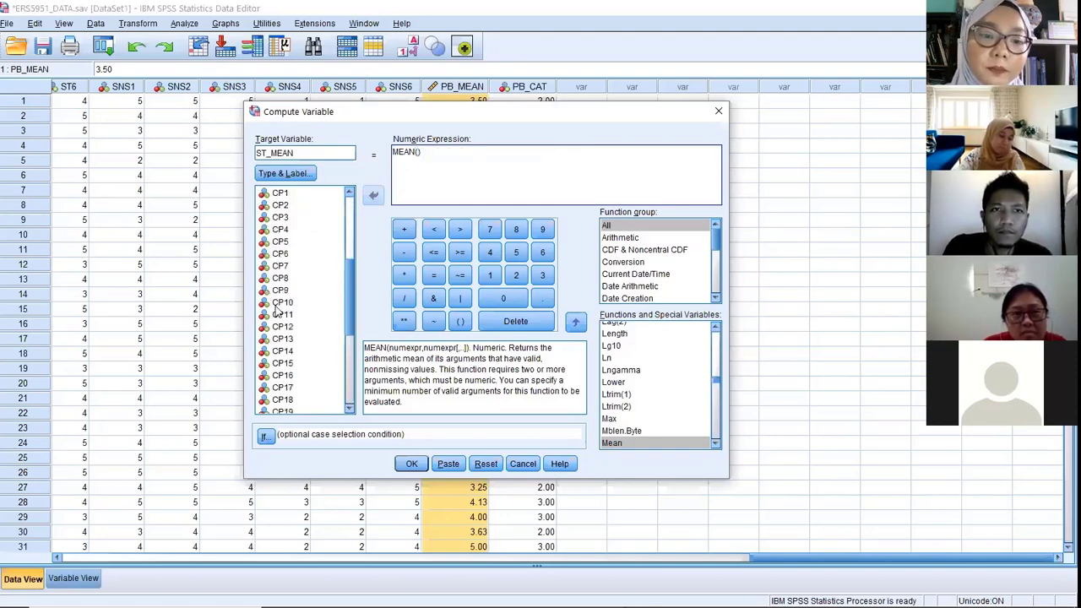
{"action": "scroll", "coordinate": [276, 310], "scroll_direction": "down", "scroll_amount": 5}
{"action": "scroll", "coordinate": [296, 313], "scroll_direction": "up", "scroll_amount": 3}
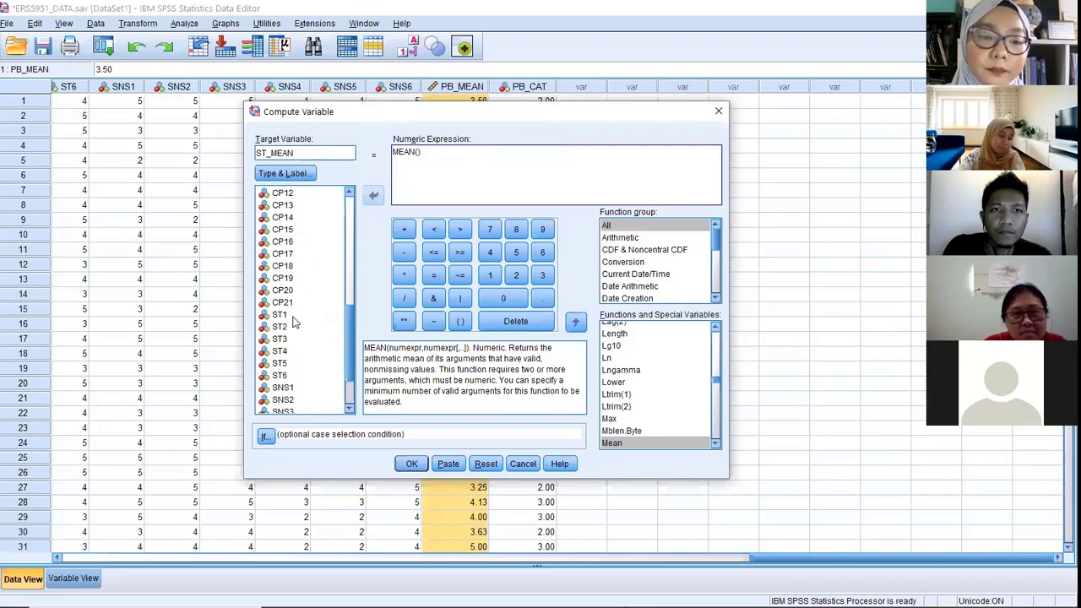
{"action": "left_click", "coordinate": [283, 316]}
{"action": "double_click", "coordinate": [283, 315]}
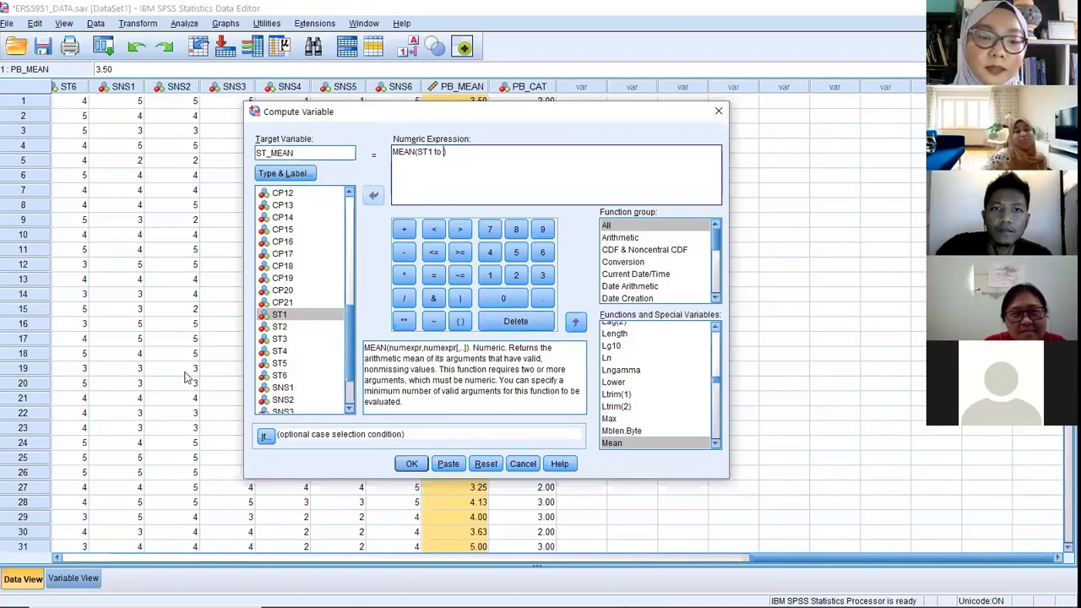
{"action": "double_click", "coordinate": [279, 377]}
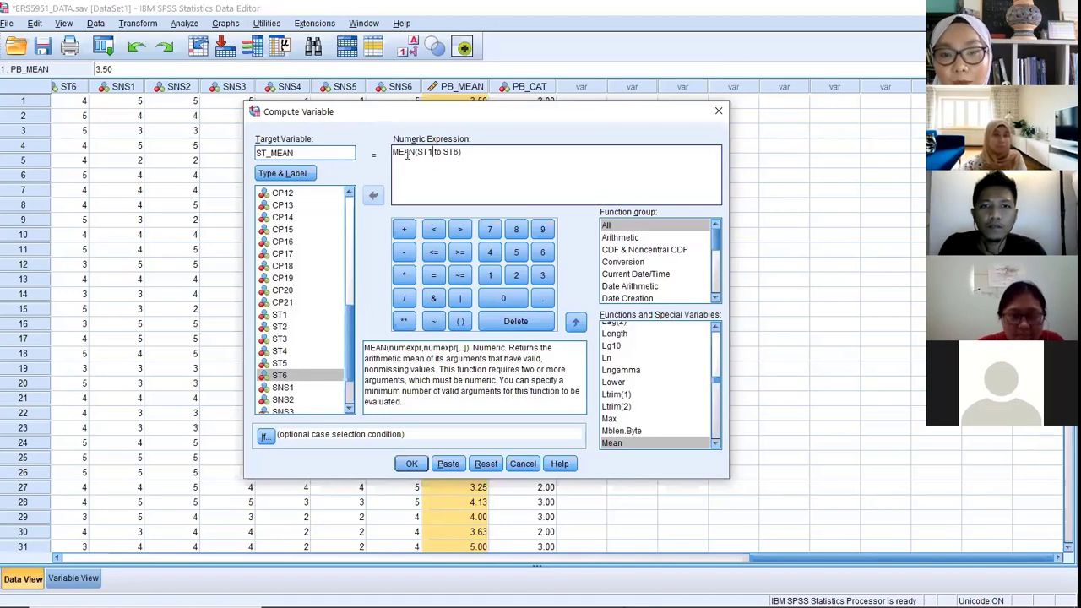
Review the arguments in MEAN(ST1 to ST6), run the computation, and select the new ST_MEAN column
{"action": "left_click_drag", "start_coordinate": [434, 151], "coordinate": [416, 152]}
{"action": "left_click", "coordinate": [437, 153]}
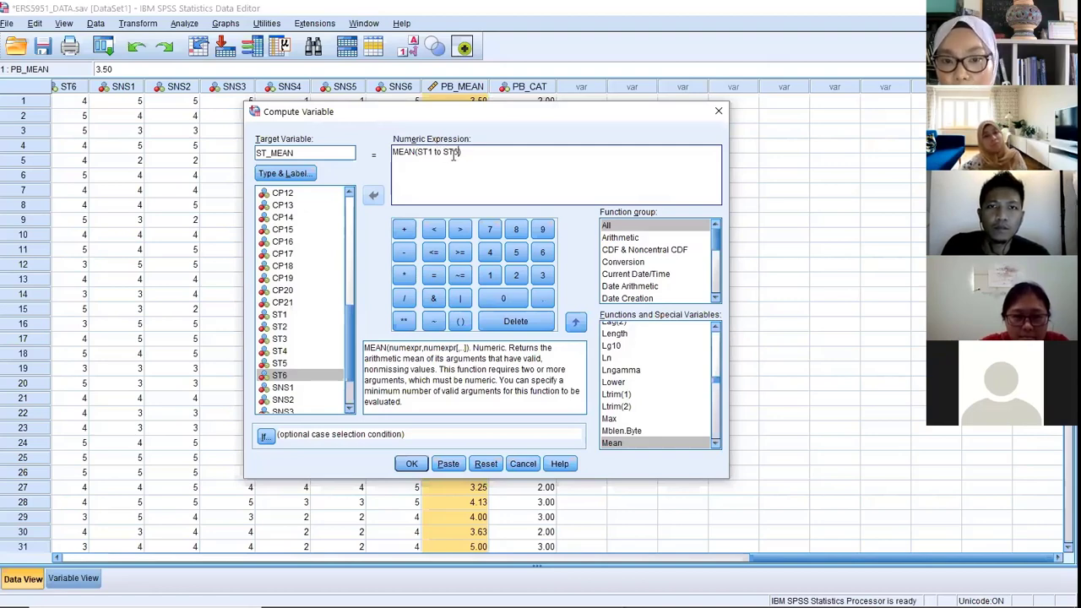
{"action": "left_click_drag", "start_coordinate": [454, 153], "coordinate": [442, 156]}
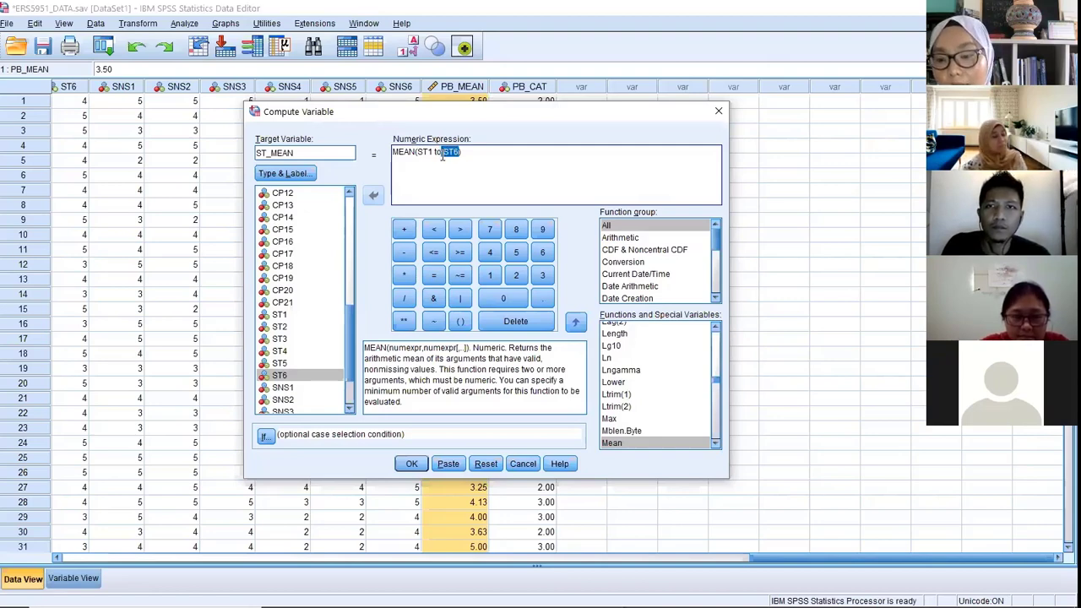
{"action": "left_click", "coordinate": [445, 177]}
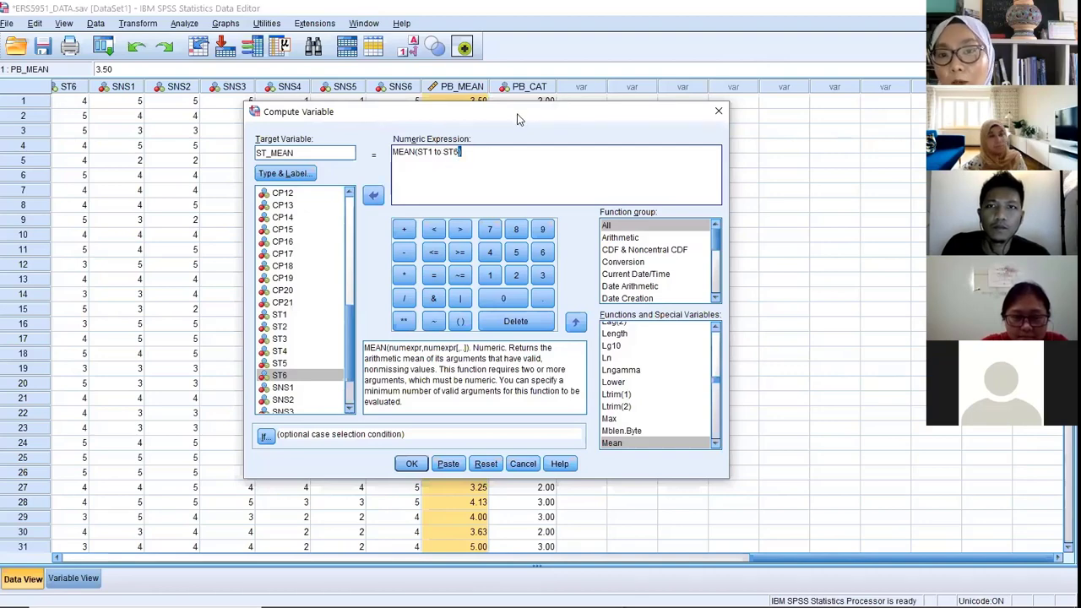
{"action": "left_click_drag", "start_coordinate": [429, 104], "coordinate": [451, 51]}
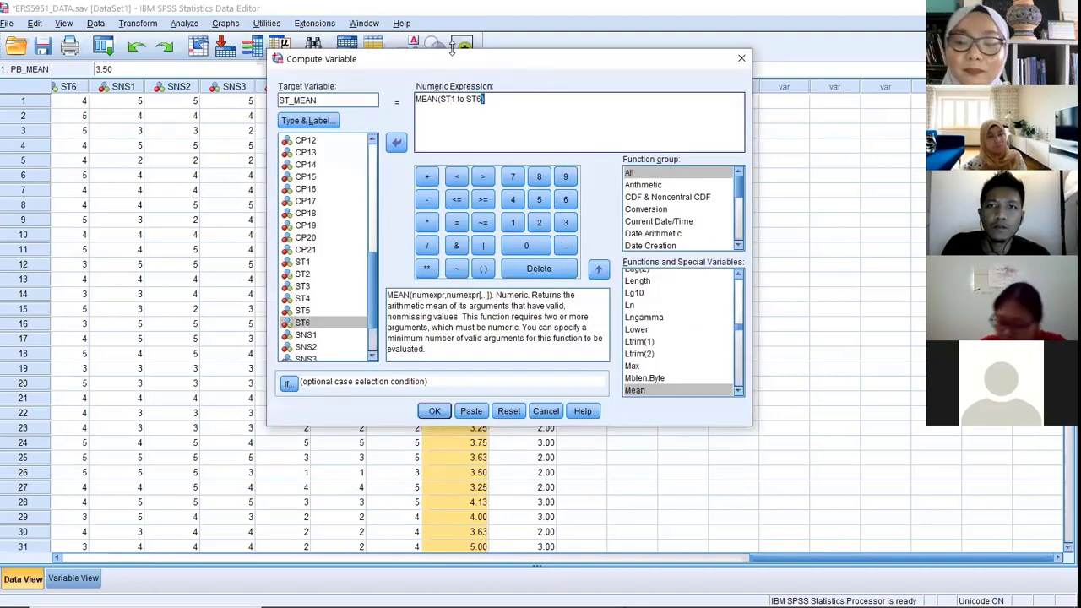
{"action": "left_click", "coordinate": [435, 411]}
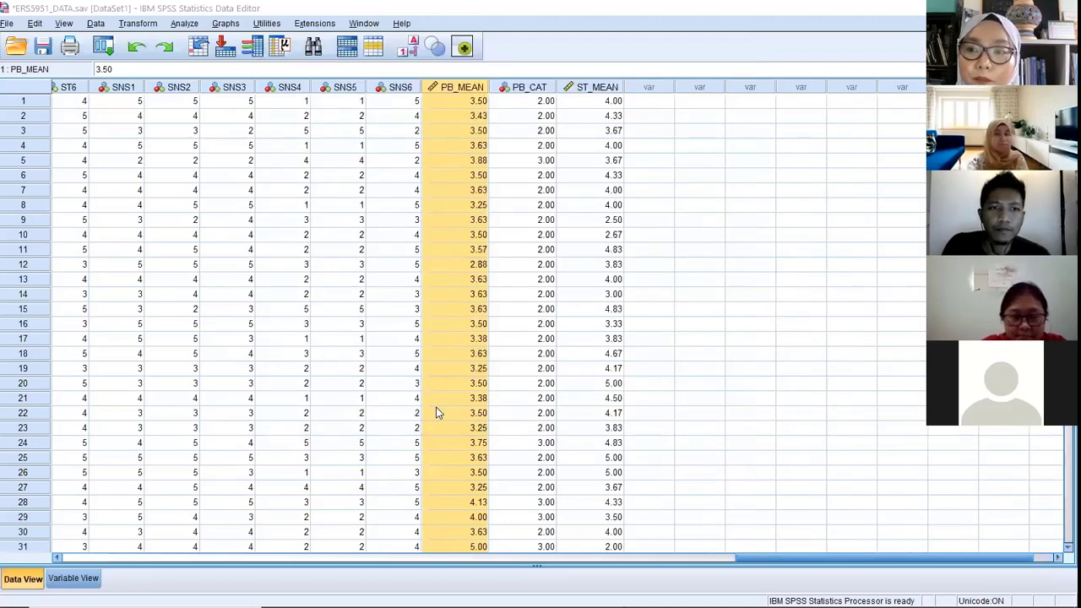
{"action": "left_click", "coordinate": [611, 89]}
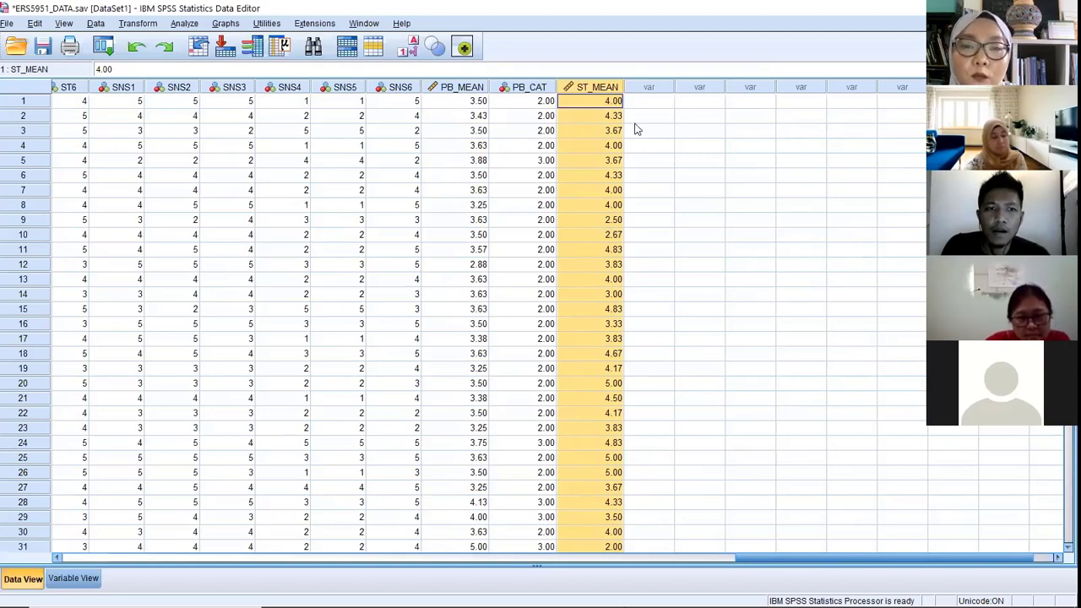
Start defining a legacy Simple Scatter plot and show the source variables by name instead of label
{"action": "left_click", "coordinate": [221, 25]}
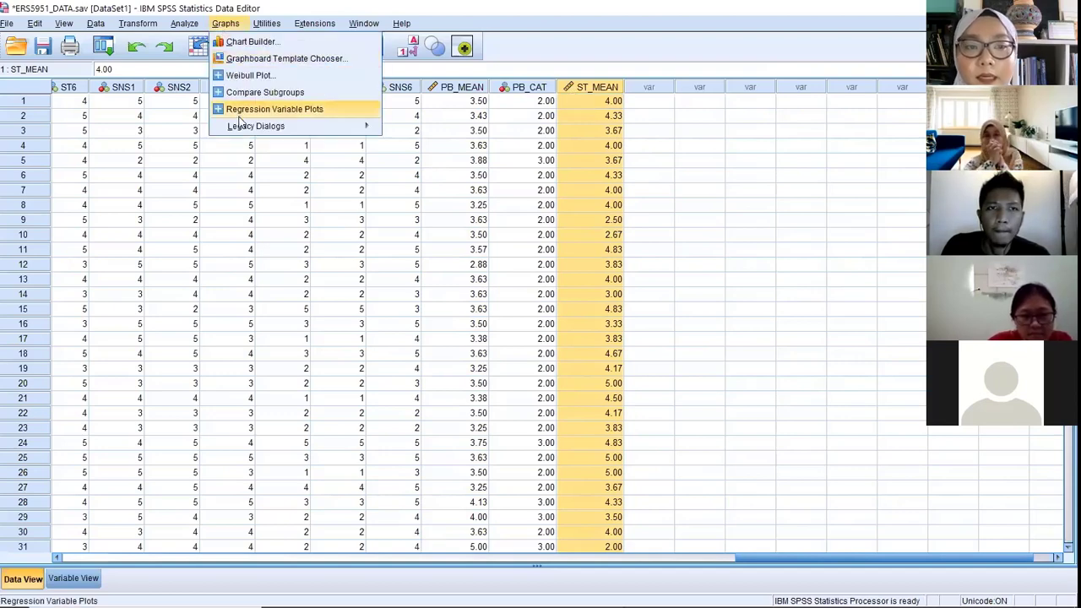
{"action": "mouse_move", "coordinate": [242, 126]}
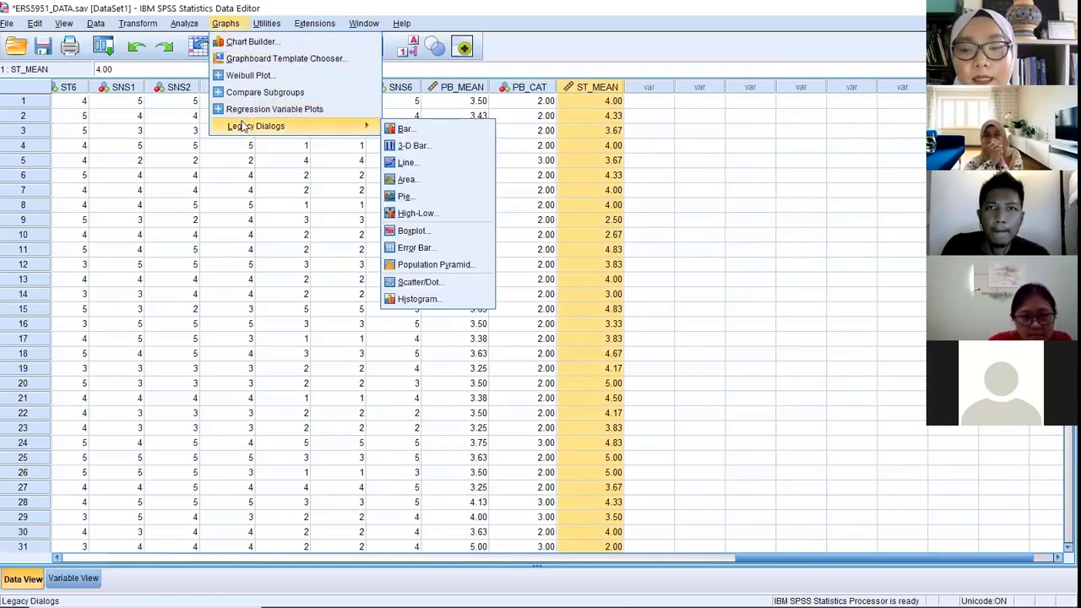
{"action": "left_click", "coordinate": [420, 282]}
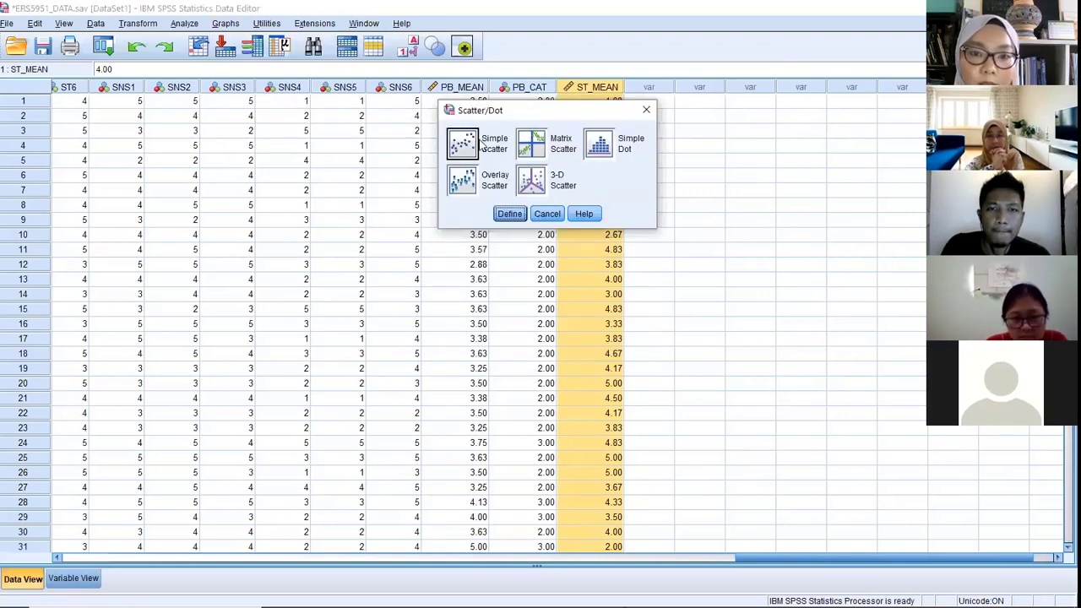
{"action": "left_click", "coordinate": [510, 214]}
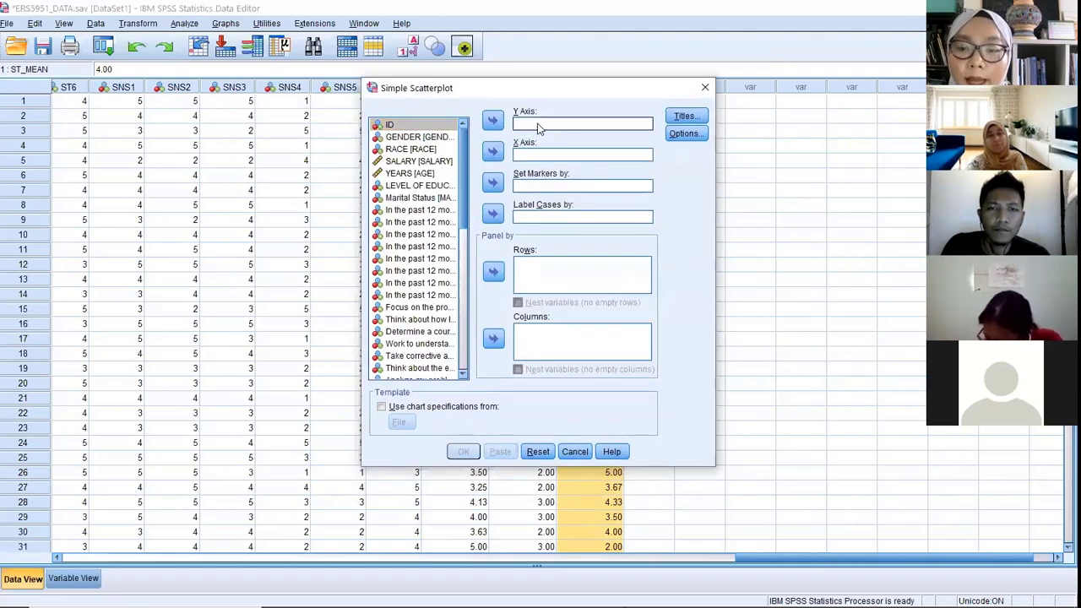
{"action": "scroll", "coordinate": [418, 253], "scroll_direction": "down", "scroll_amount": 10}
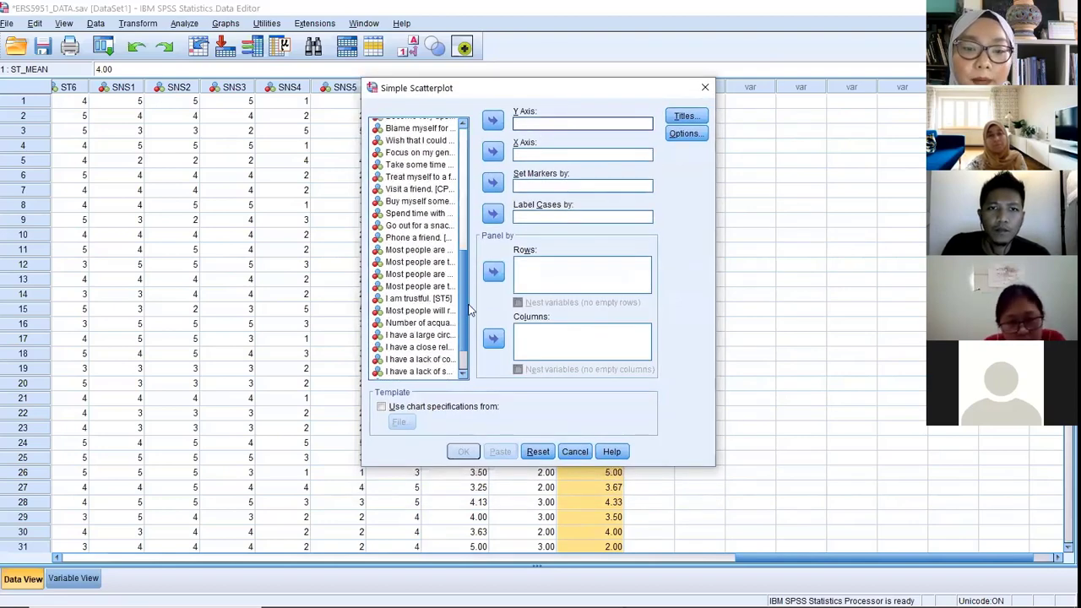
{"action": "left_click", "coordinate": [416, 325]}
{"action": "right_click", "coordinate": [417, 327]}
{"action": "left_click", "coordinate": [435, 340]}
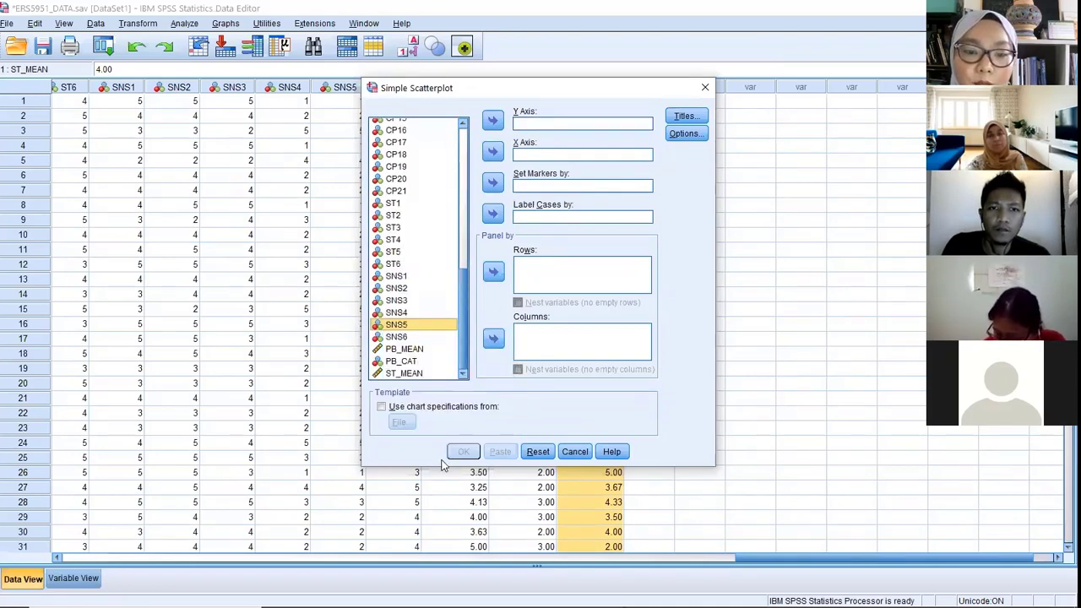
Assign PB_MEAN to the scatterplot's Y axis and ST_MEAN to its X axis
{"action": "left_click", "coordinate": [408, 362]}
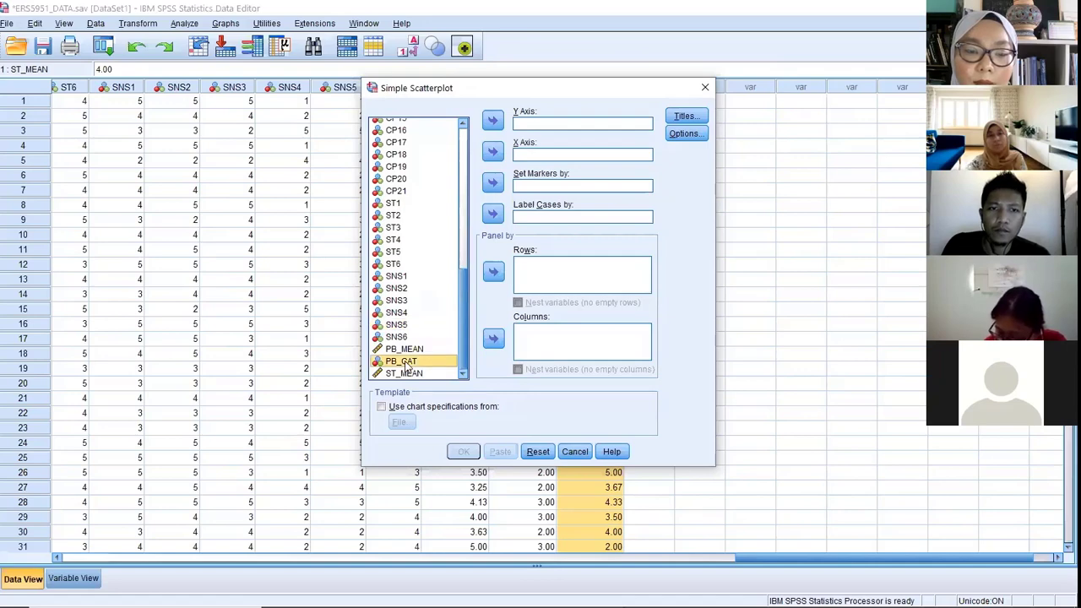
{"action": "left_click", "coordinate": [415, 349]}
{"action": "left_click", "coordinate": [492, 120]}
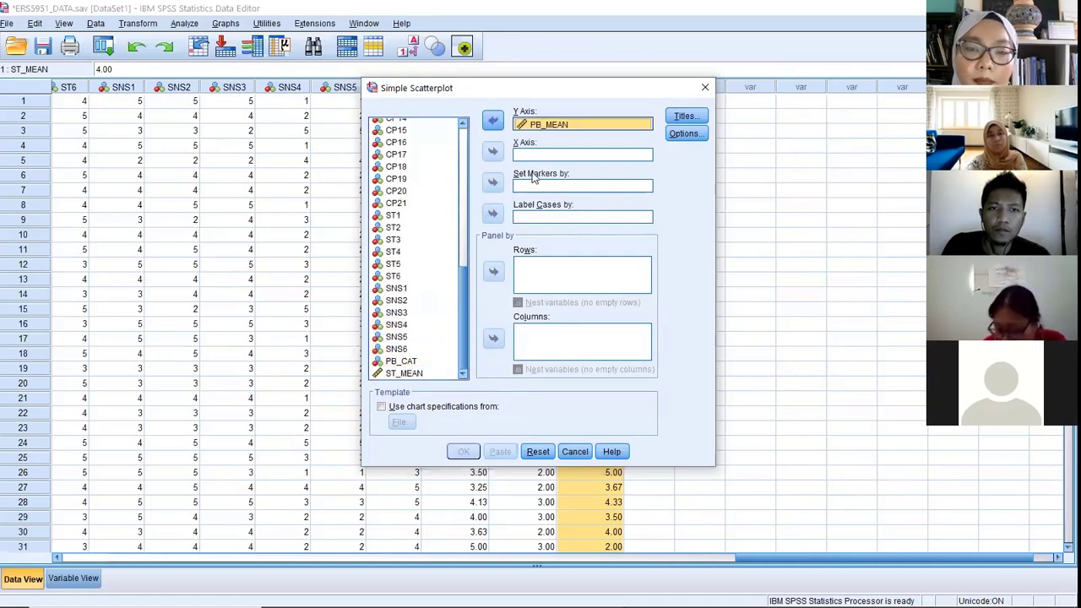
{"action": "left_click", "coordinate": [411, 374]}
{"action": "left_click", "coordinate": [496, 152]}
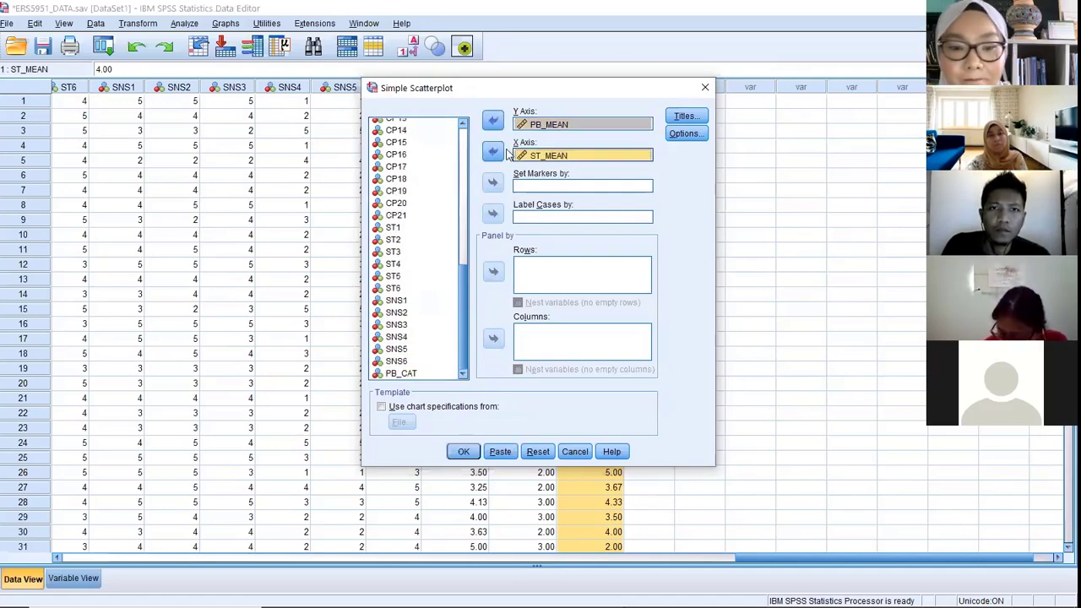
Look over the scatterplot's options and titles settings, and generate the plot of PB_MEAN against ST_MEAN
{"action": "left_click", "coordinate": [684, 134]}
{"action": "left_click", "coordinate": [625, 135]}
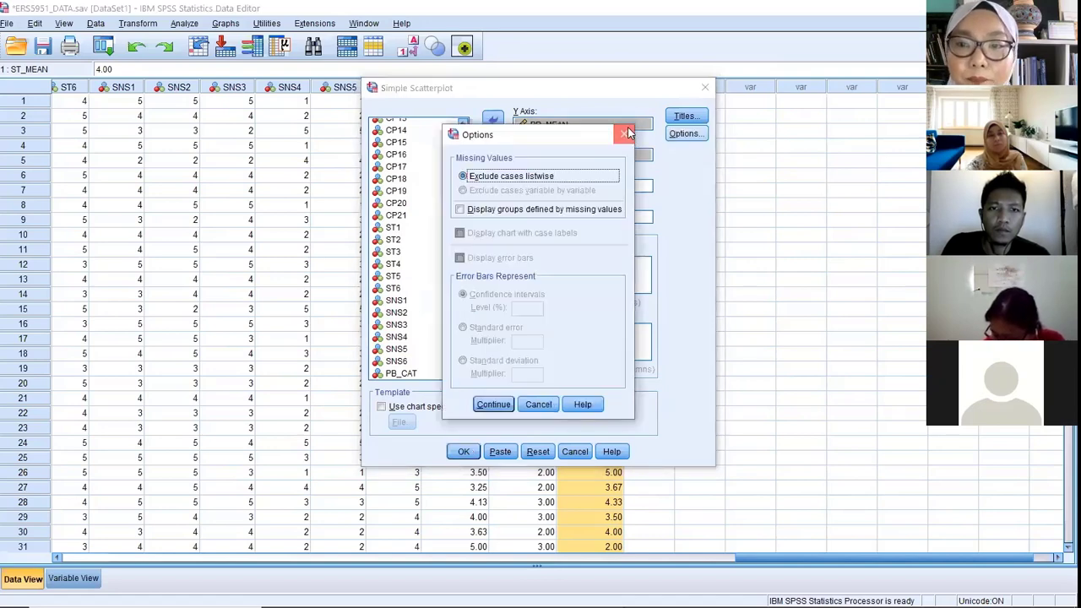
{"action": "left_click", "coordinate": [683, 115]}
{"action": "left_click", "coordinate": [676, 176]}
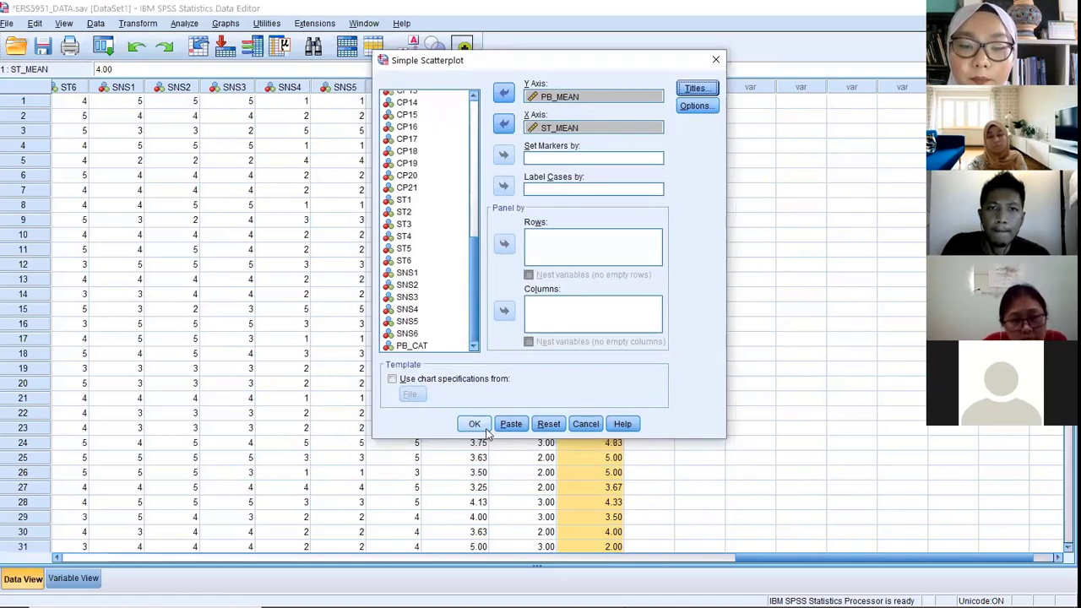
{"action": "left_click", "coordinate": [475, 424]}
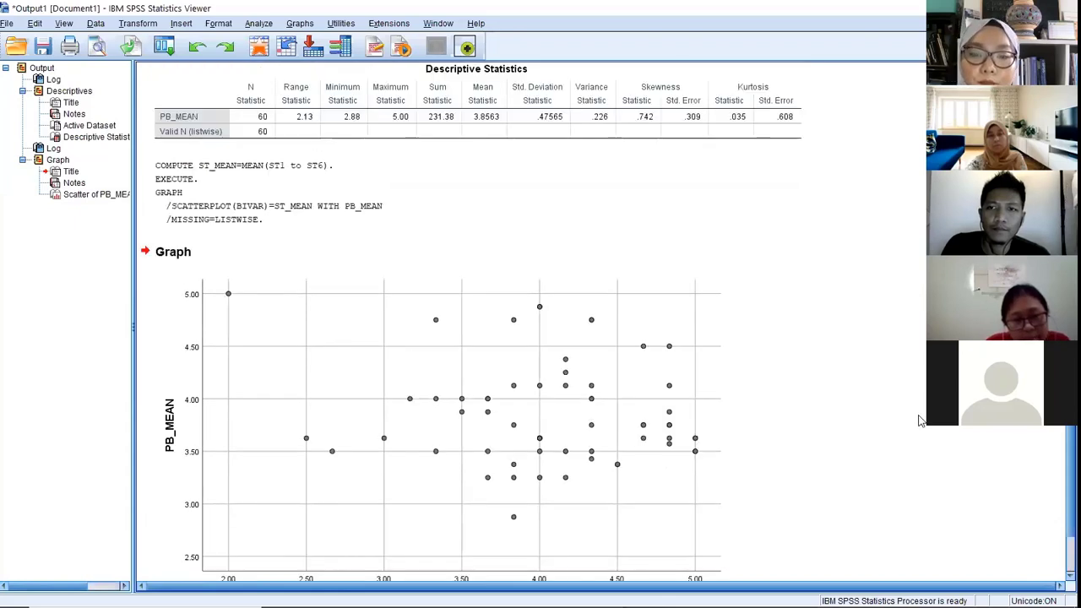
Open the PB_MEAN against ST_MEAN scatterplot for editing and add a reference line from the equation y = 0.8333 * x + 0.8333
{"action": "left_click", "coordinate": [639, 389]}
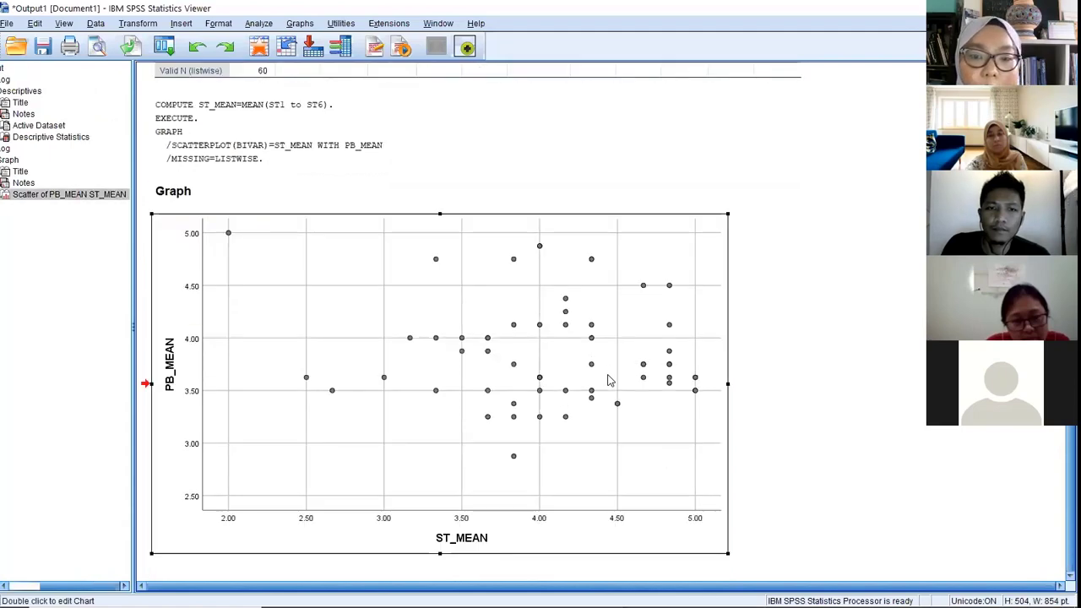
{"action": "double_click", "coordinate": [608, 379]}
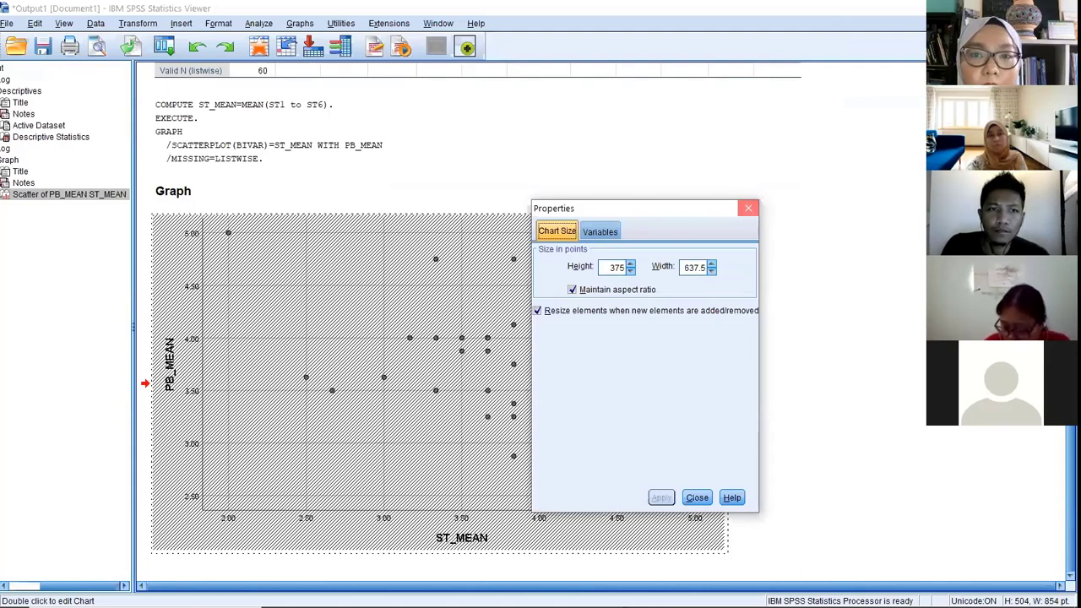
{"action": "left_click", "coordinate": [747, 208]}
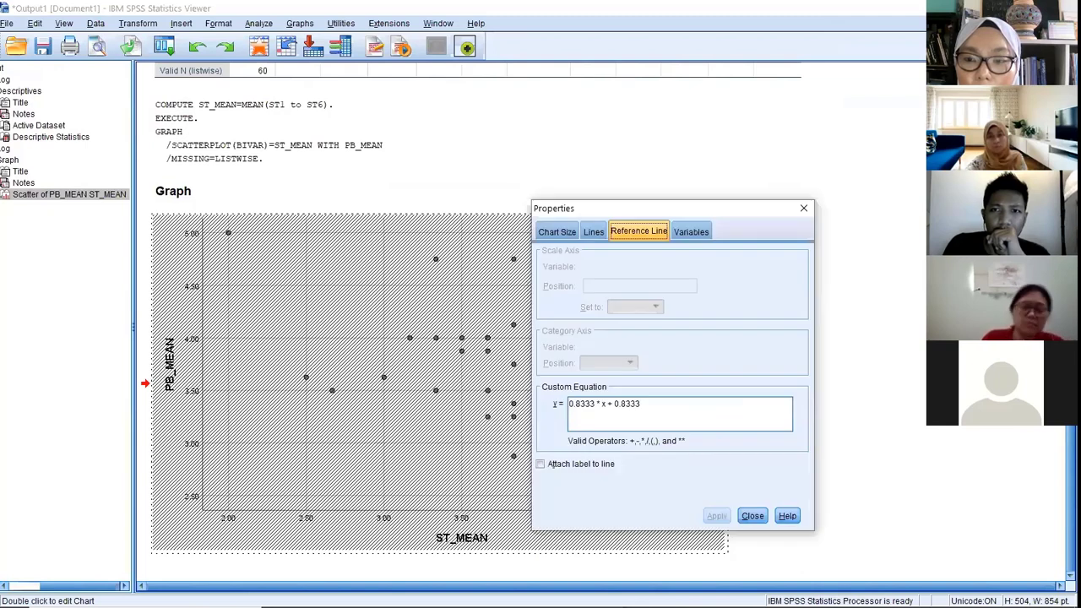
{"action": "left_click", "coordinate": [803, 208]}
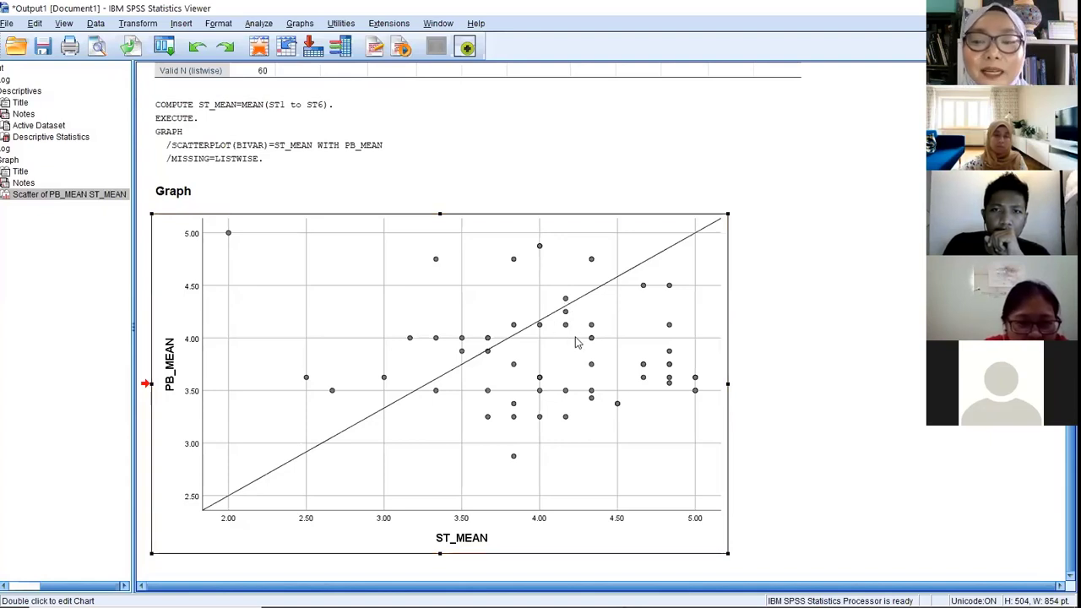
Add a labelled linear fit line and horizontal reference lines, including one at PB_MEAN 4.0, to the scatterplot and finish editing it
{"action": "double_click", "coordinate": [571, 383]}
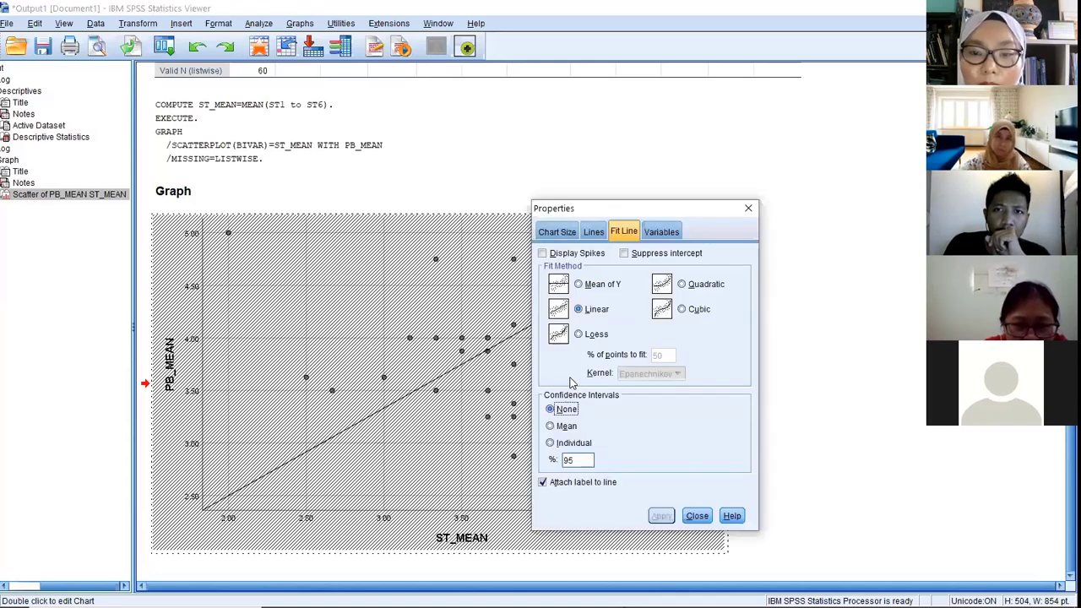
{"action": "left_click", "coordinate": [747, 209]}
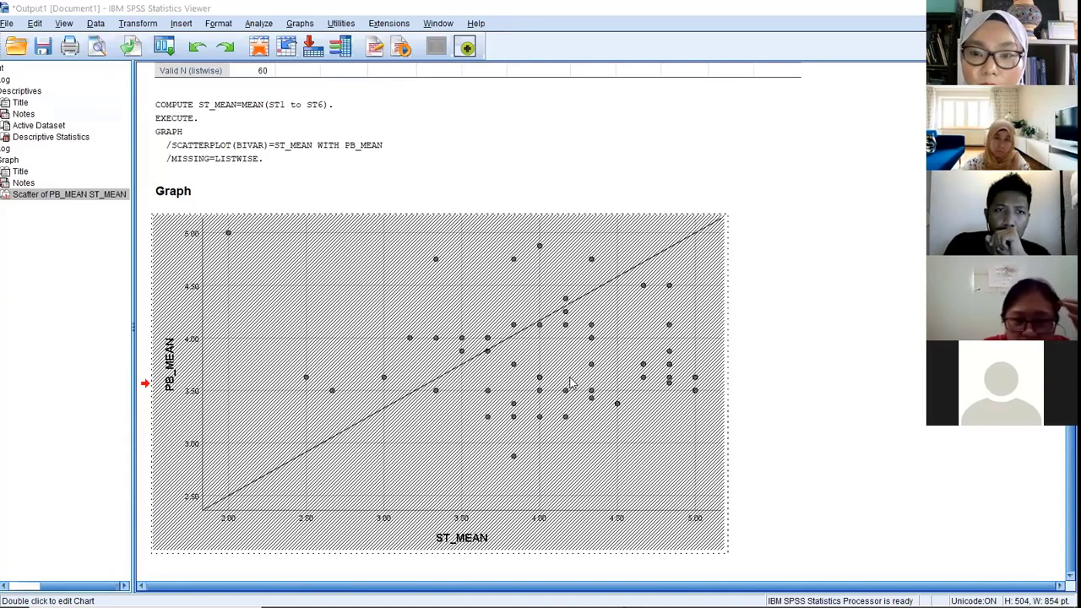
{"action": "left_click", "coordinate": [803, 208]}
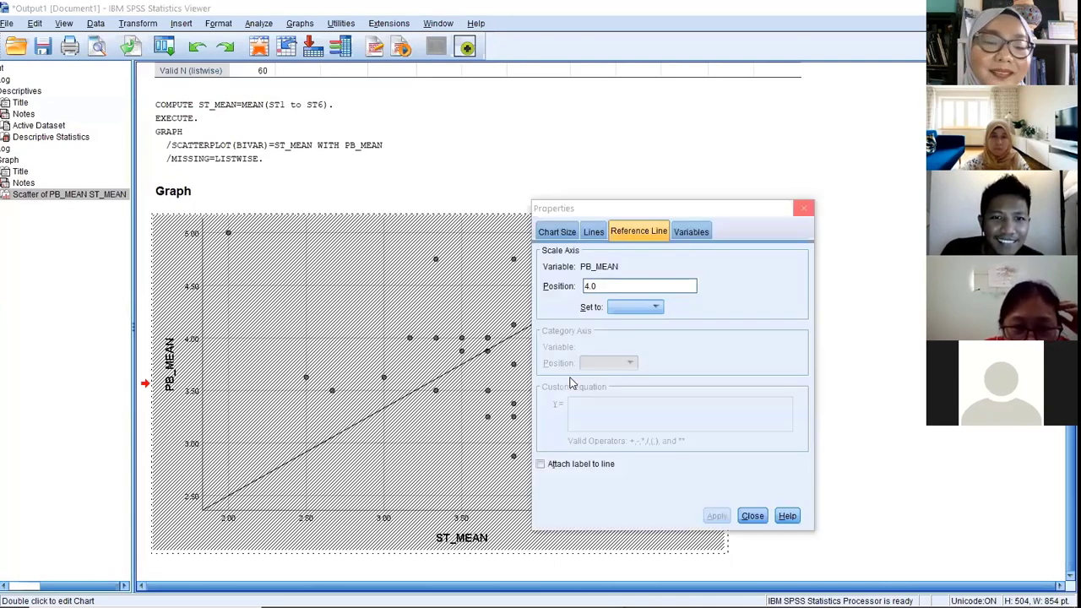
{"action": "left_click", "coordinate": [803, 208]}
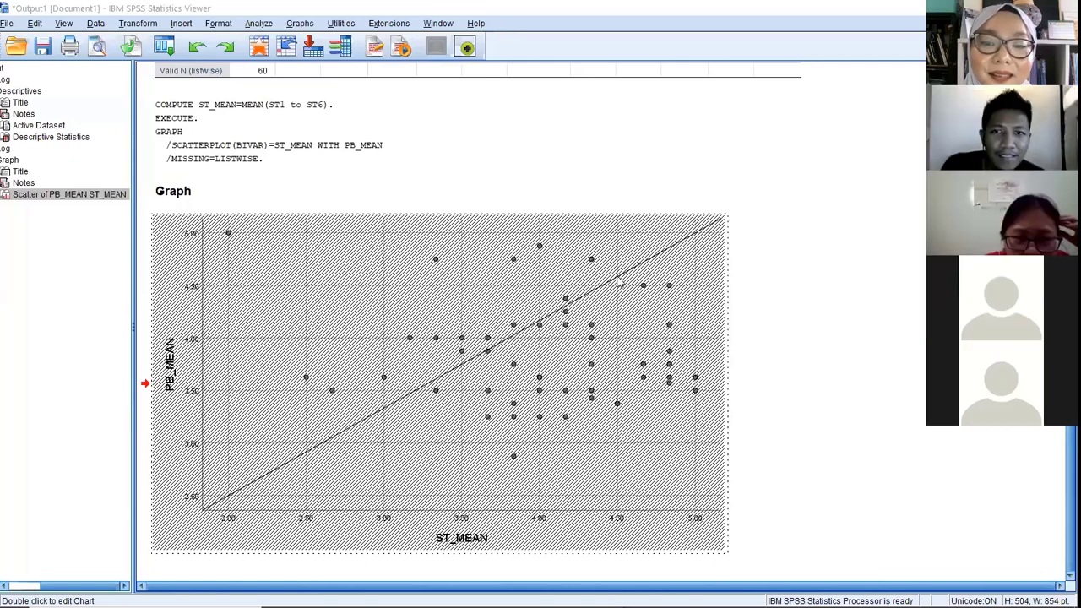
{"action": "left_click", "coordinate": [907, 258]}
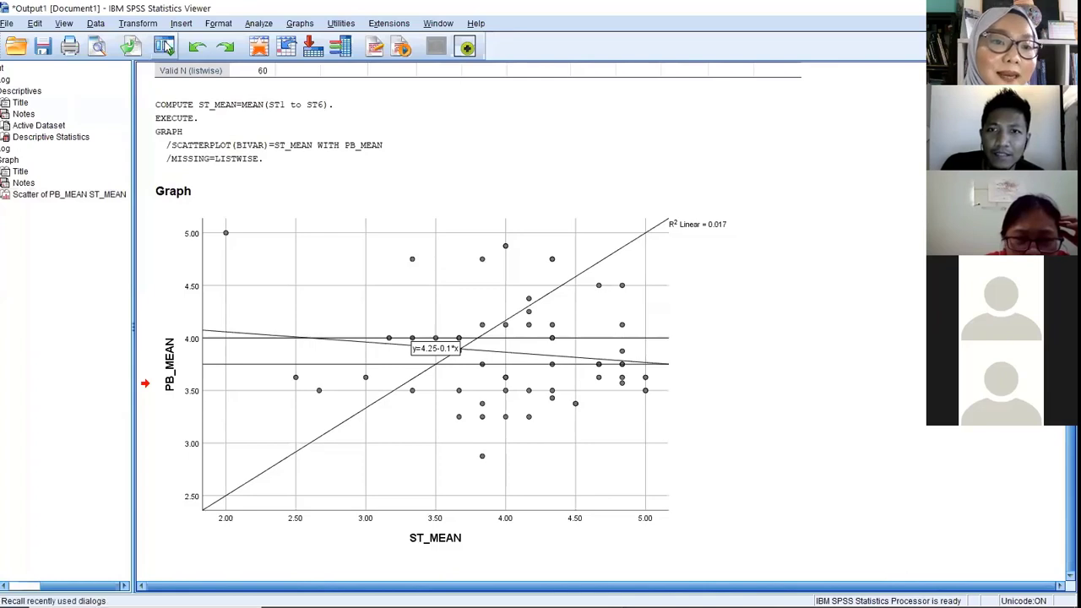
Recall the Simple Scatterplot definition and generate a fresh plot of PB_MEAN against ST_MEAN with the same settings
{"action": "left_click", "coordinate": [163, 46]}
{"action": "left_click", "coordinate": [176, 72]}
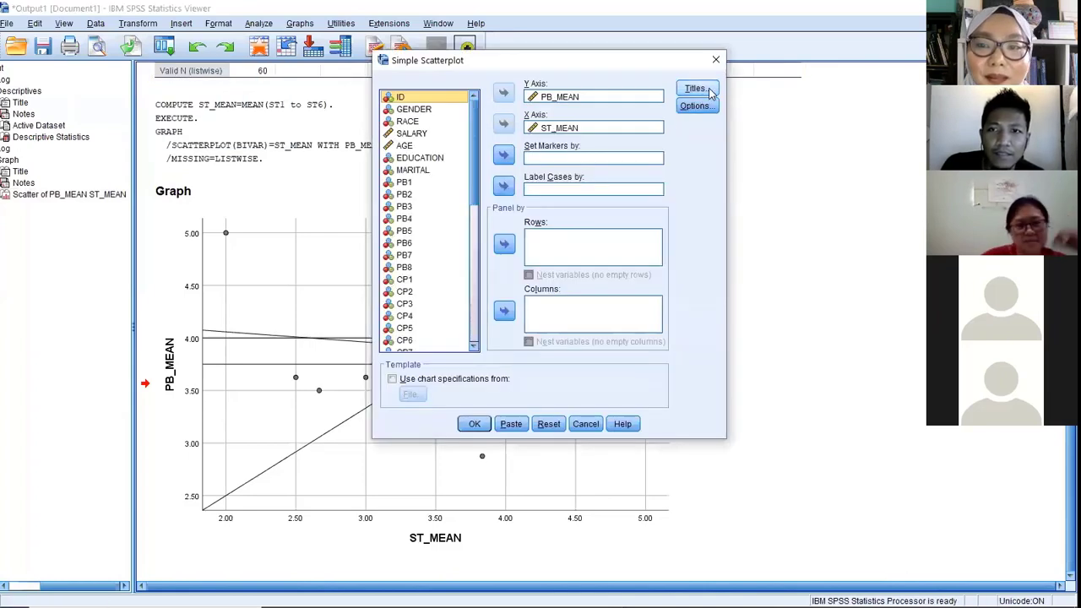
{"action": "left_click", "coordinate": [473, 425]}
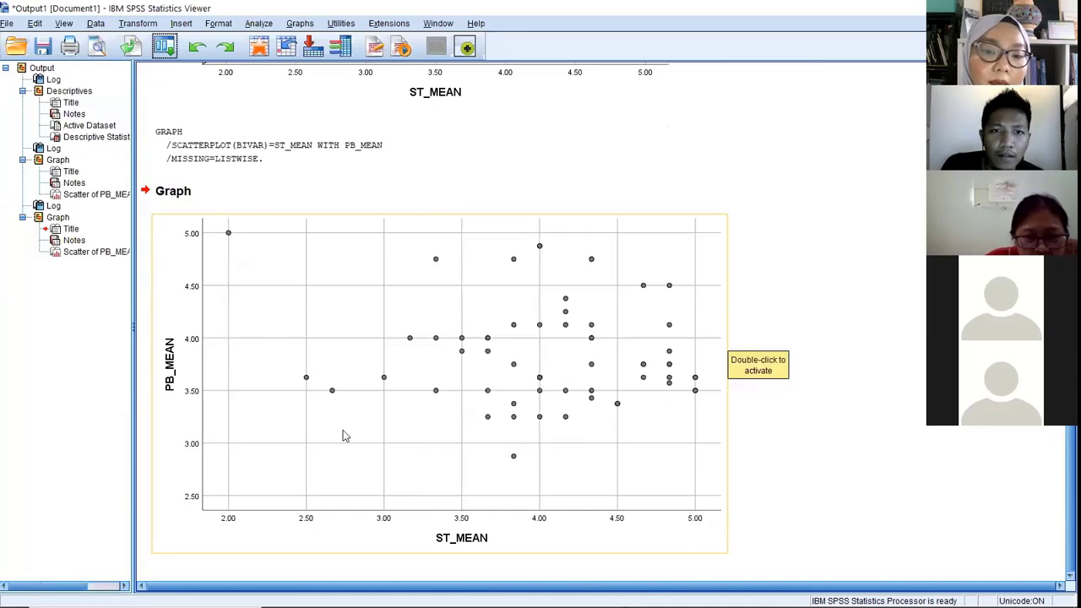
Add a labelled linear fit line at total, without confidence intervals, to the new scatterplot and return to the output
{"action": "left_click", "coordinate": [518, 371]}
{"action": "double_click", "coordinate": [519, 372]}
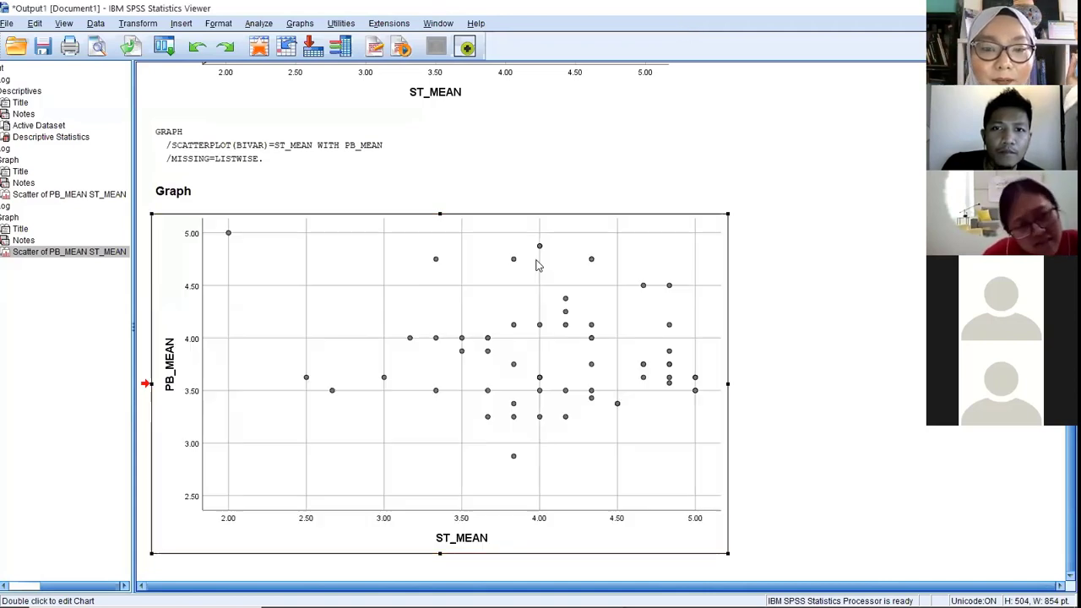
{"action": "double_click", "coordinate": [536, 265]}
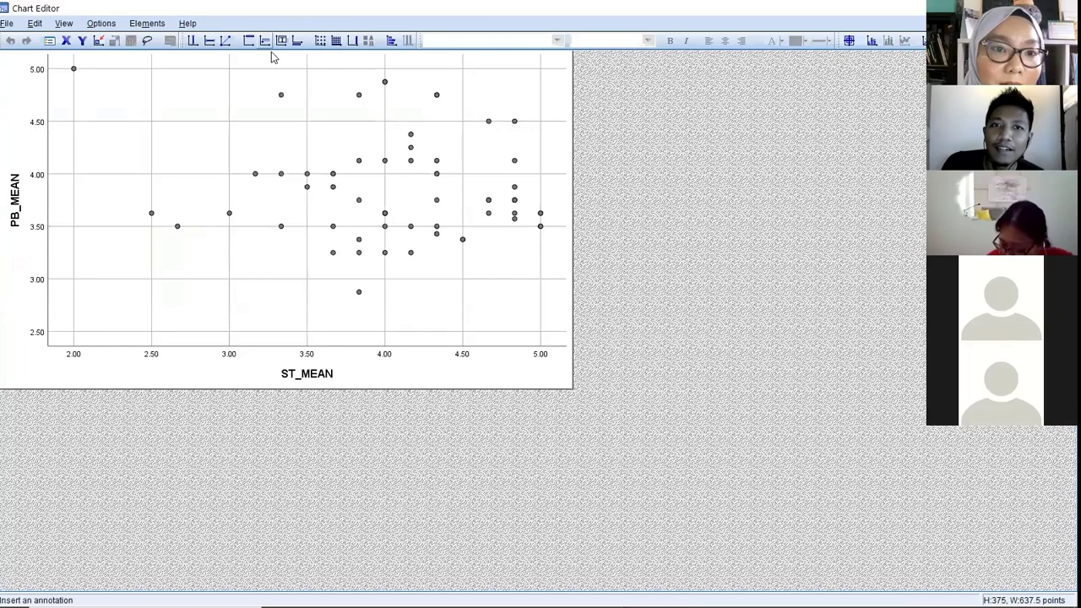
{"action": "right_click", "coordinate": [267, 110]}
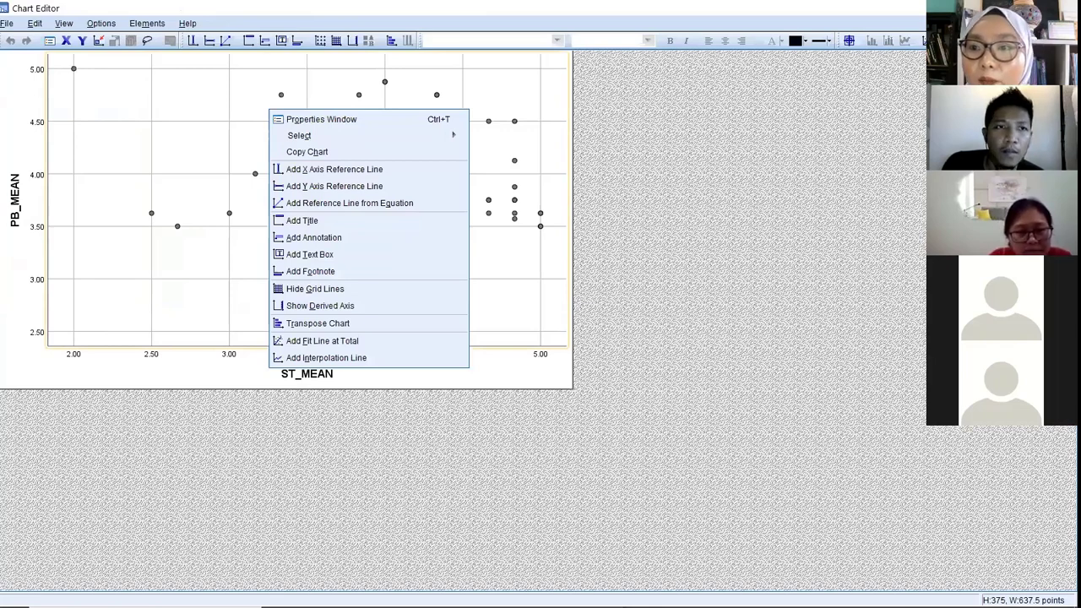
{"action": "left_click", "coordinate": [321, 340]}
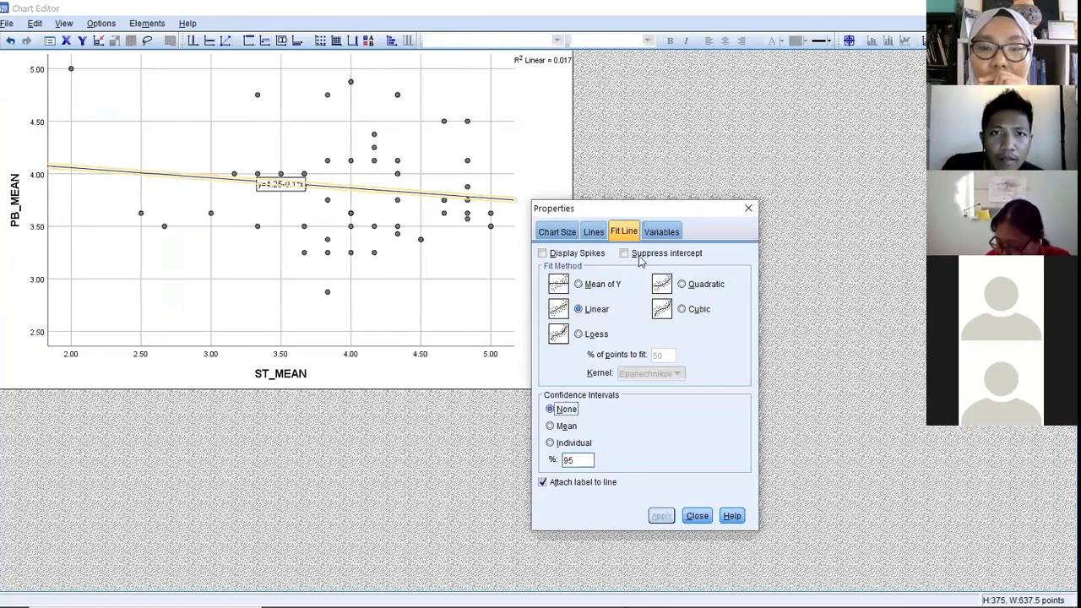
{"action": "left_click", "coordinate": [747, 217]}
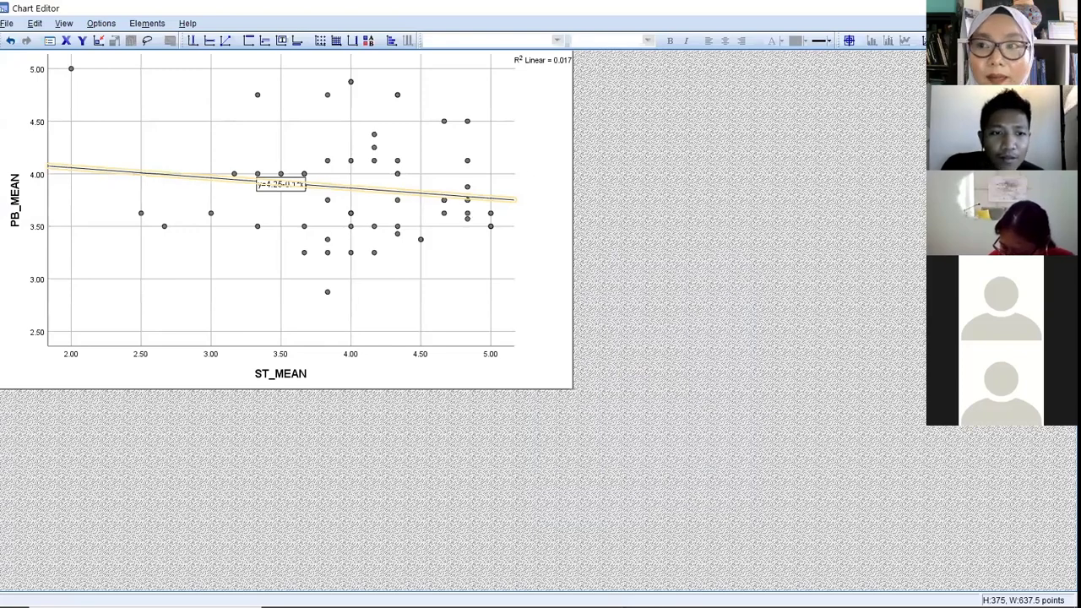
{"action": "left_click", "coordinate": [1060, 8]}
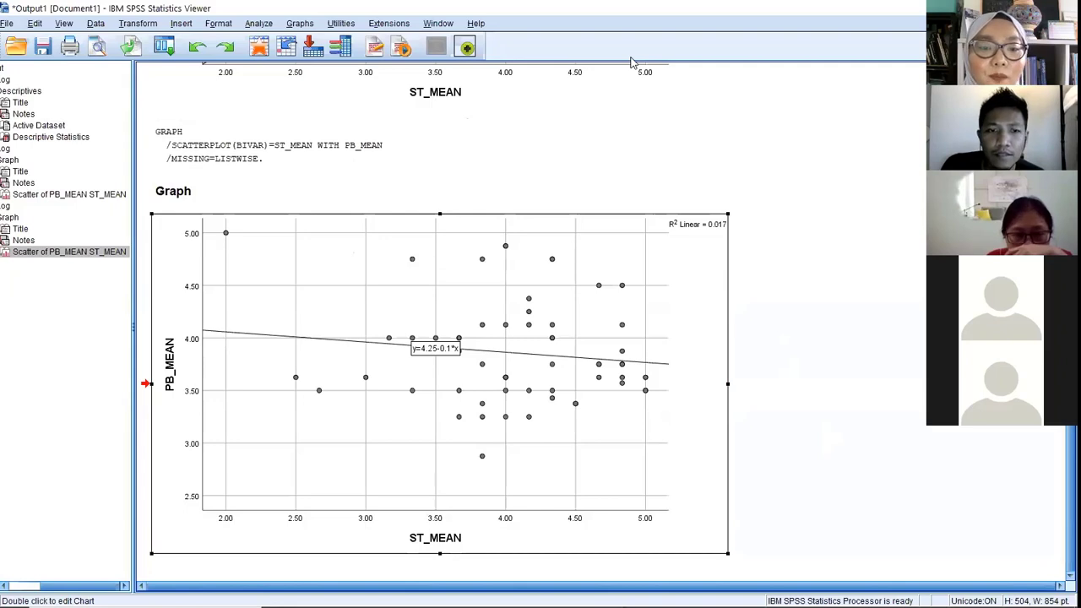
Reopen the scatterplot with only the linear fit line in the Chart Editor
{"action": "left_click", "coordinate": [504, 407]}
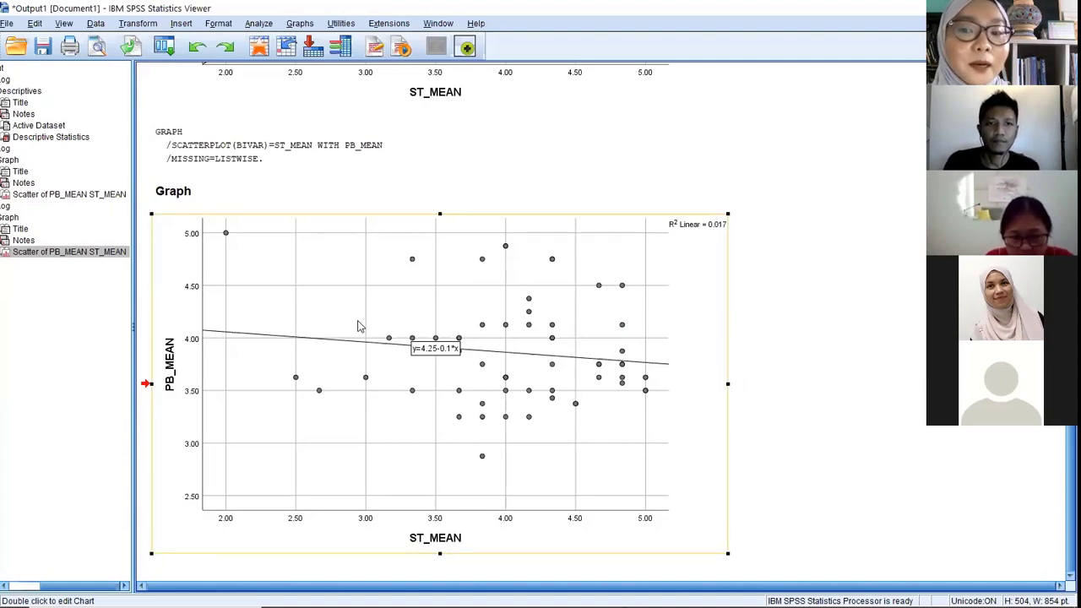
{"action": "left_click", "coordinate": [432, 305]}
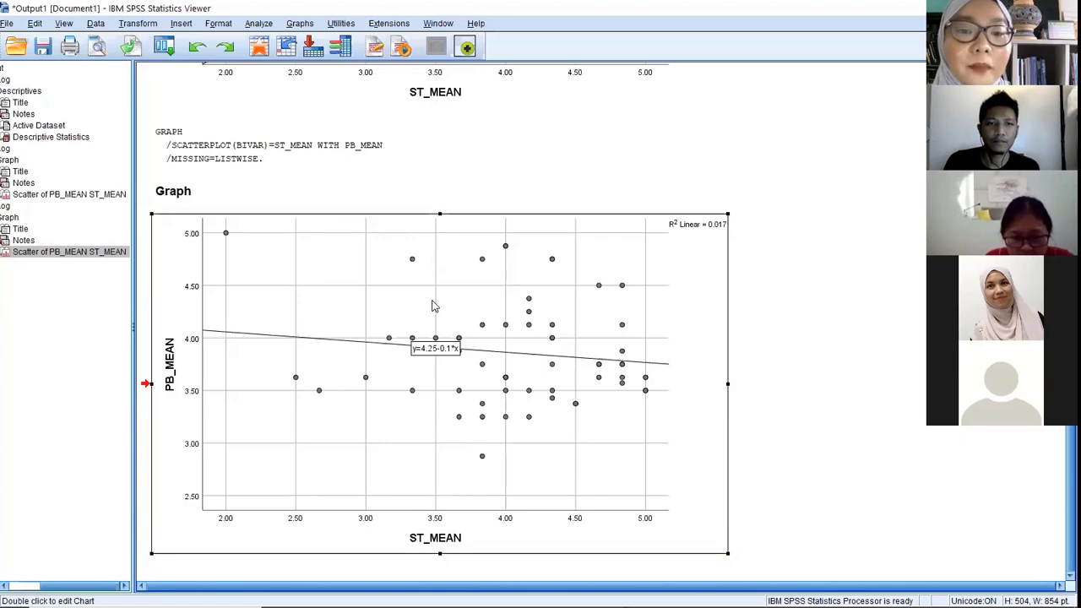
{"action": "double_click", "coordinate": [432, 305]}
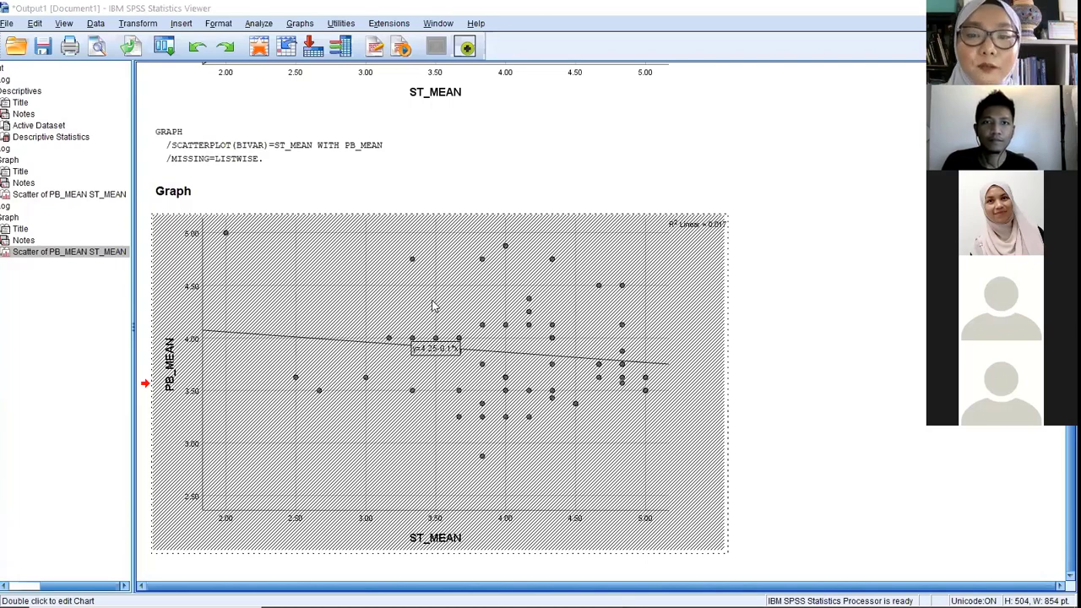
{"action": "double_click", "coordinate": [432, 306]}
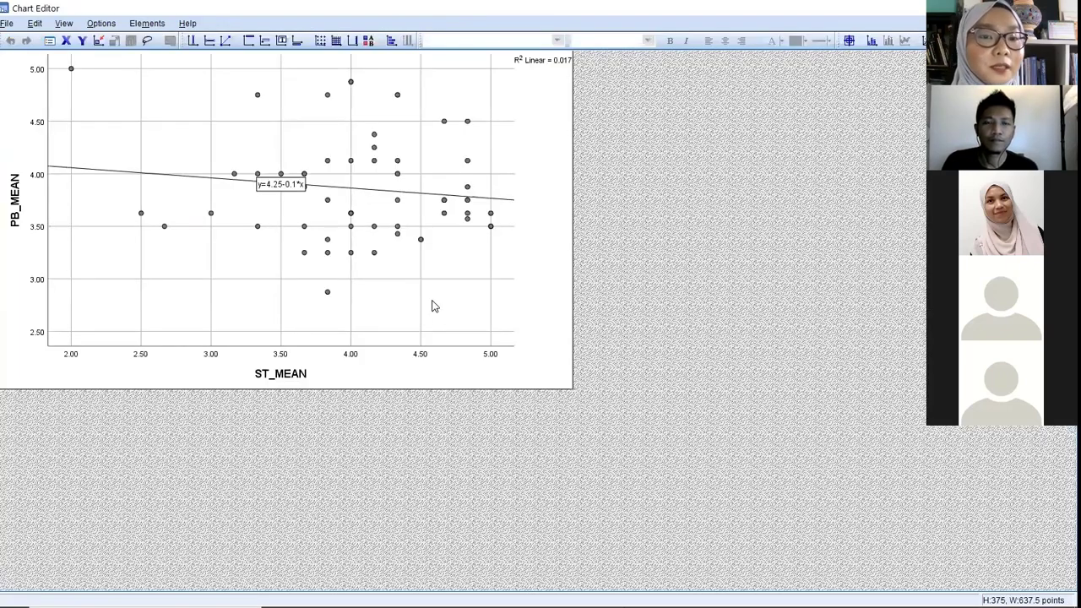